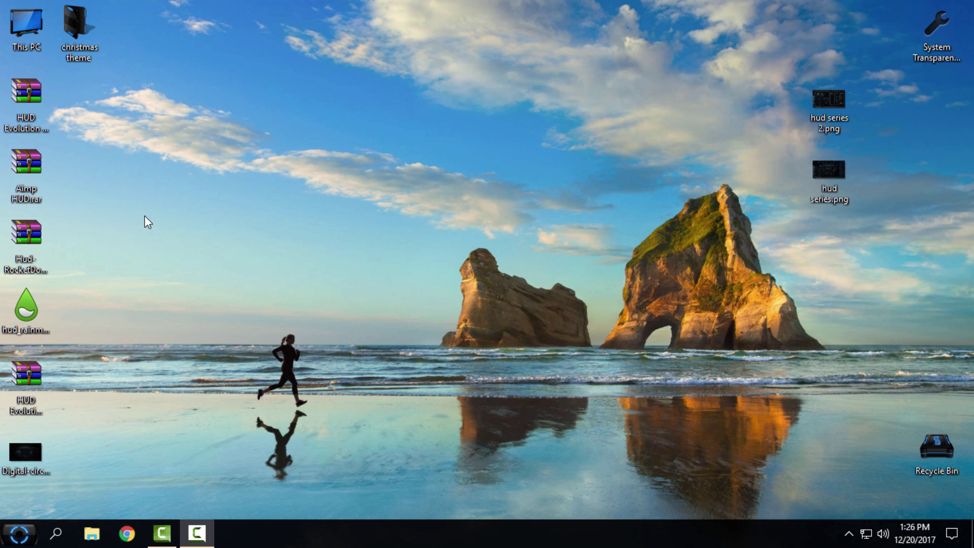
Step: Identify the five downloaded HUD archives on the desktop, then open the Digital-circuits wallpaper image
left_click(45, 114)
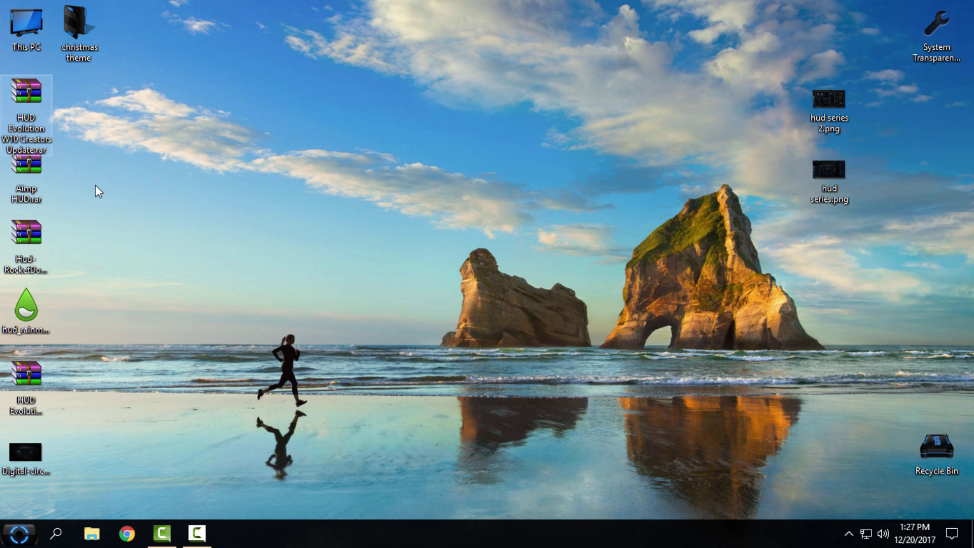
left_click(45, 182)
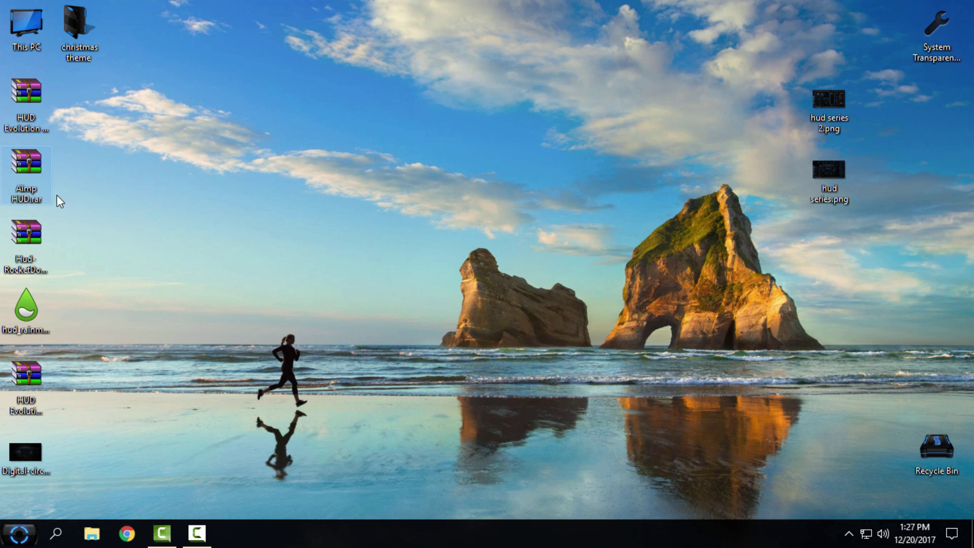
left_click(44, 241)
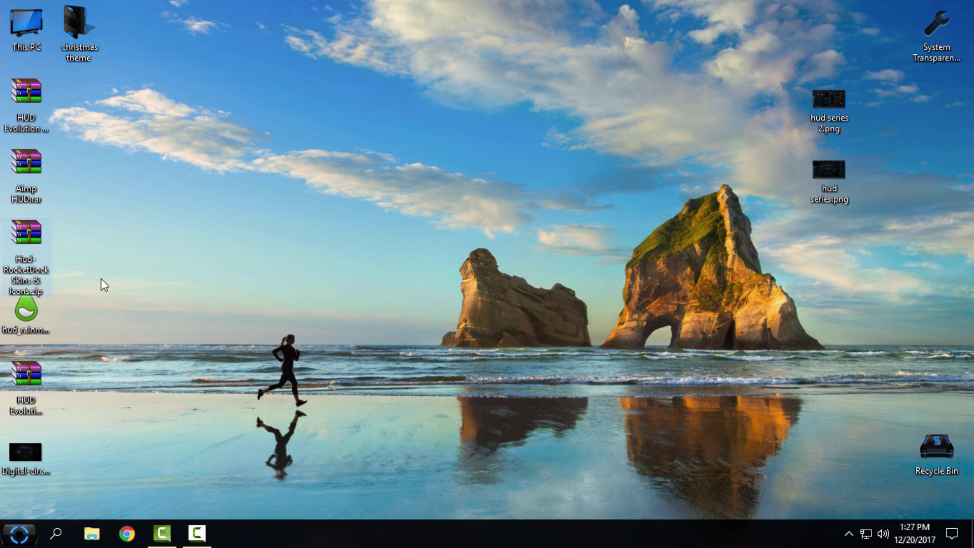
left_click(32, 312)
left_click(39, 394)
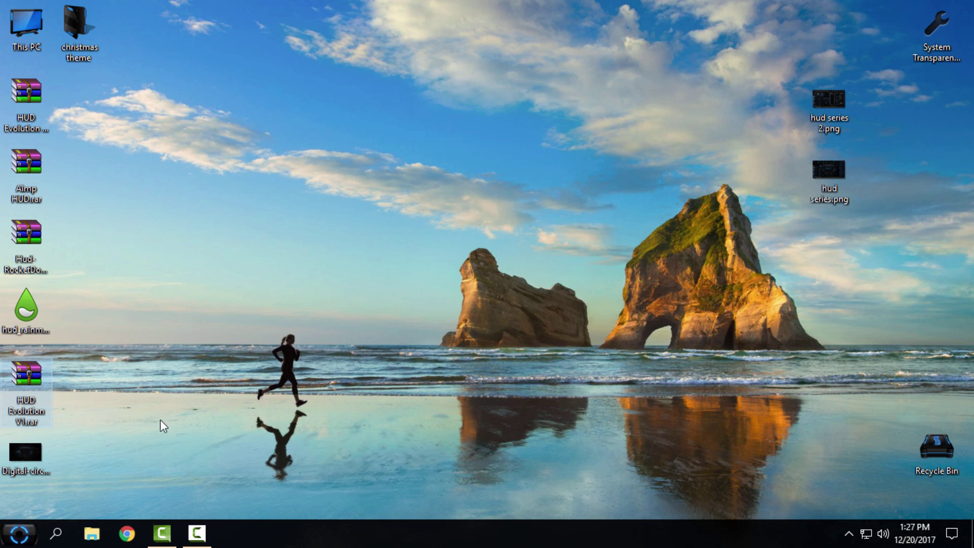
double_click(26, 454)
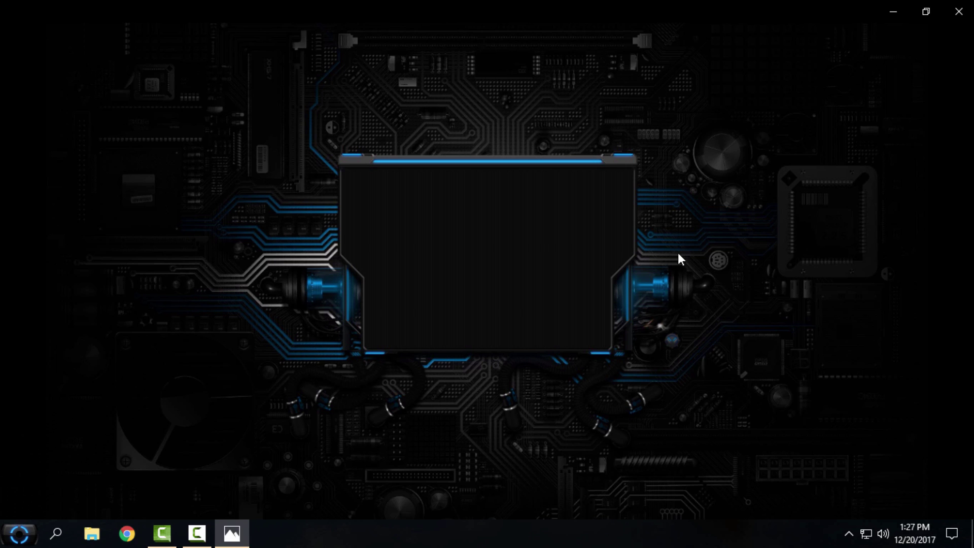
Step: Preview hud series 2.png, page ahead to hud series.png, then close Photos
left_click(959, 8)
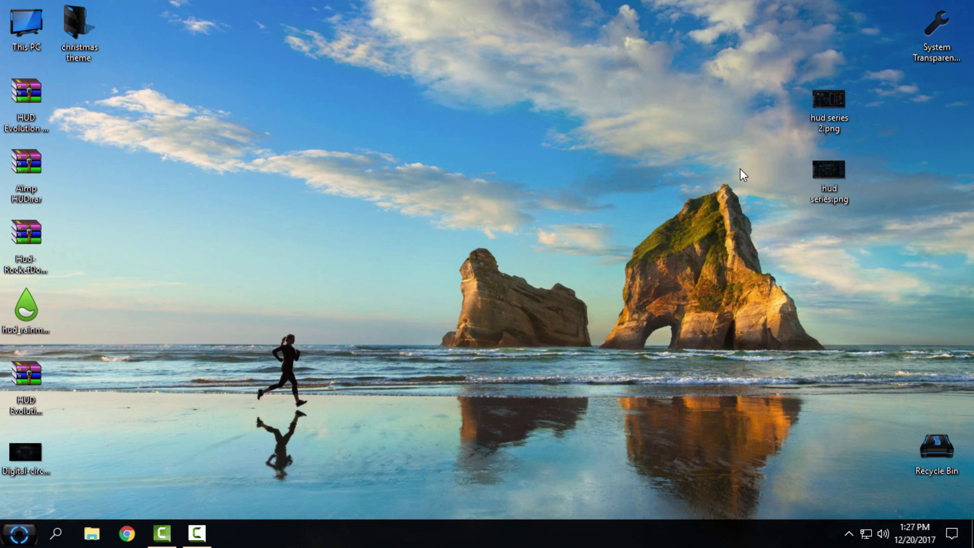
double_click(815, 115)
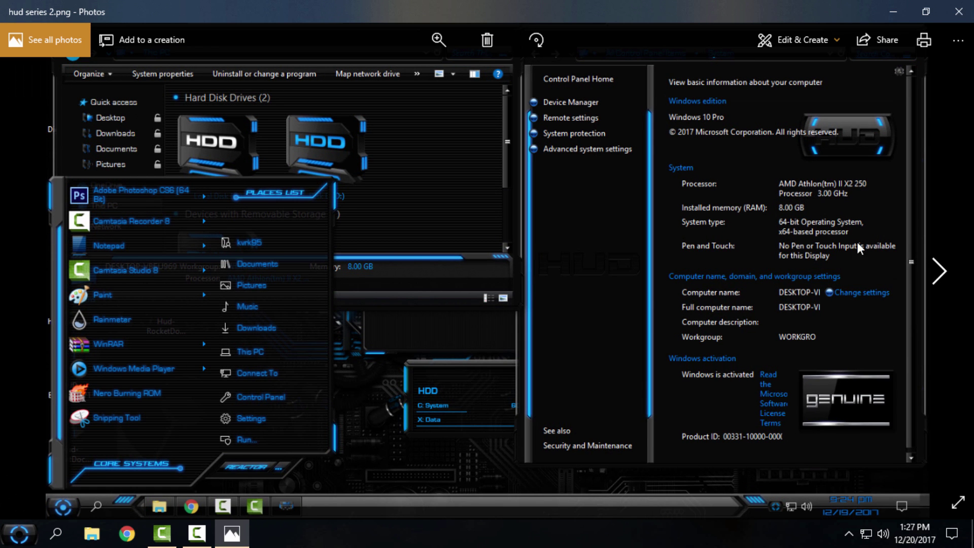
left_click(942, 274)
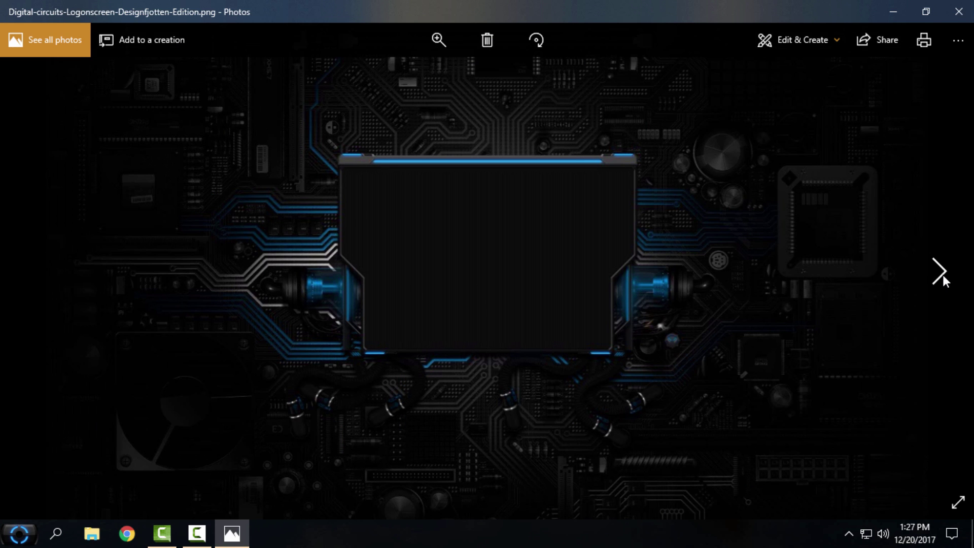
left_click(942, 274)
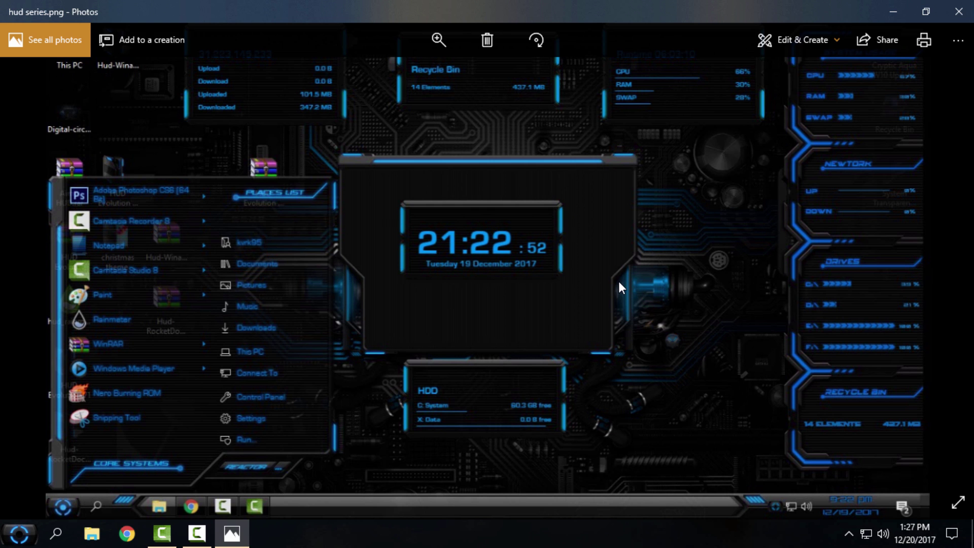
left_click(960, 11)
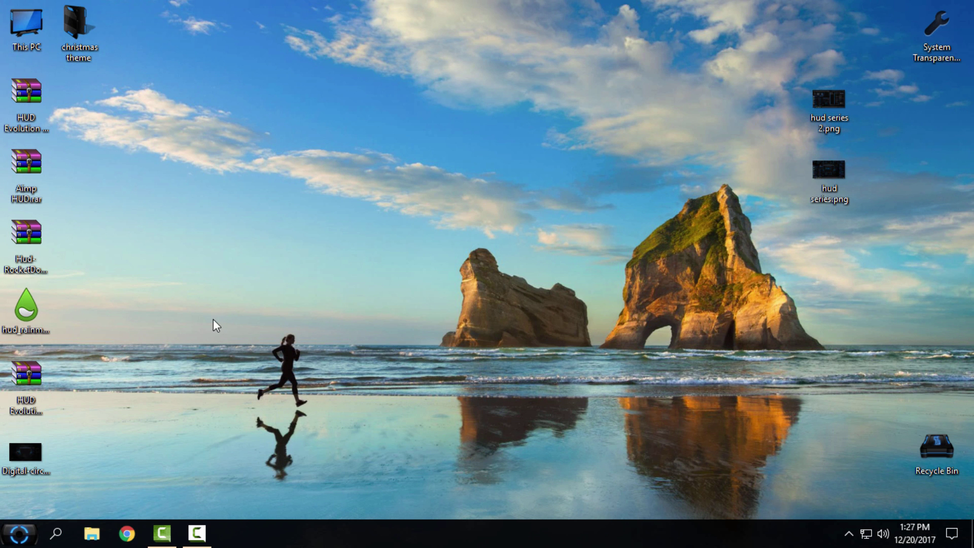
left_click(93, 530)
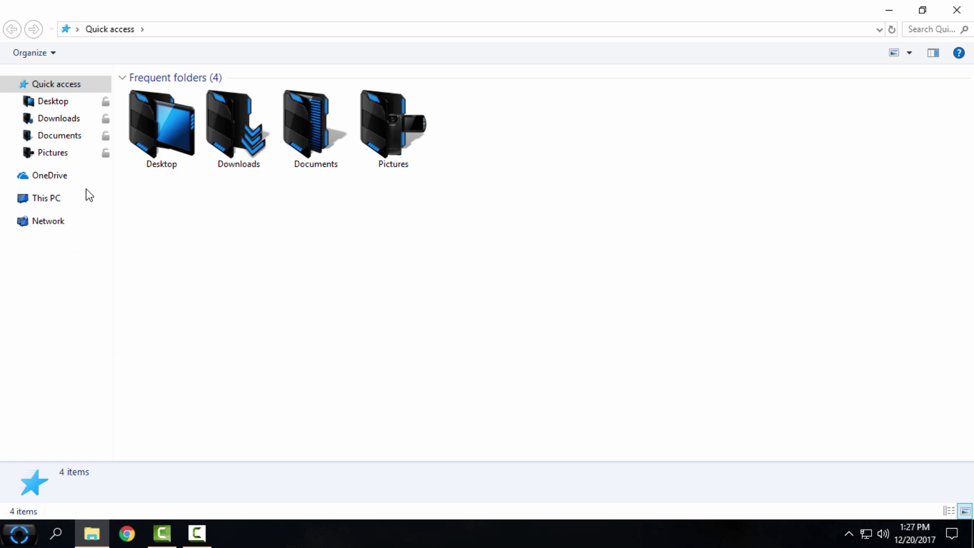
left_click(69, 198)
left_click_drag(169, 358, 443, 404)
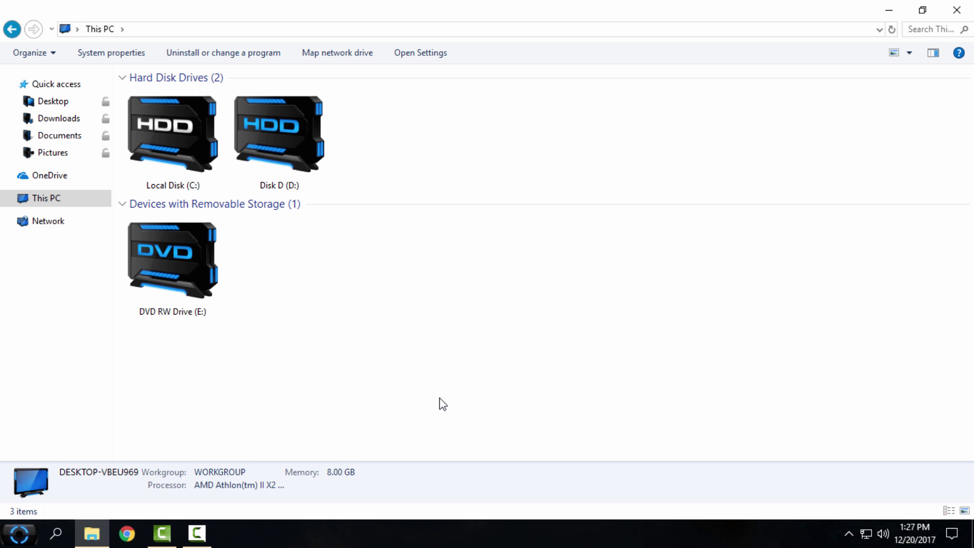
left_click(196, 126)
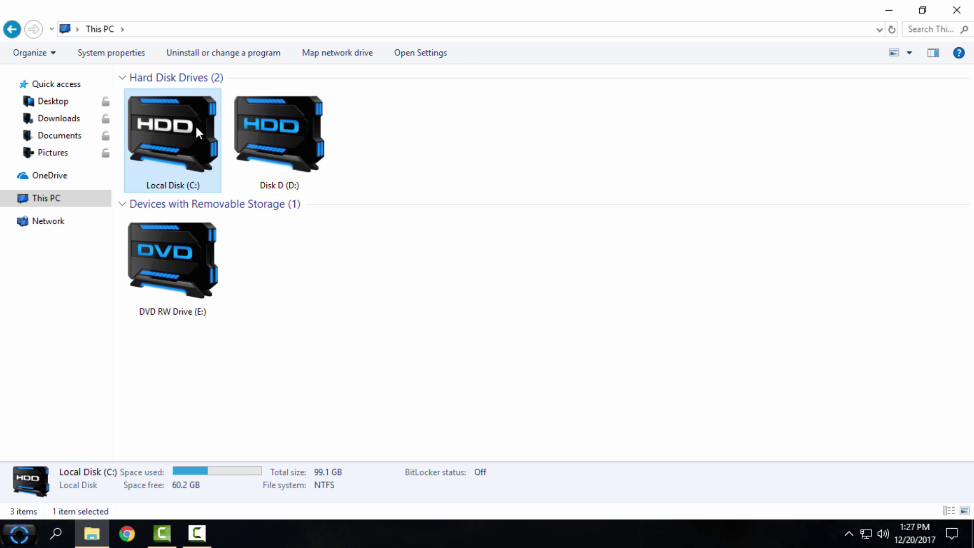
left_click(235, 144)
left_click(214, 142)
left_click(269, 142)
left_click(181, 141)
left_click(239, 143)
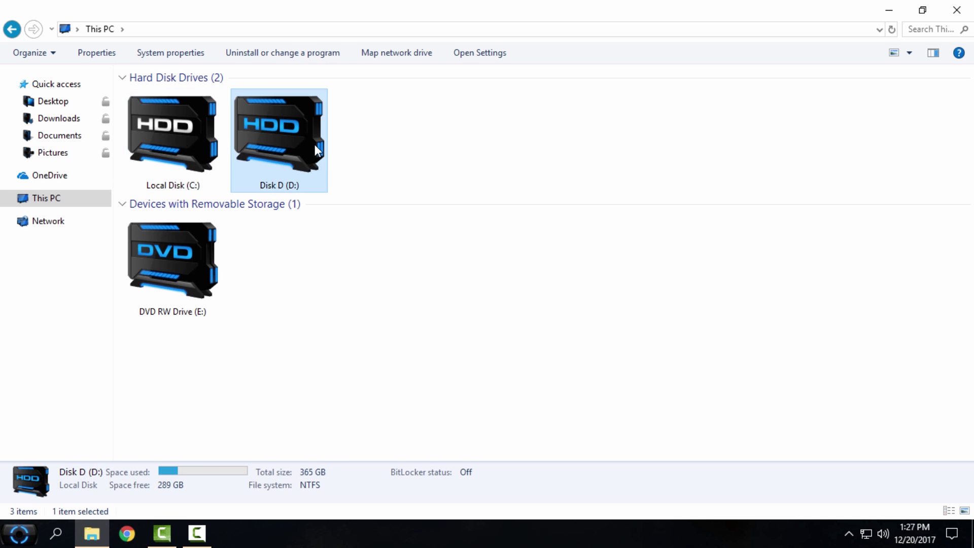
left_click(182, 139)
left_click(243, 142)
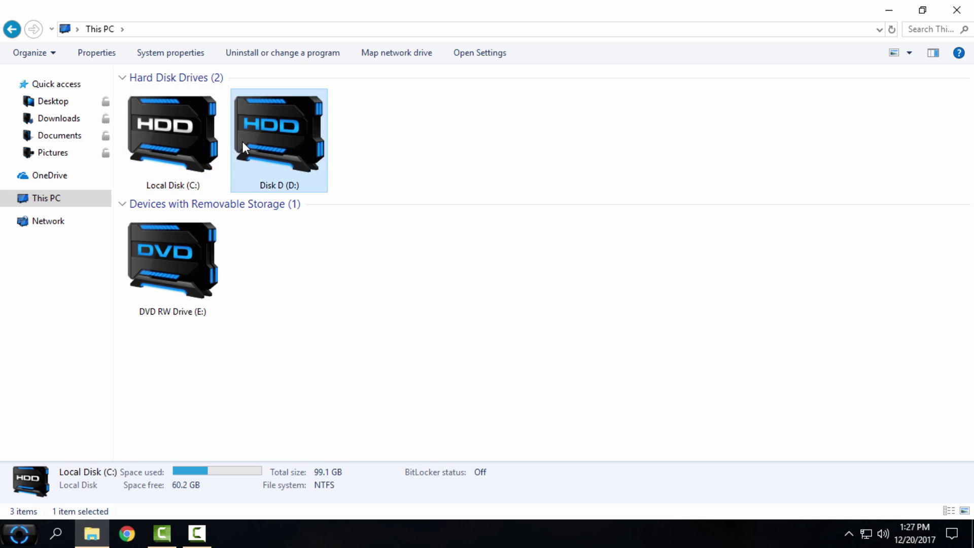
left_click(959, 10)
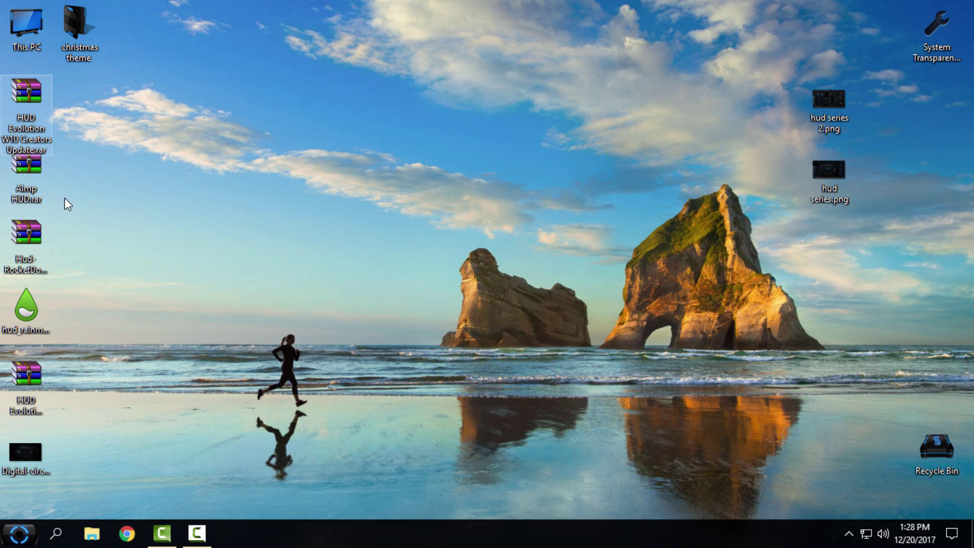
Step: Refresh the desktop and extract HUD Evolution W10 Creators Update.rar into its own folder
right_click(144, 157)
left_click(184, 215)
right_click(19, 95)
left_click(113, 182)
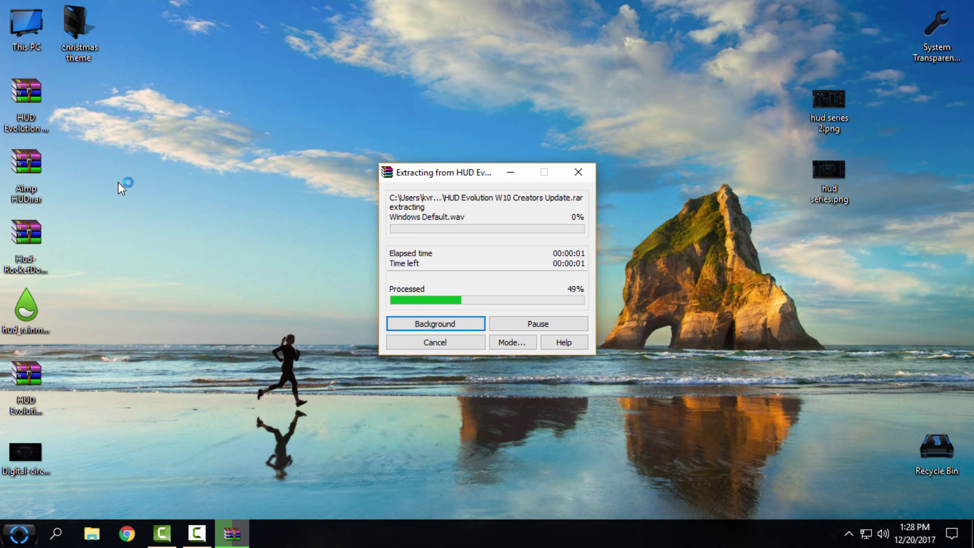
Step: Browse into the extracted theme's Extras\Disable Immersive Context Menu folder
double_click(83, 111)
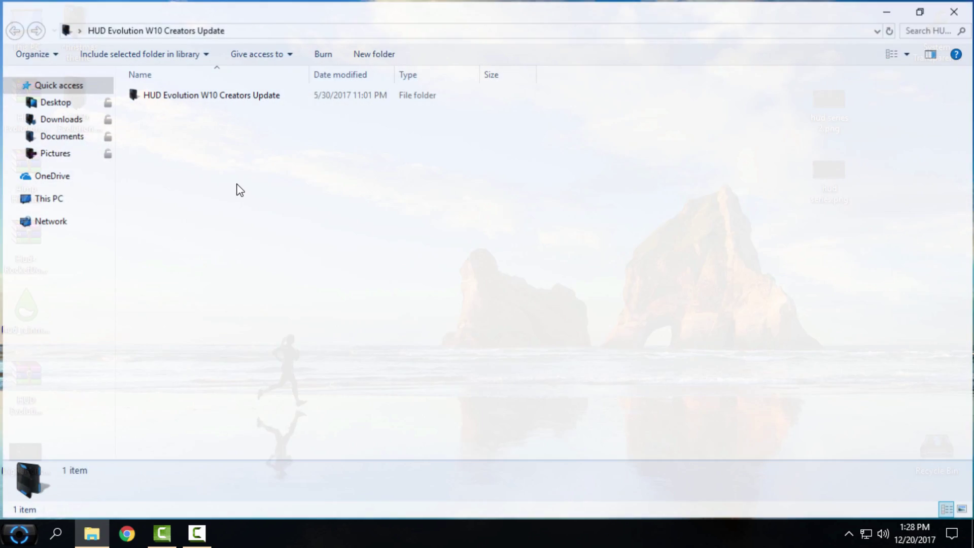
double_click(172, 98)
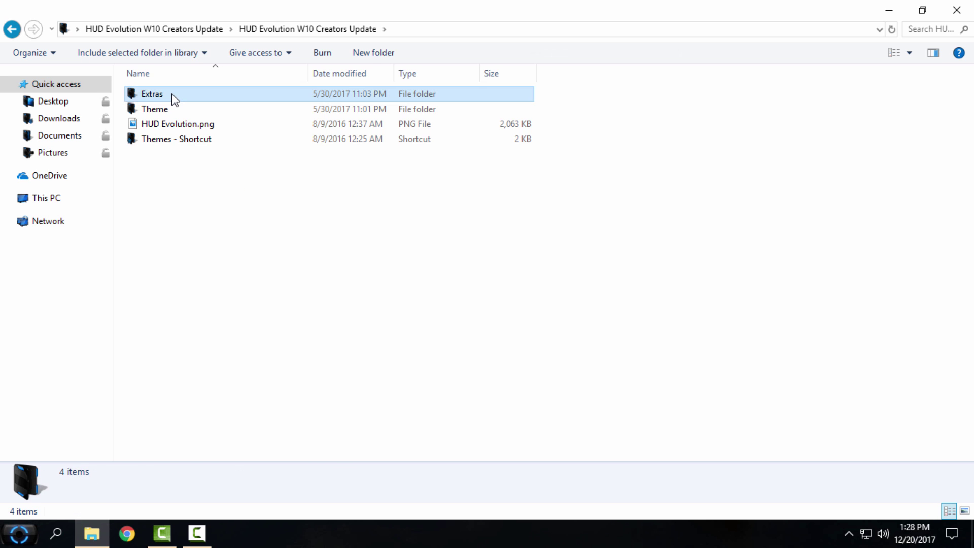
double_click(172, 94)
double_click(171, 109)
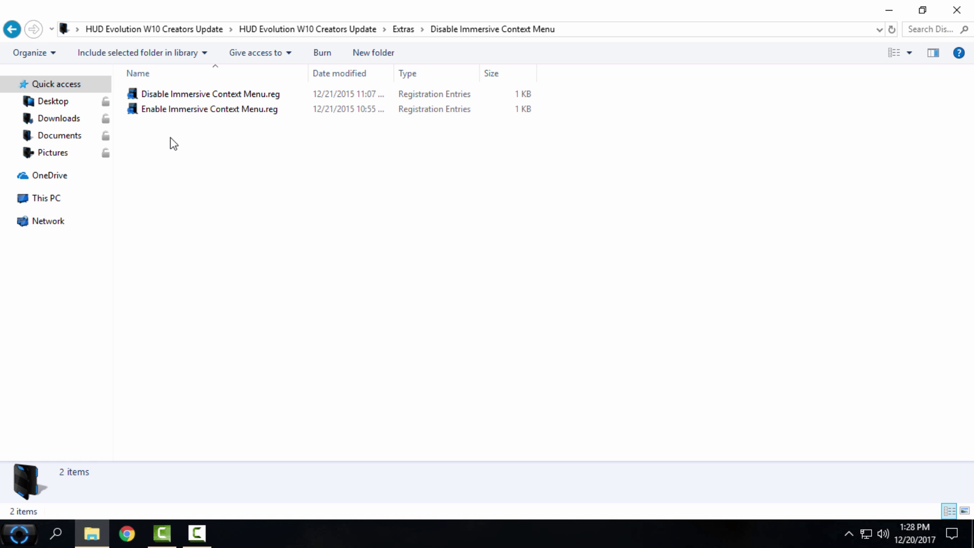
Step: Merge Disable Immersive Context Menu.reg into the registry, then open the Extras\Fonts folder
left_click(190, 96)
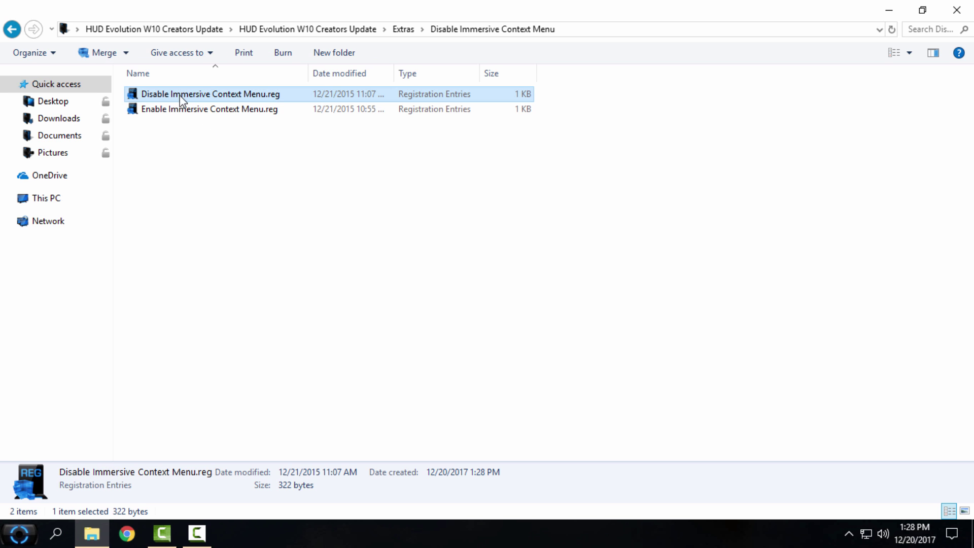
double_click(222, 98)
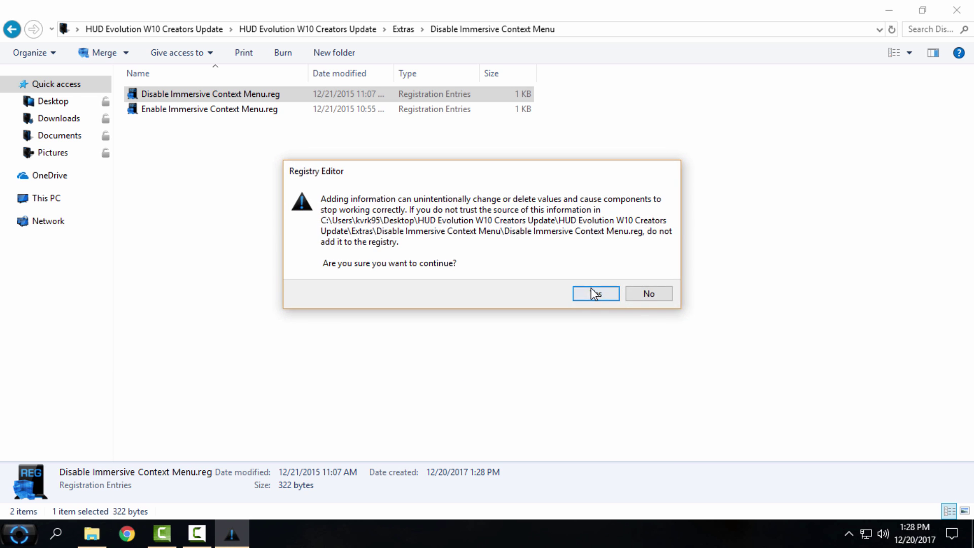
left_click(594, 294)
left_click(640, 275)
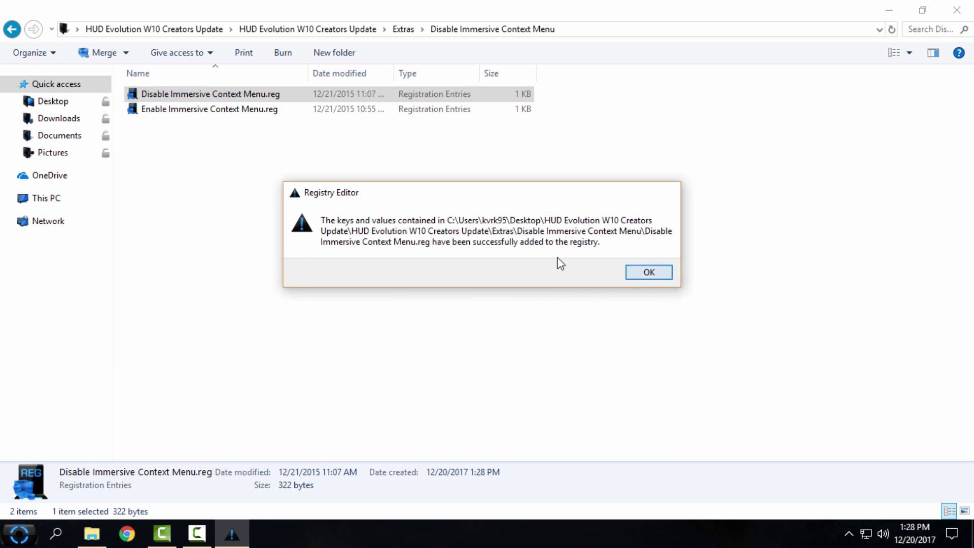
left_click(13, 29)
double_click(163, 124)
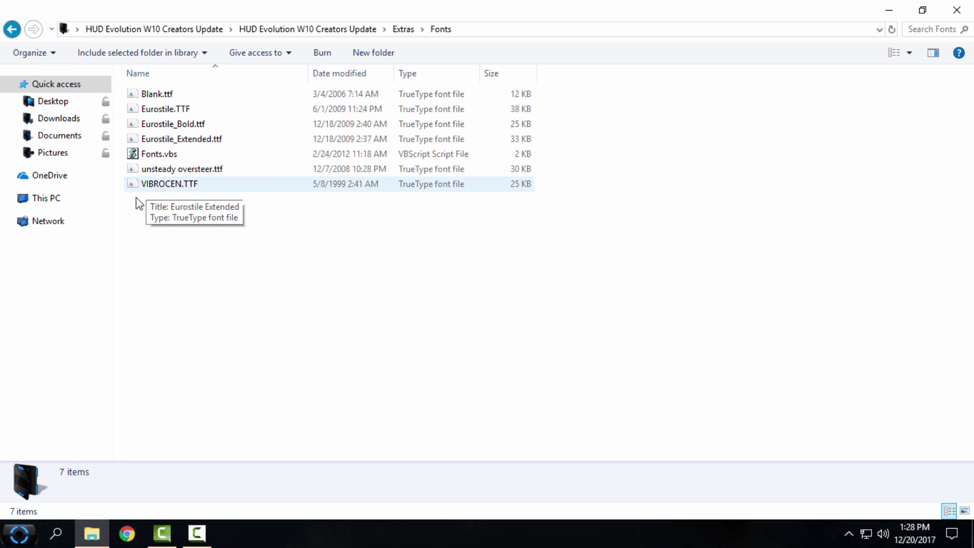
Step: Install all theme fonts, keeping the existing Blank, Eurostile and Vibrocentric copies, and go back
left_click_drag(136, 198, 271, 90)
right_click(271, 89)
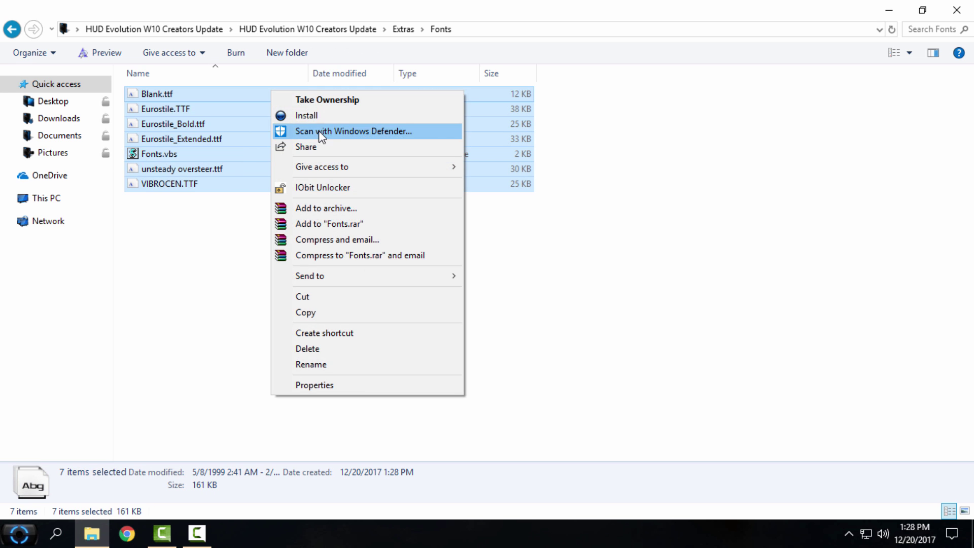
left_click(335, 115)
left_click(579, 273)
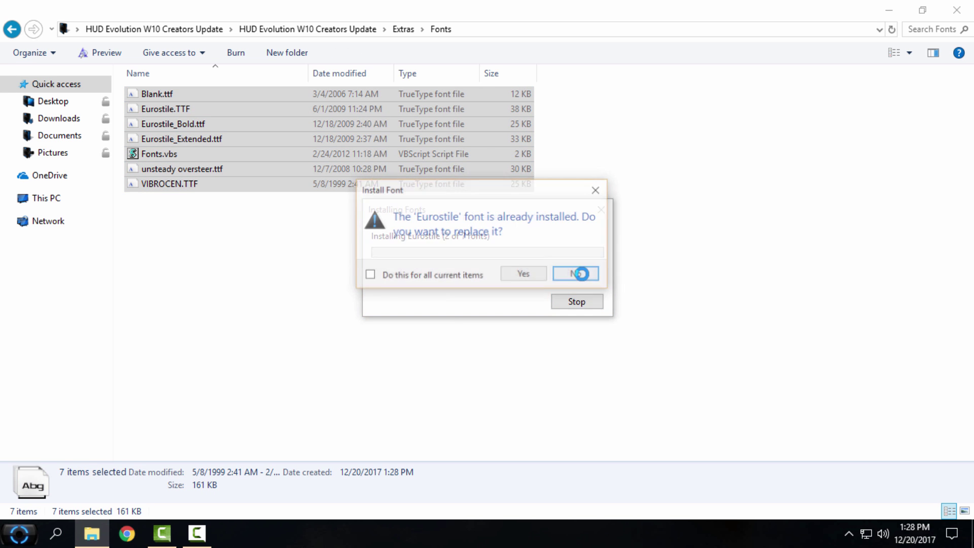
left_click(582, 273)
left_click(582, 276)
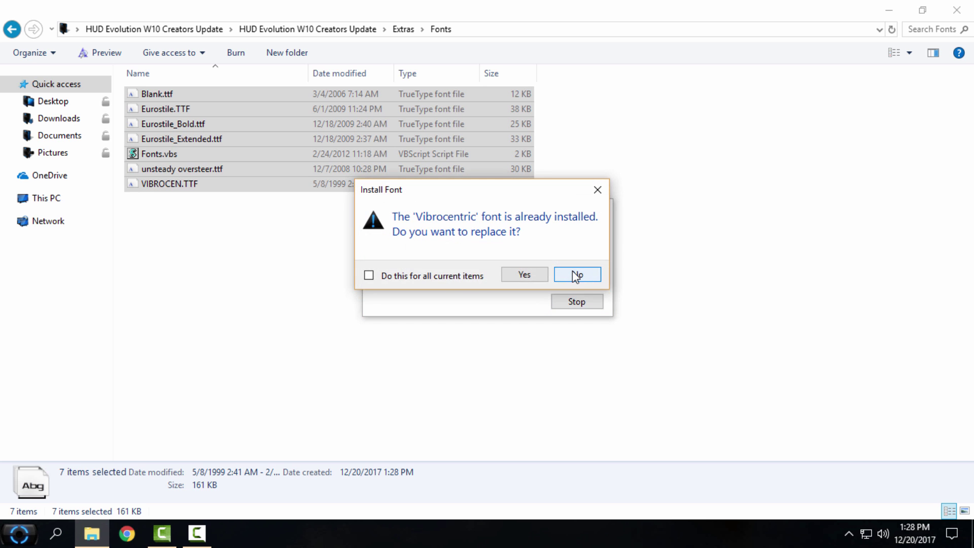
left_click(579, 275)
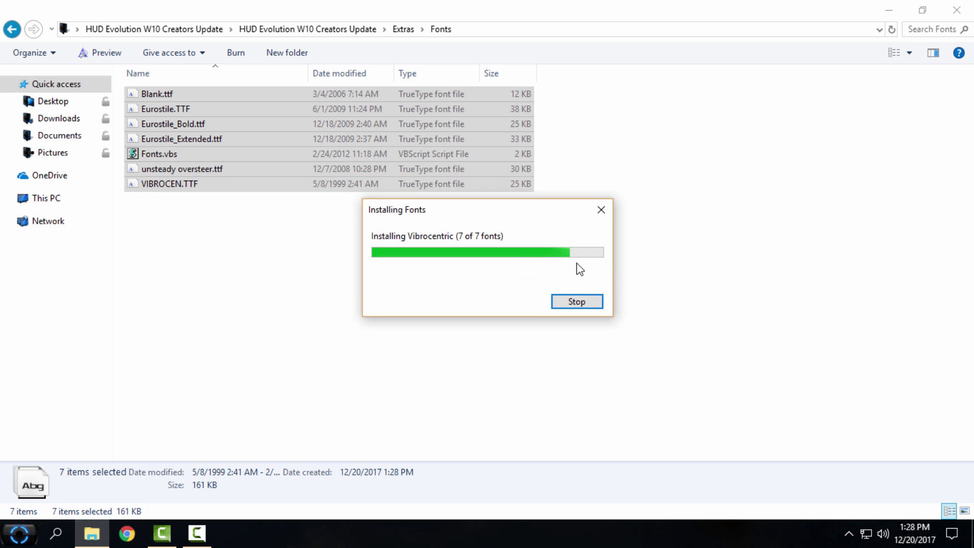
left_click(438, 248)
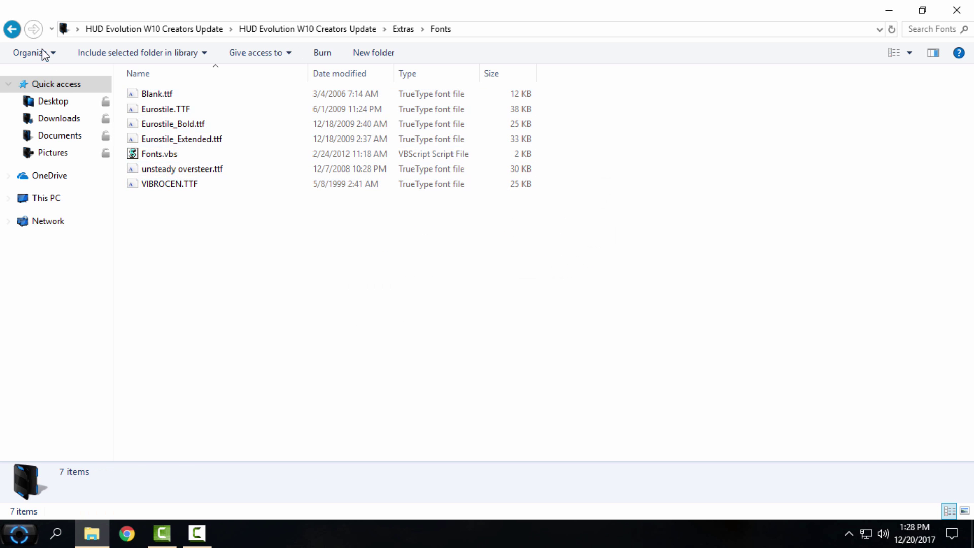
left_click(11, 30)
Step: Merge HUD Evo System Metrics.reg from System Metrics into the registry and return to Extras
double_click(169, 141)
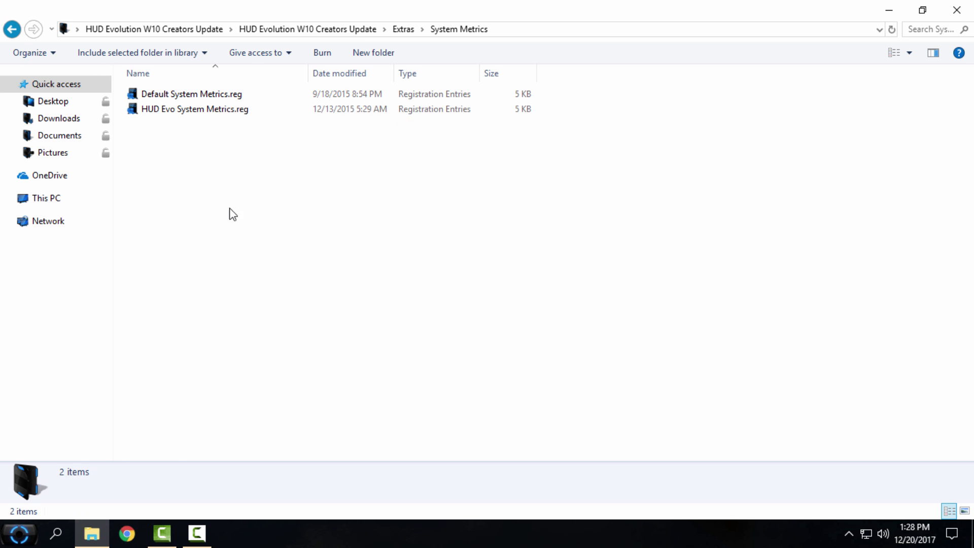
left_click(175, 110)
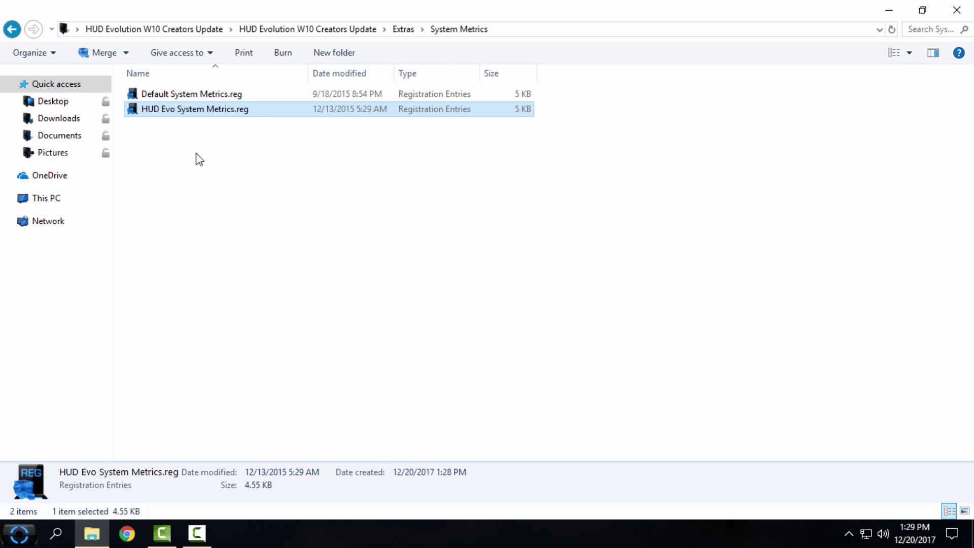
right_click(197, 118)
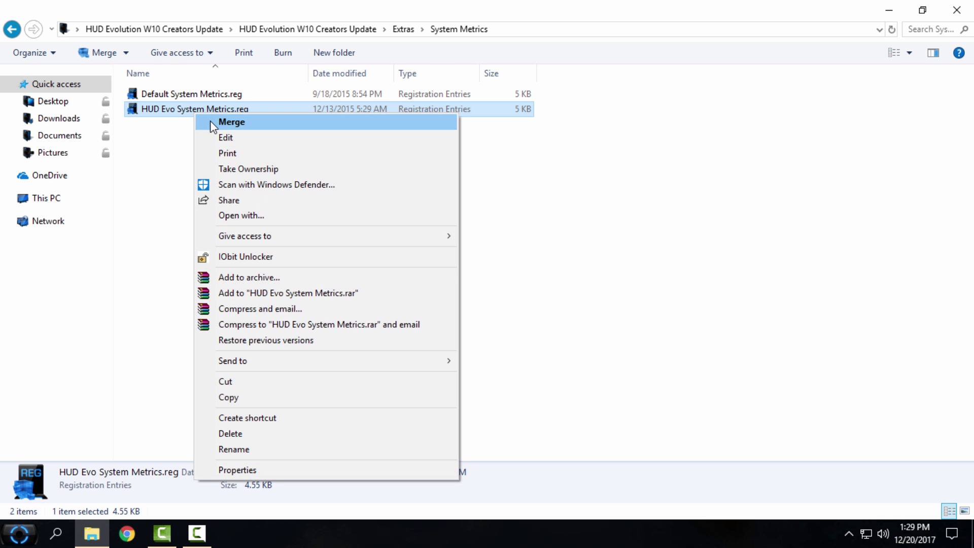
left_click(212, 123)
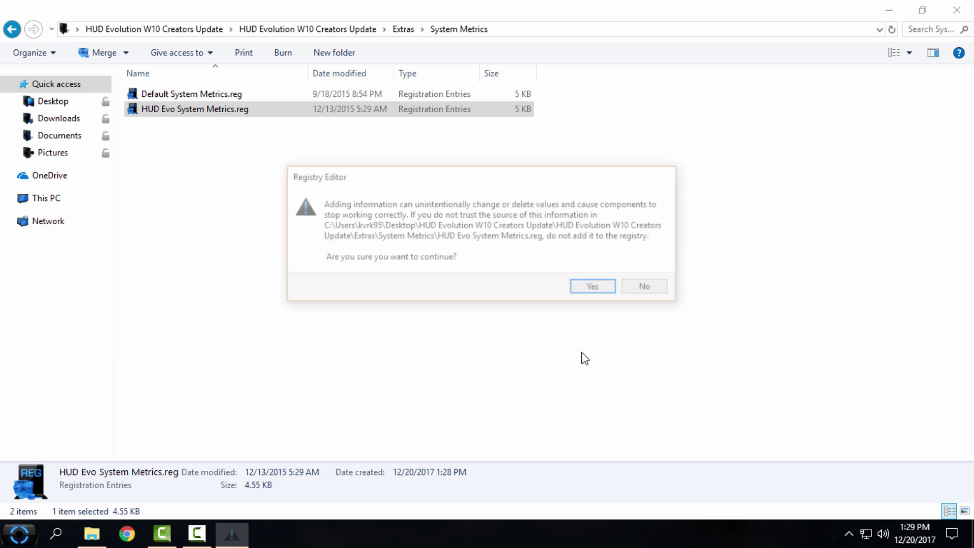
left_click(597, 285)
left_click(647, 273)
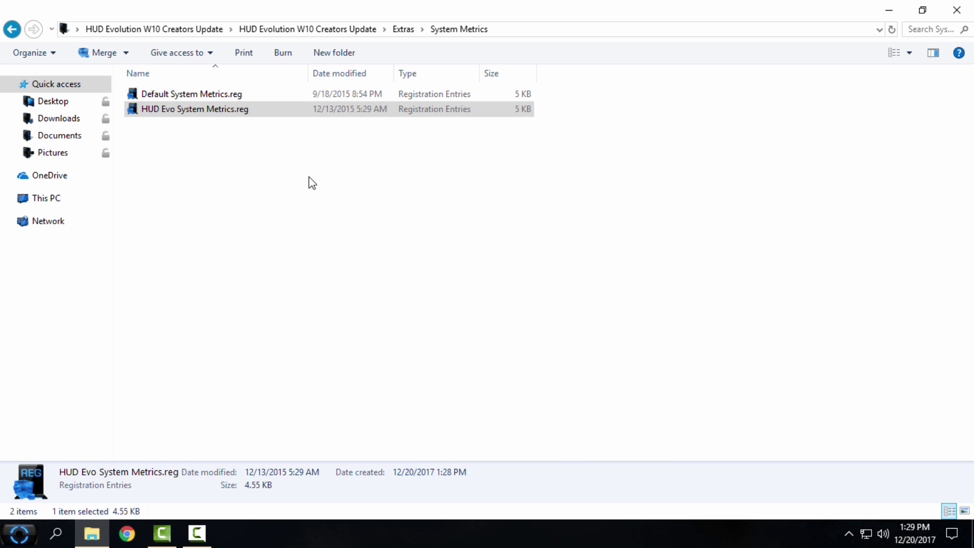
left_click(180, 94)
left_click(10, 34)
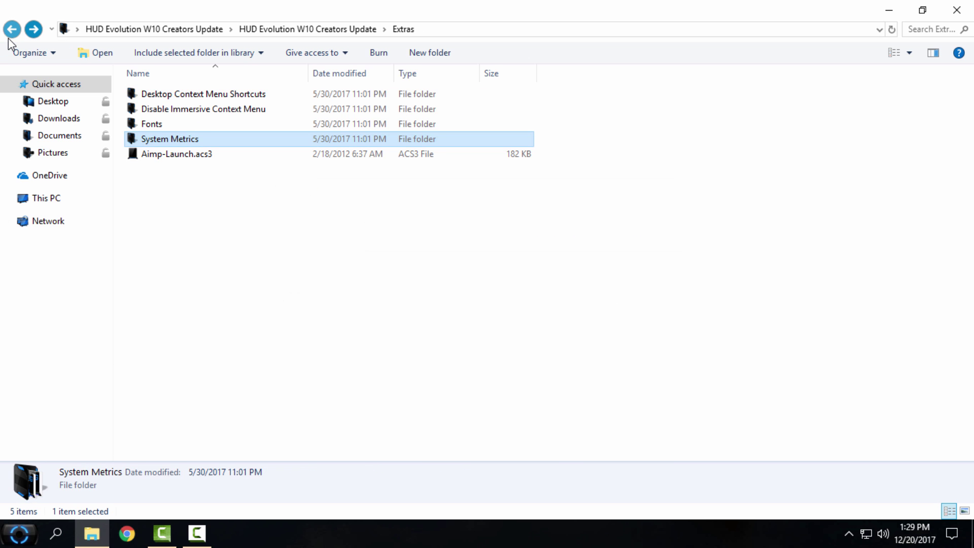
Step: Copy the HUD Evolution theme folder and theme file from the package's Theme folder
left_click(9, 37)
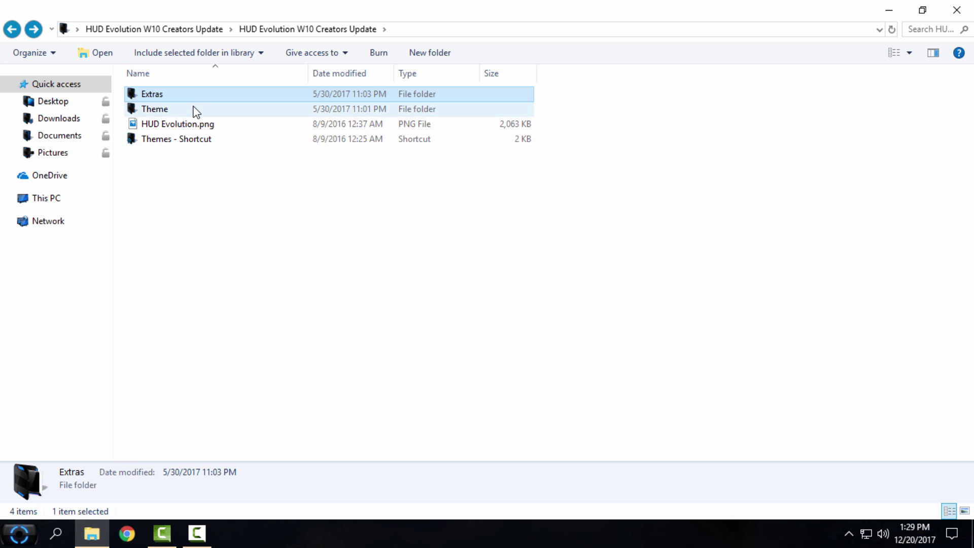
double_click(198, 110)
left_click_drag(174, 144, 214, 92)
right_click(214, 92)
left_click(247, 346)
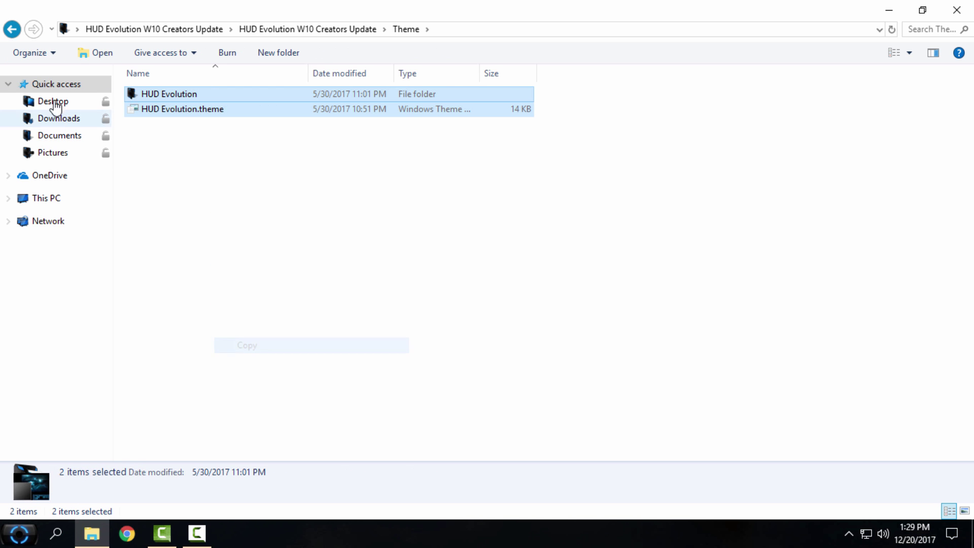
Step: Paste them into C:\Windows\Resources\Themes and close File Explorer
left_click(12, 29)
double_click(163, 140)
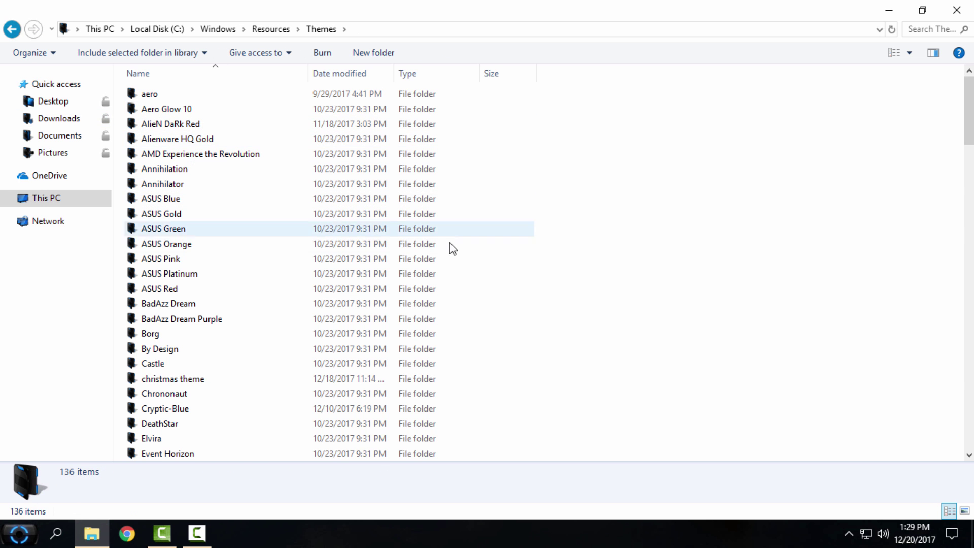
right_click(645, 194)
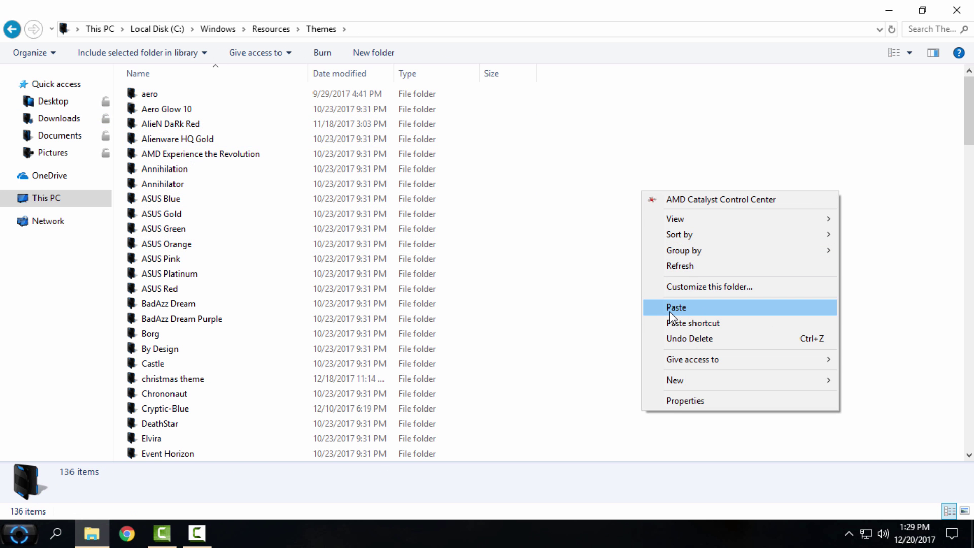
left_click(959, 21)
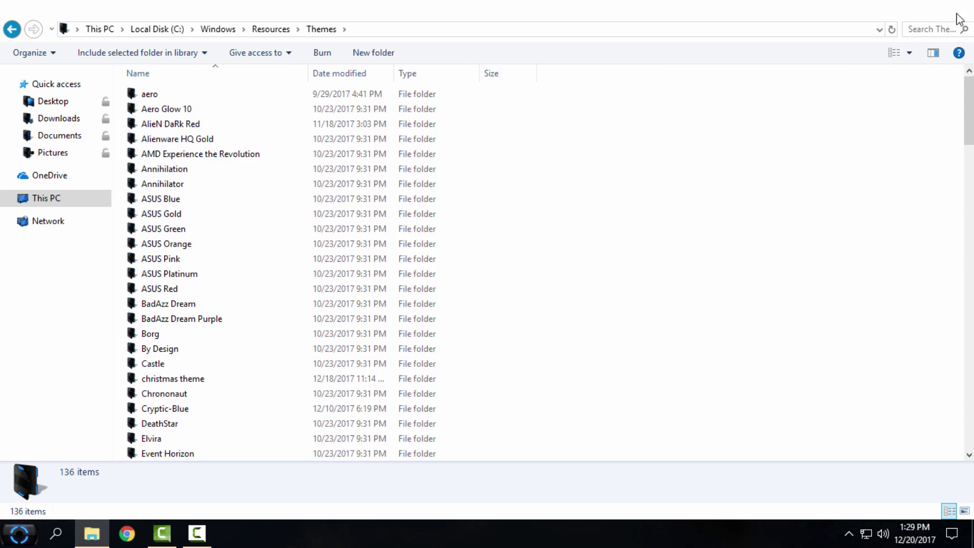
left_click(959, 19)
right_click(474, 289)
Step: Apply the HUD Evolution theme from Personalize > Themes and close Settings
left_click(498, 507)
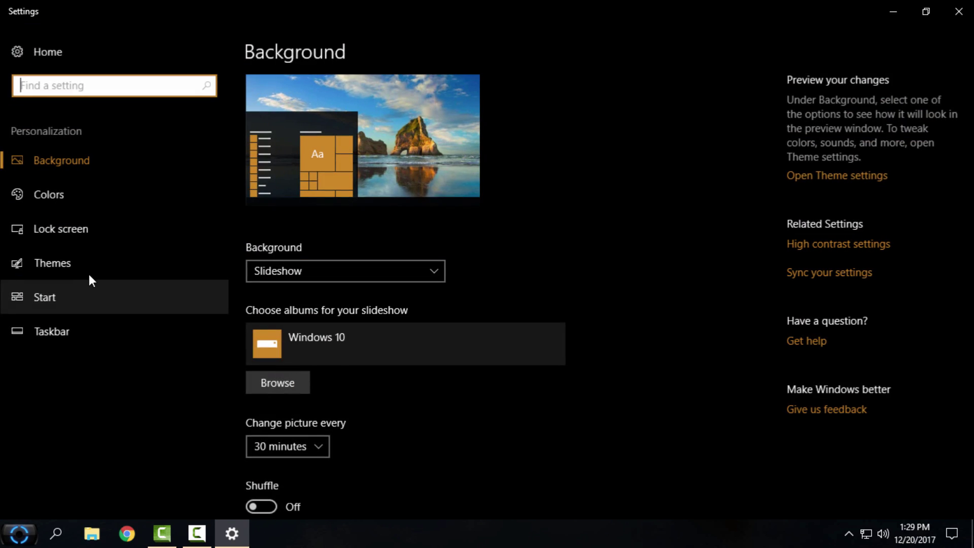
left_click(86, 263)
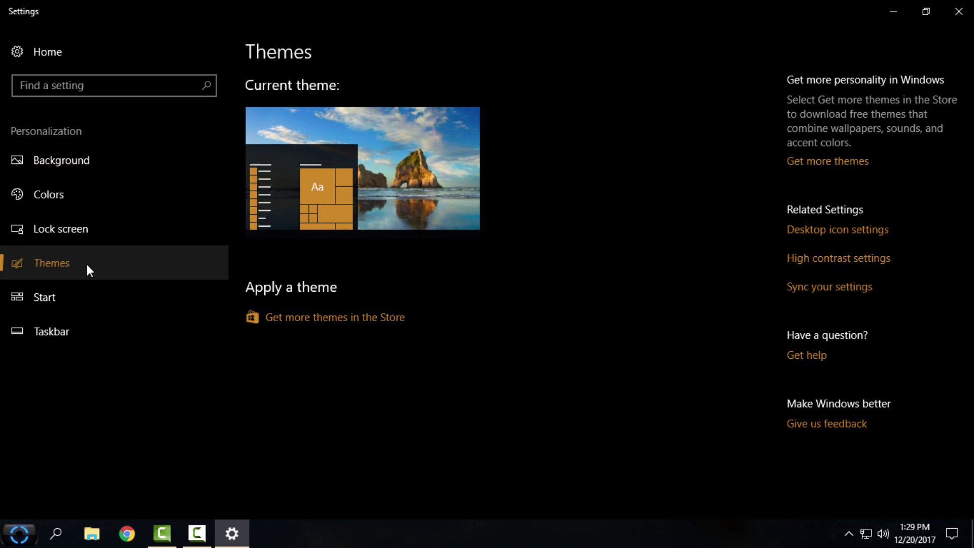
scroll(553, 252, "down", 10)
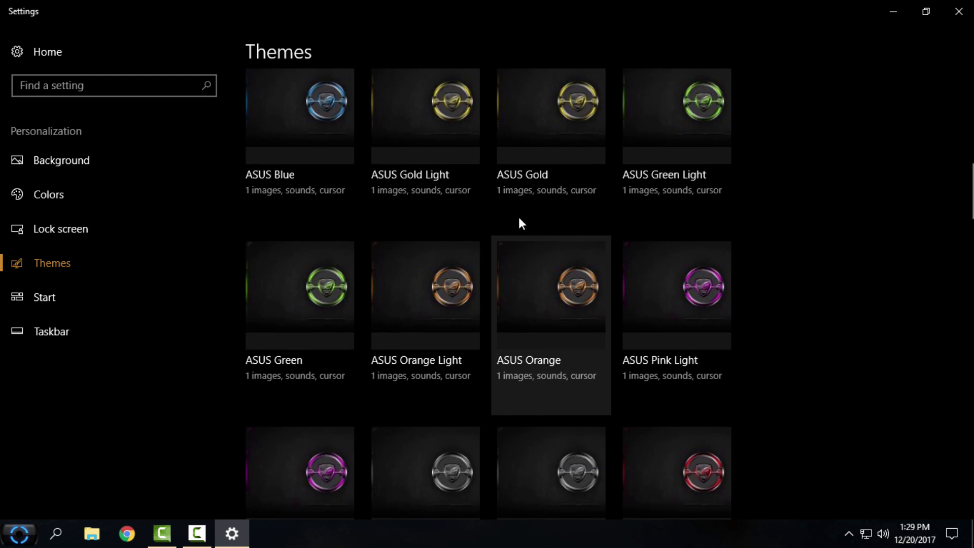
scroll(520, 220, "up", 4)
scroll(503, 260, "down", 4)
scroll(488, 266, "up", 8)
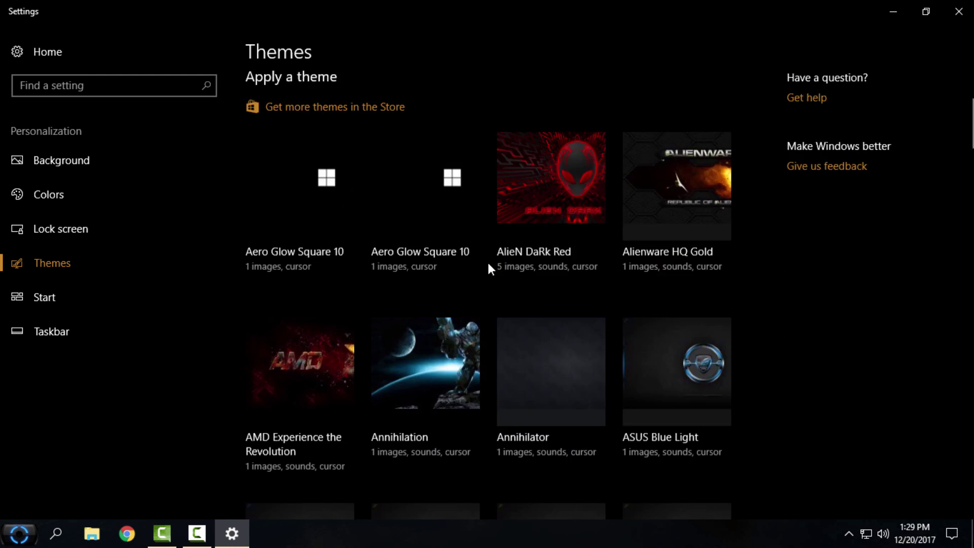
scroll(495, 279, "down", 15)
scroll(501, 289, "down", 6)
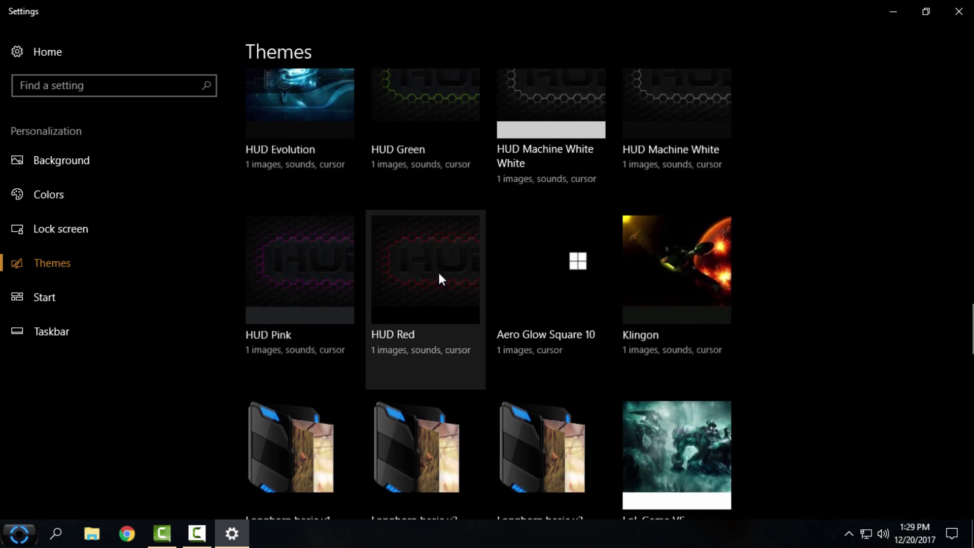
scroll(328, 296, "up", 3)
left_click(327, 299)
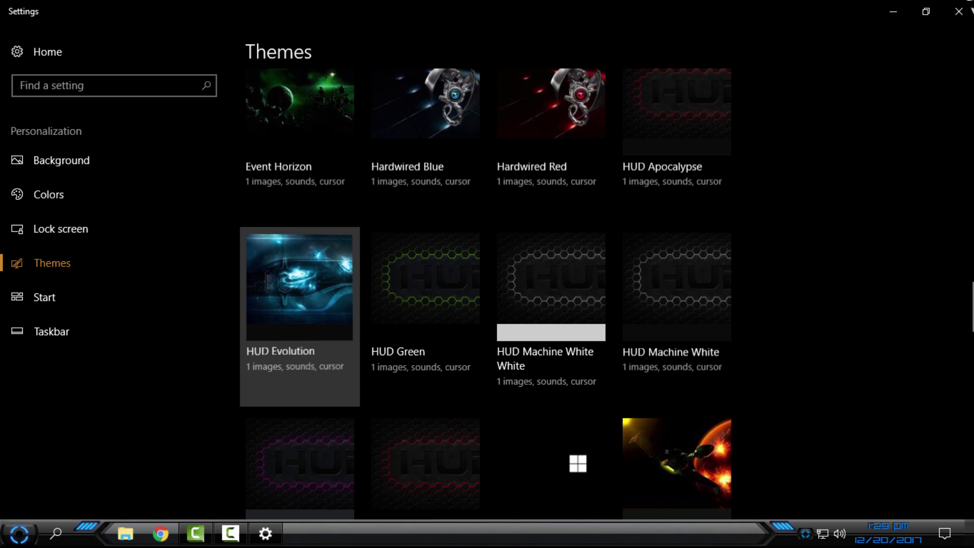
left_click(959, 11)
right_click(207, 123)
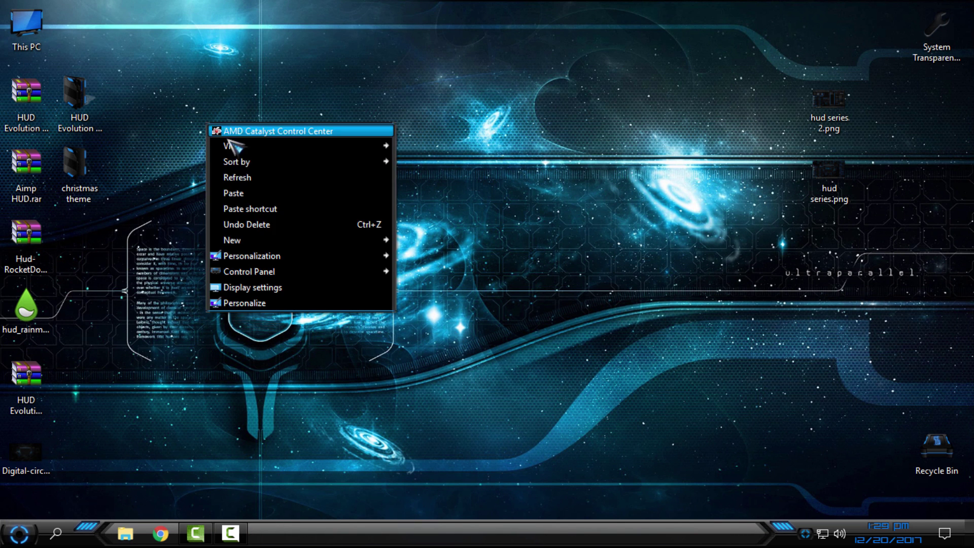
left_click(253, 181)
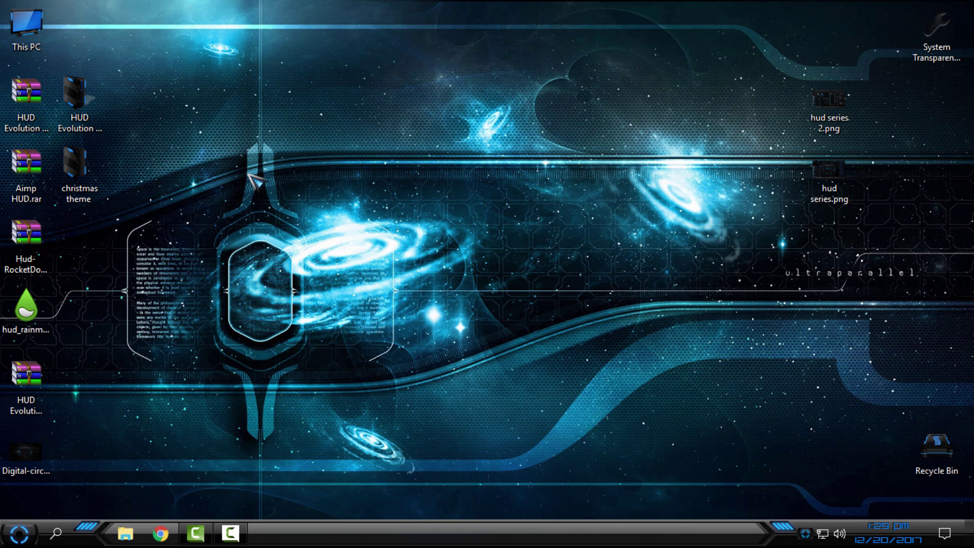
left_click(125, 533)
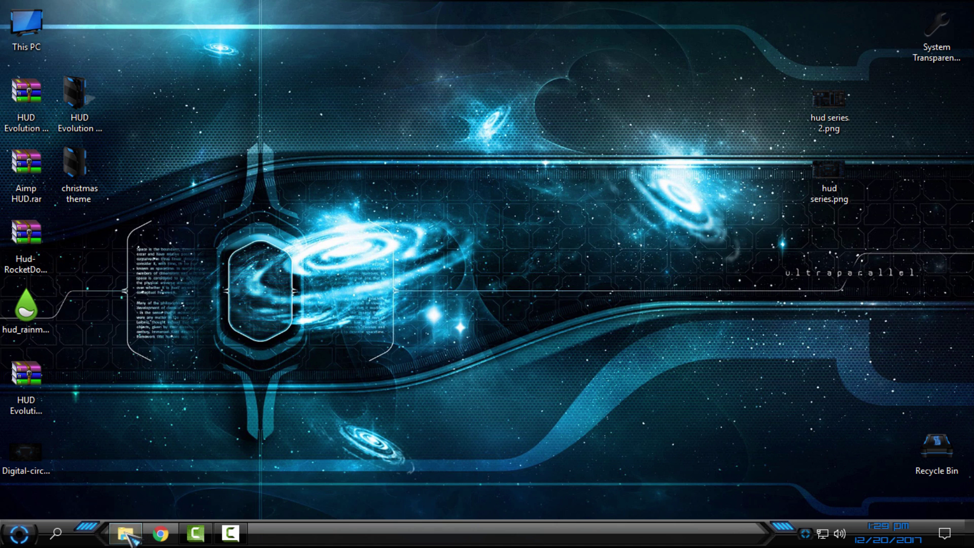
left_click(60, 198)
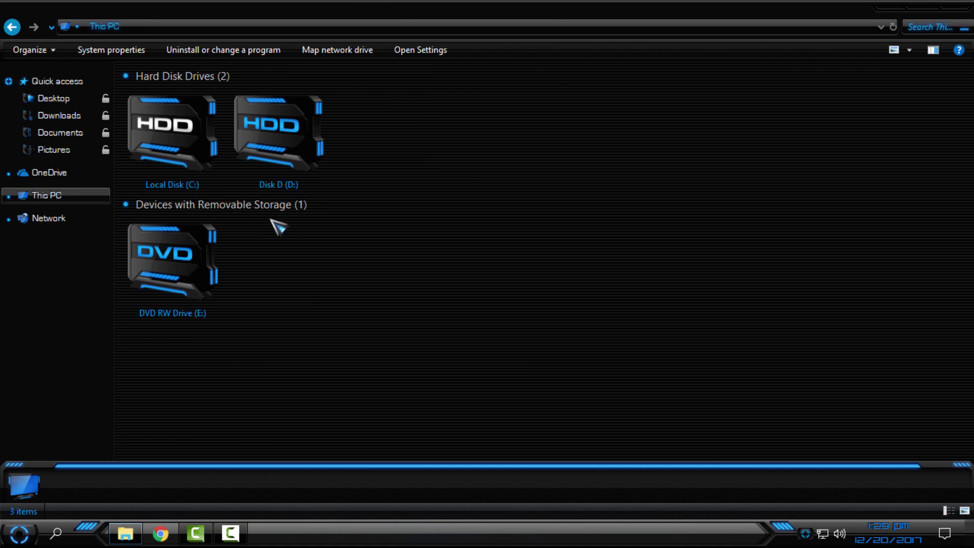
double_click(413, 19)
left_click_drag(420, 29, 606, 64)
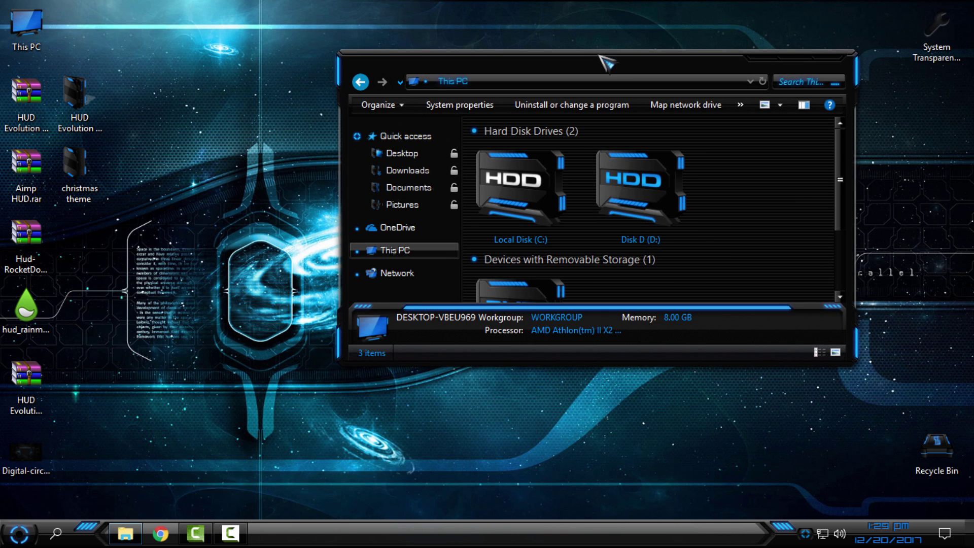
left_click(831, 65)
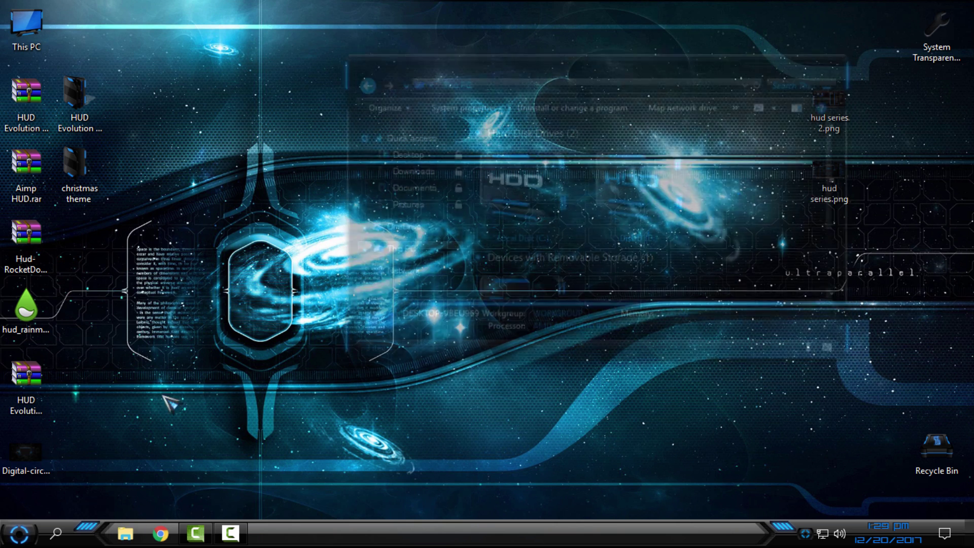
Step: Set the Digital-circuits image as the desktop background and close Photos
double_click(25, 449)
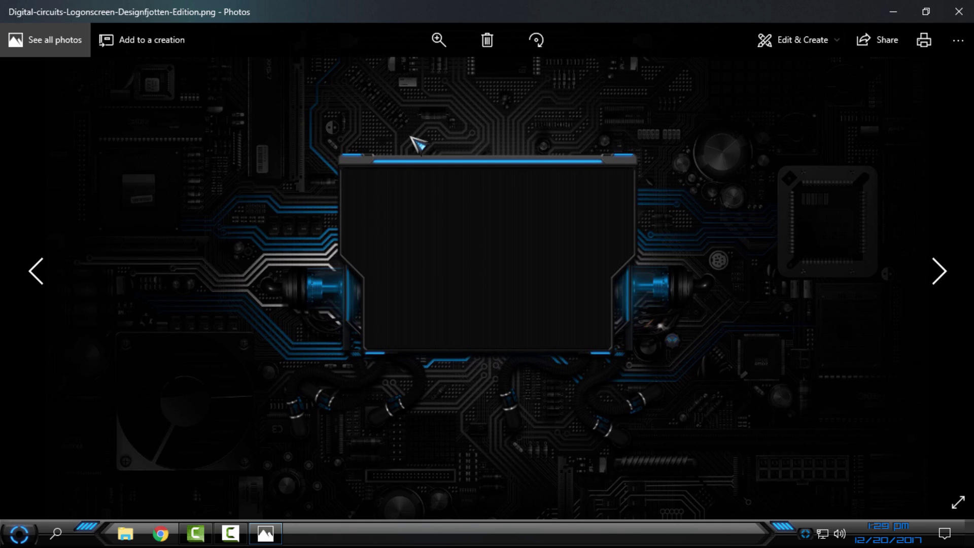
right_click(411, 145)
mouse_move(460, 415)
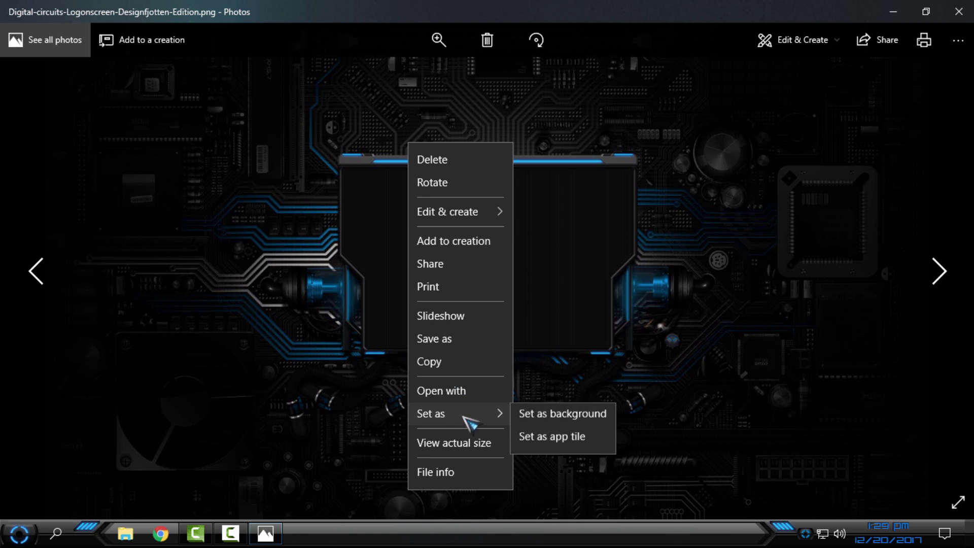
left_click(592, 440)
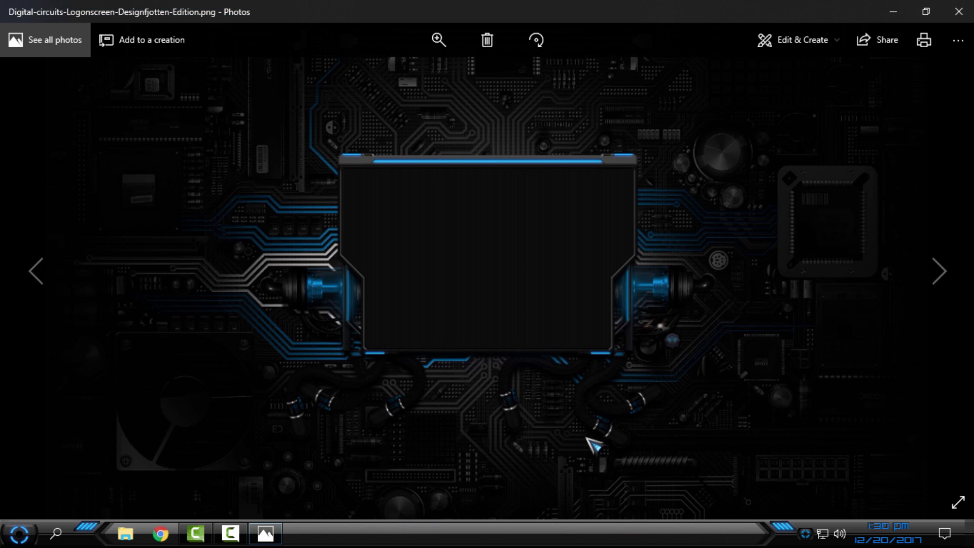
left_click(959, 12)
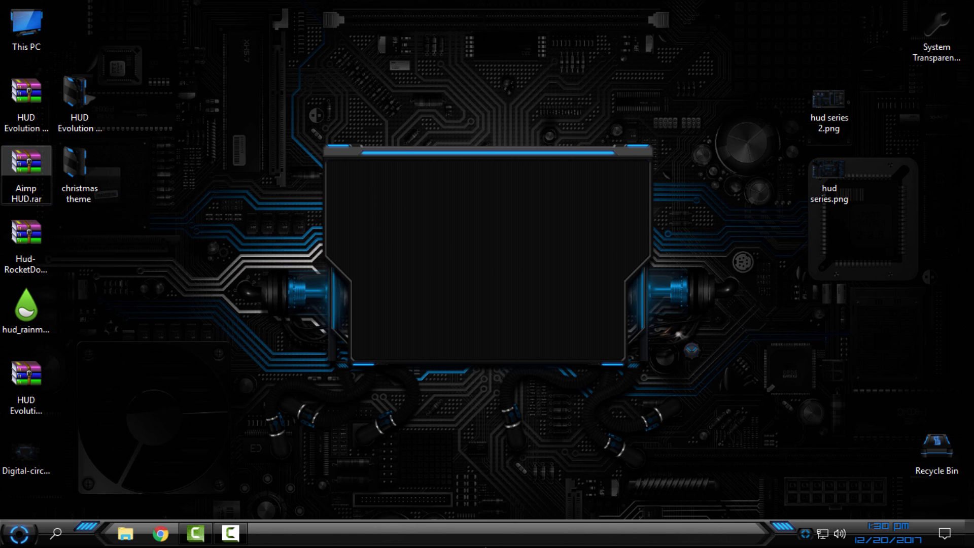
Step: Extract the Aimp HUD archive into its own folder and open it
mouse_move(489, 541)
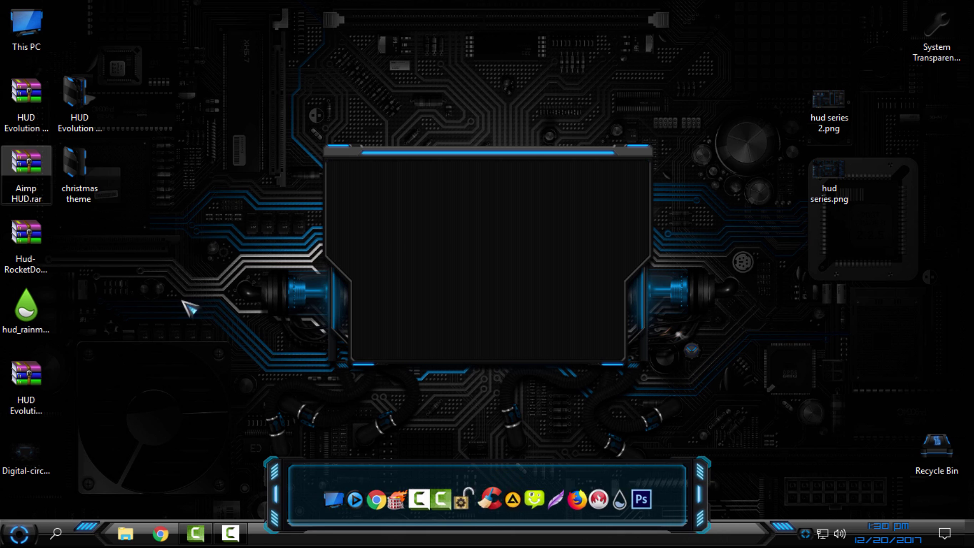
right_click(31, 160)
left_click(114, 243)
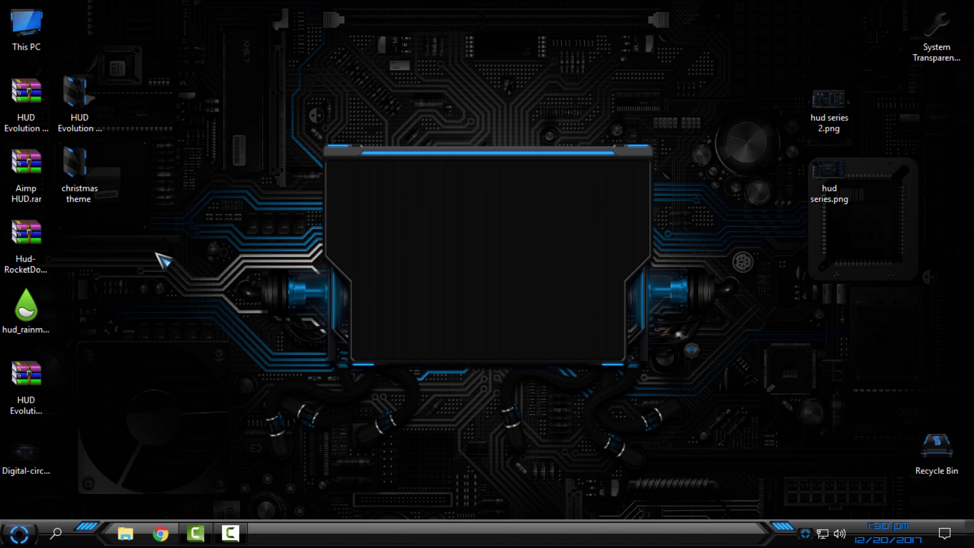
double_click(79, 26)
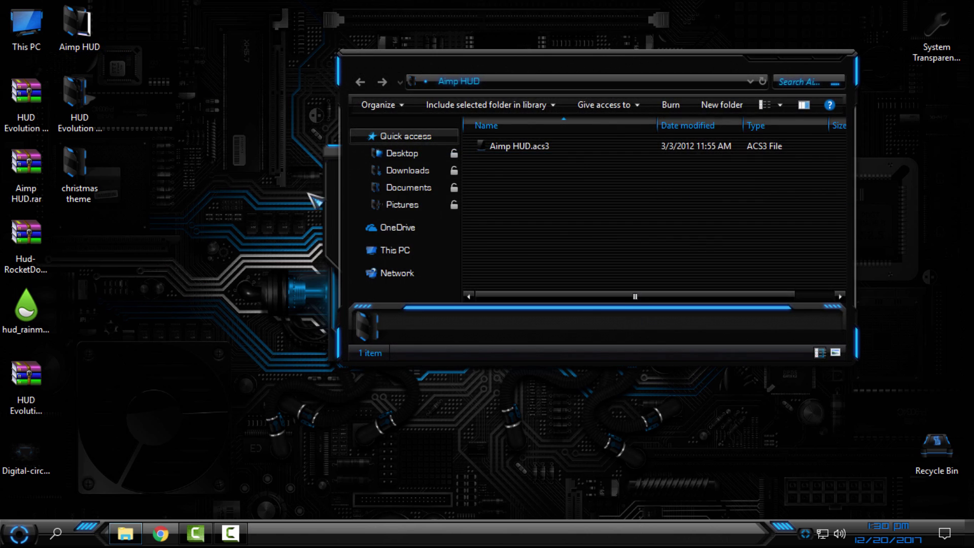
Step: Maximize the folder window and copy the Aimp HUD.acs3 skin file
left_click(800, 57)
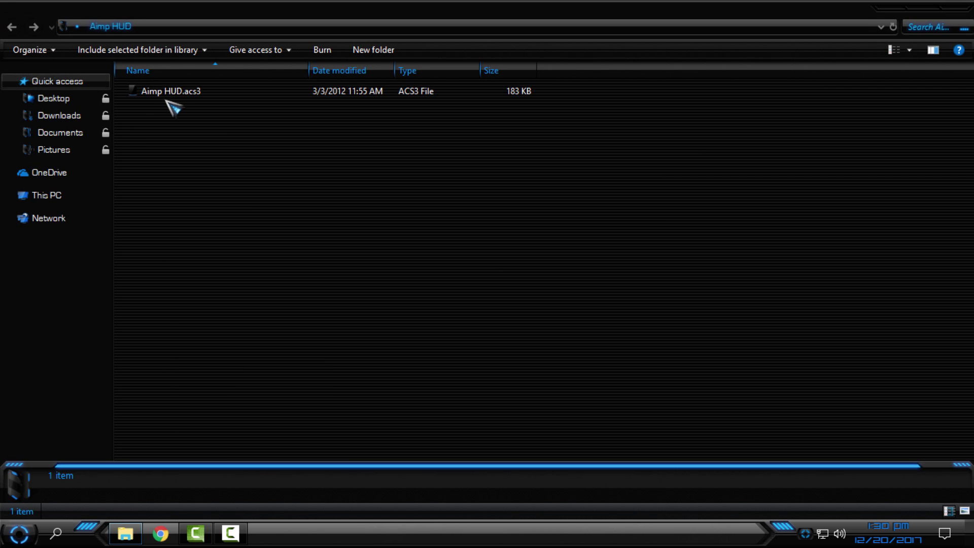
left_click(147, 95)
right_click(146, 93)
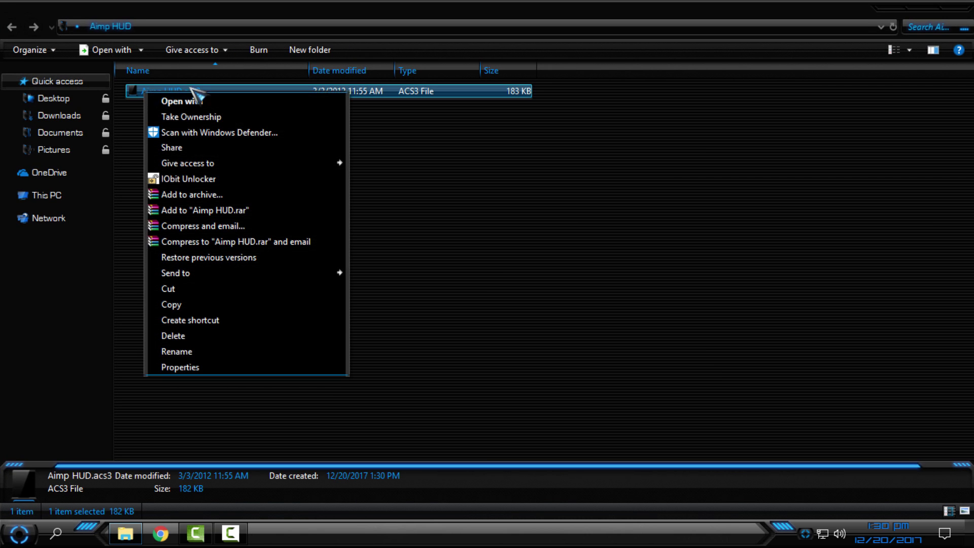
left_click(157, 304)
Step: Paste the skin into C:\Program Files (x86)\AIMP\Skins and close File Explorer
left_click(66, 198)
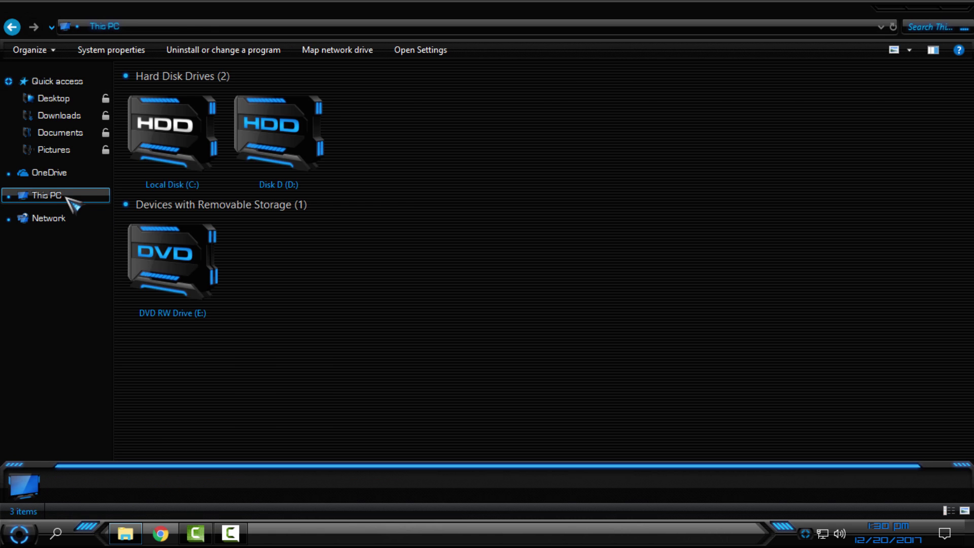
double_click(169, 165)
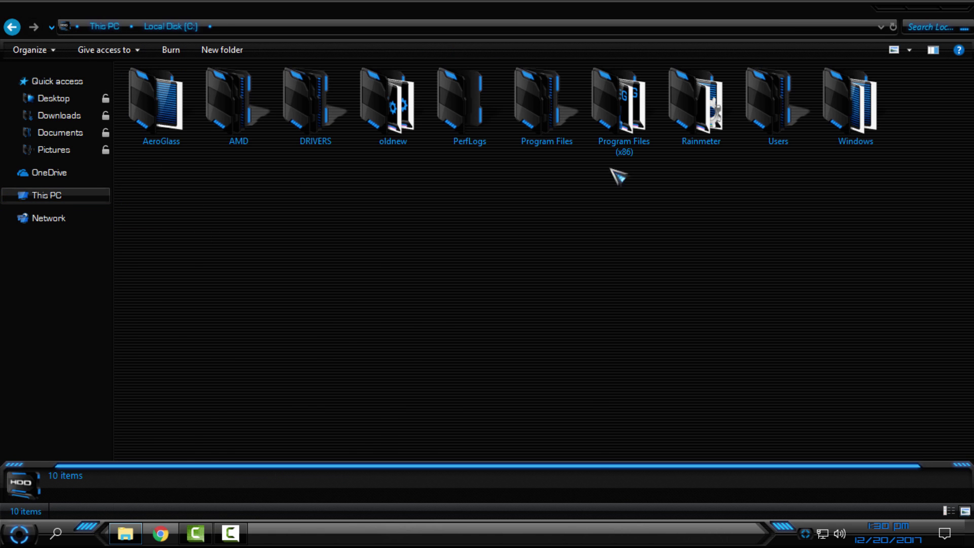
double_click(625, 152)
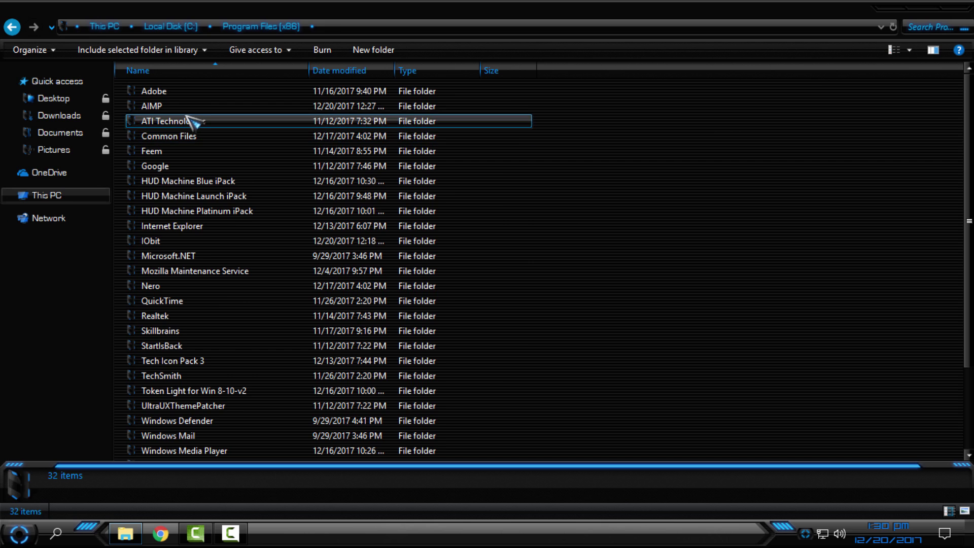
double_click(171, 107)
left_click(169, 152)
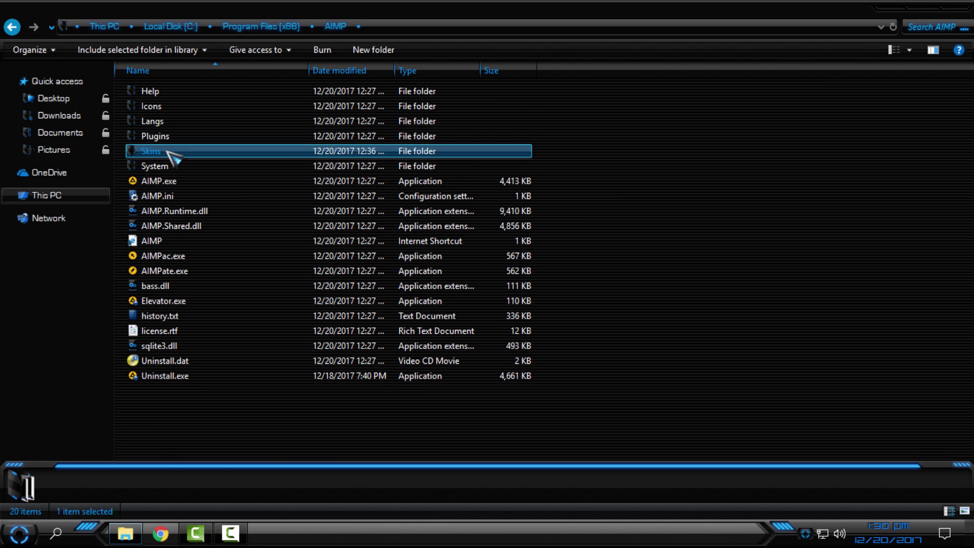
double_click(168, 152)
right_click(182, 145)
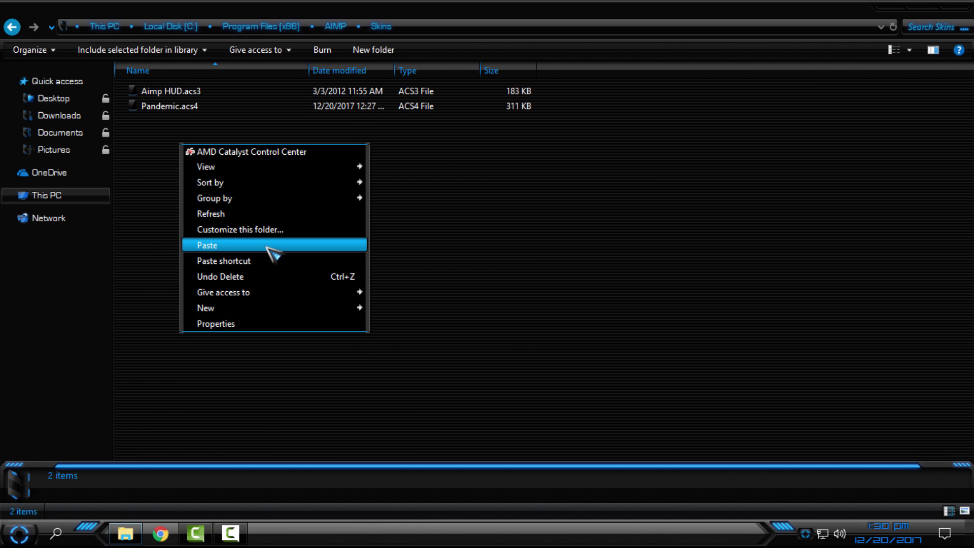
left_click(153, 93)
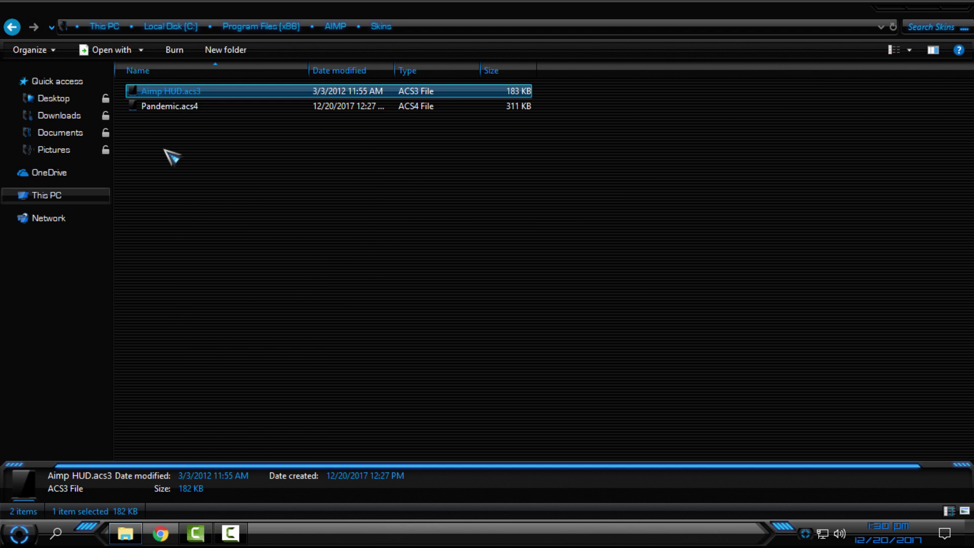
left_click(199, 160)
left_click(956, 7)
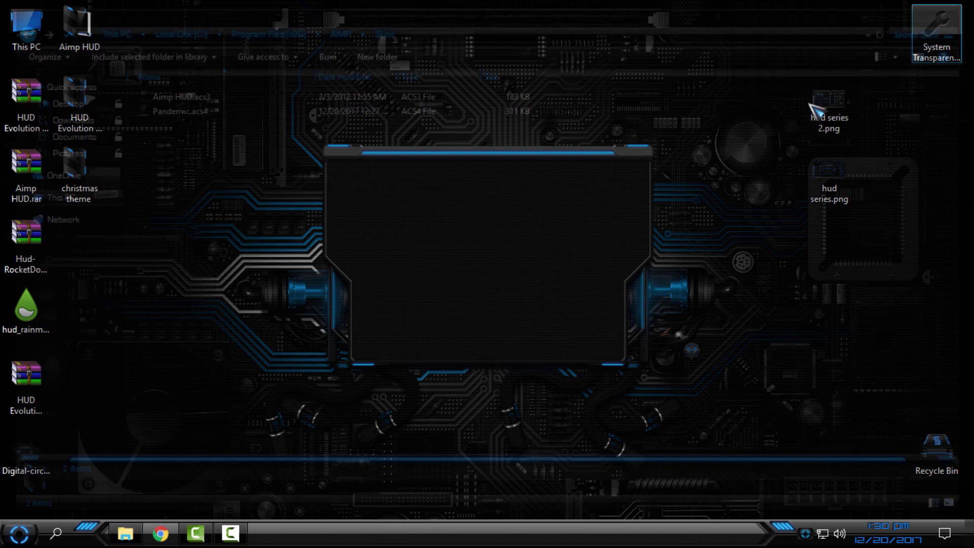
Step: Launch AIMP and apply the Aimp HUD skin from the Skins settings
mouse_move(584, 513)
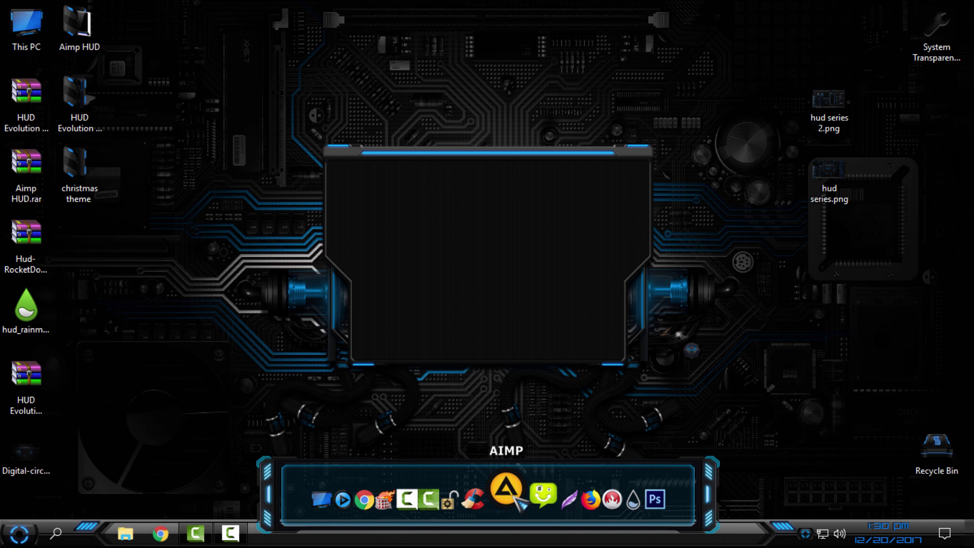
left_click(515, 496)
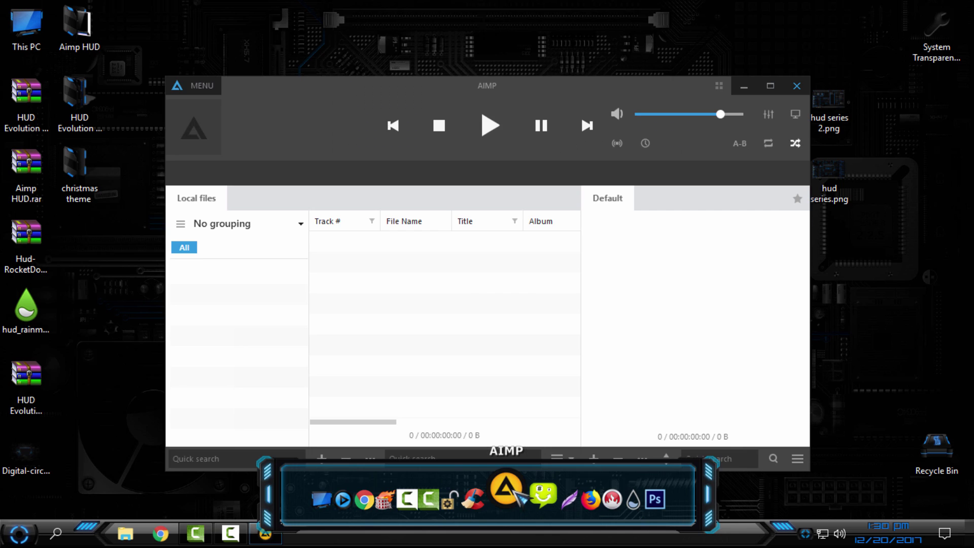
left_click(207, 89)
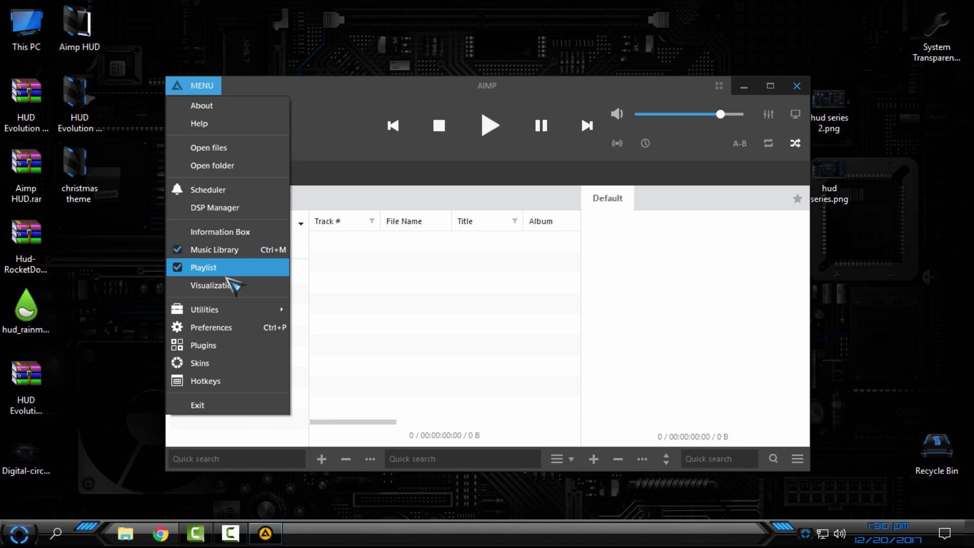
left_click(236, 363)
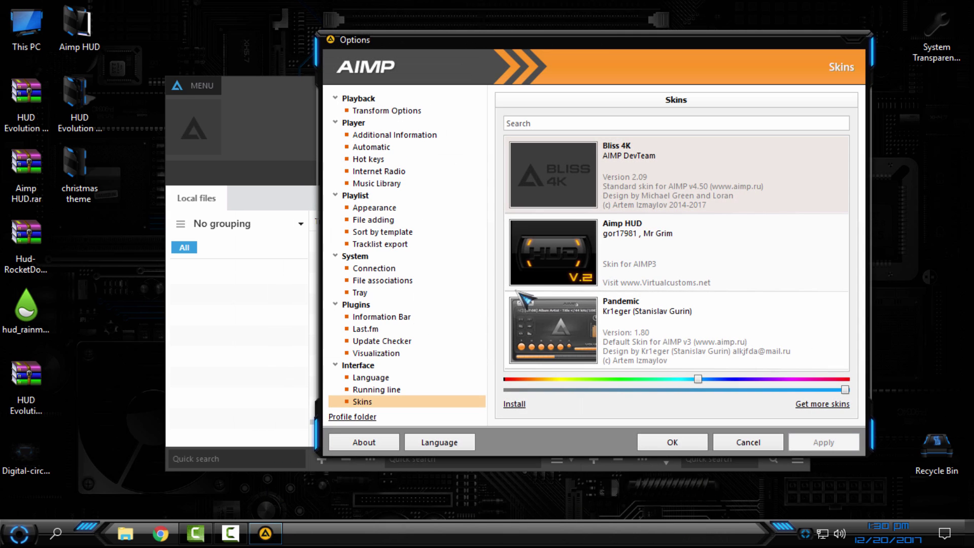
left_click(564, 261)
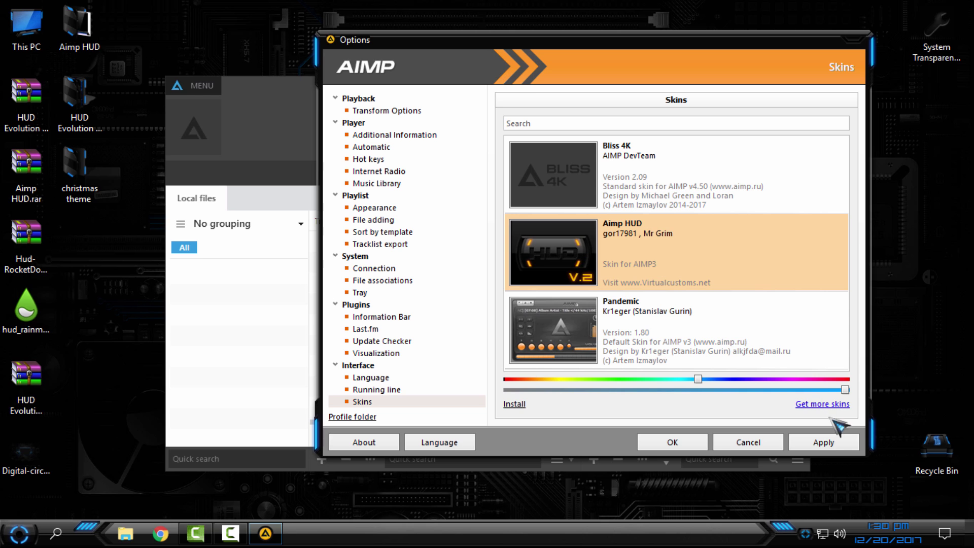
left_click(822, 442)
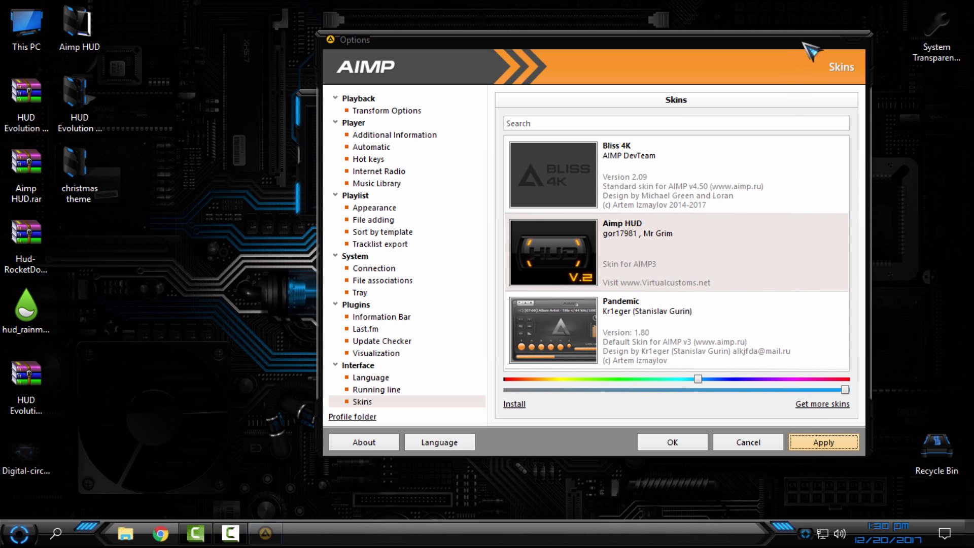
Step: Try a magenta tint, set the skin's hue back to blue, confirm, and close the player
left_click_drag(781, 37, 925, 56)
left_click_drag(174, 66, 197, 54)
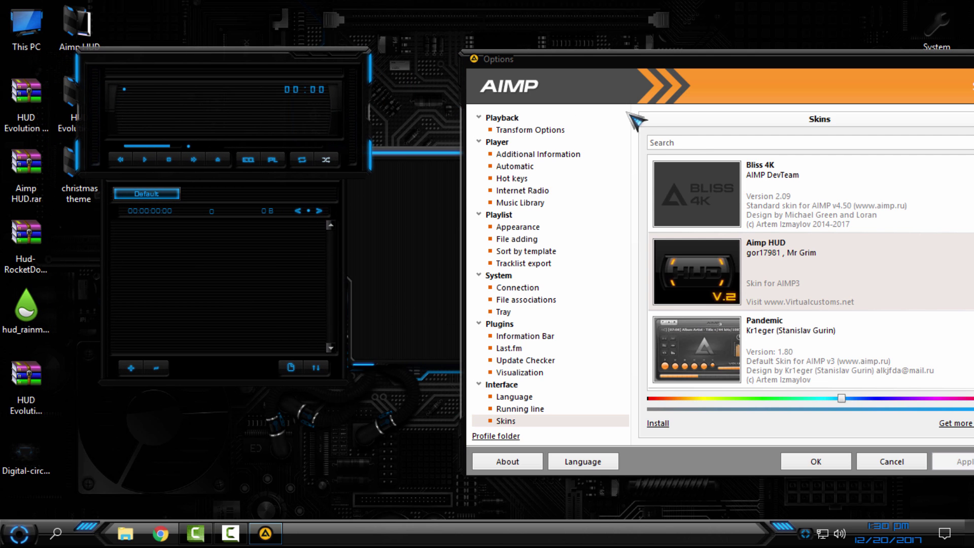
left_click_drag(641, 61, 589, 35)
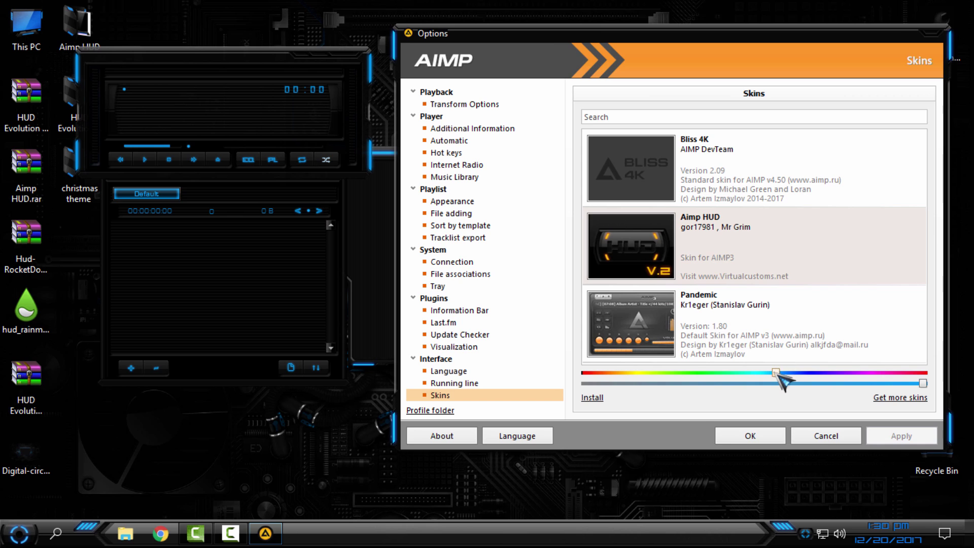
left_click_drag(781, 378, 885, 380)
left_click(902, 436)
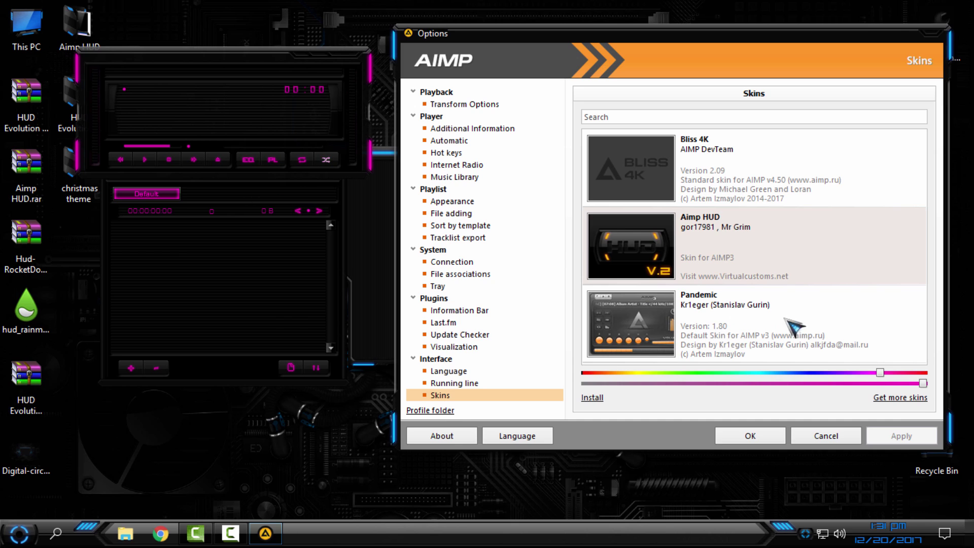
left_click_drag(883, 378, 778, 386)
left_click(899, 436)
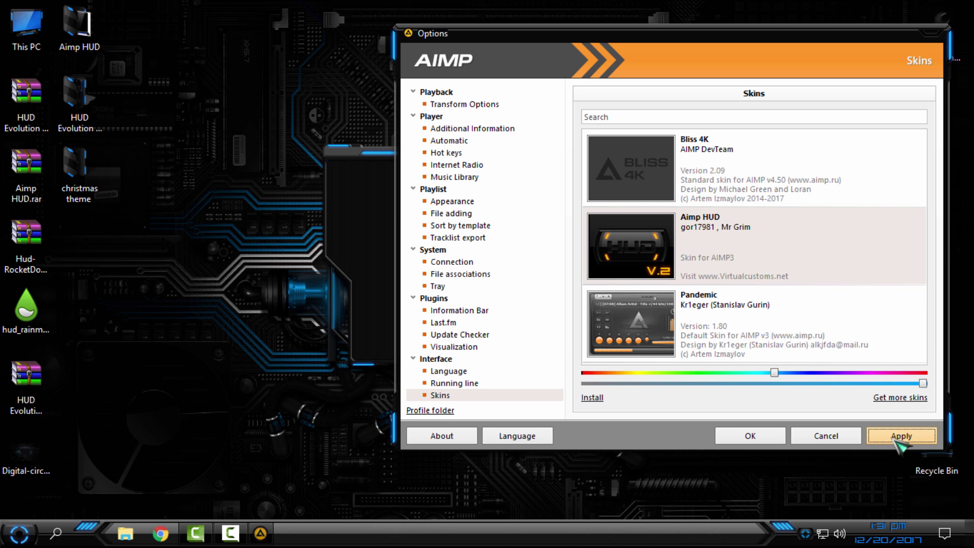
left_click(751, 437)
left_click_drag(274, 75, 762, 96)
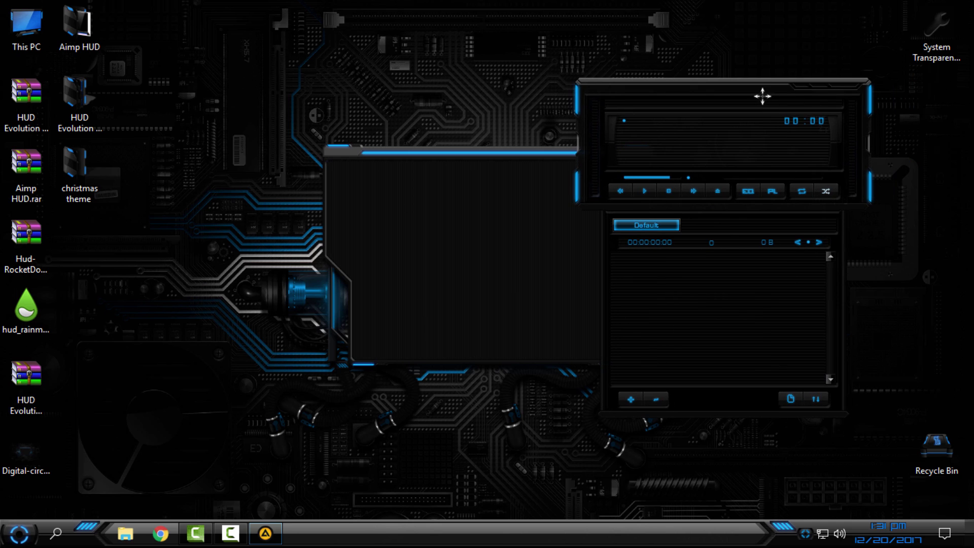
left_click(857, 98)
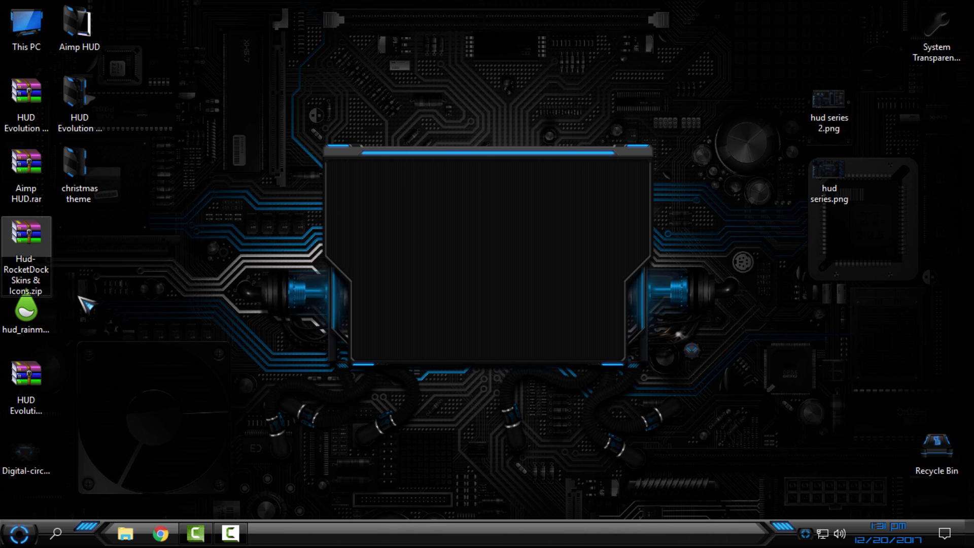
Step: Extract Hud-RocketDock Skins & Icons.zip and copy the three folders in HUD-Rocket_Skins
right_click(25, 252)
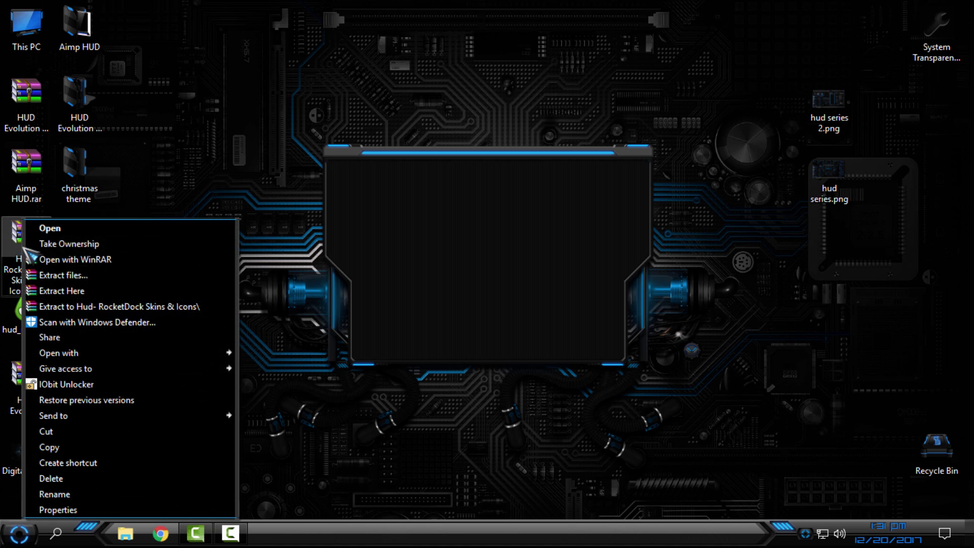
left_click(109, 307)
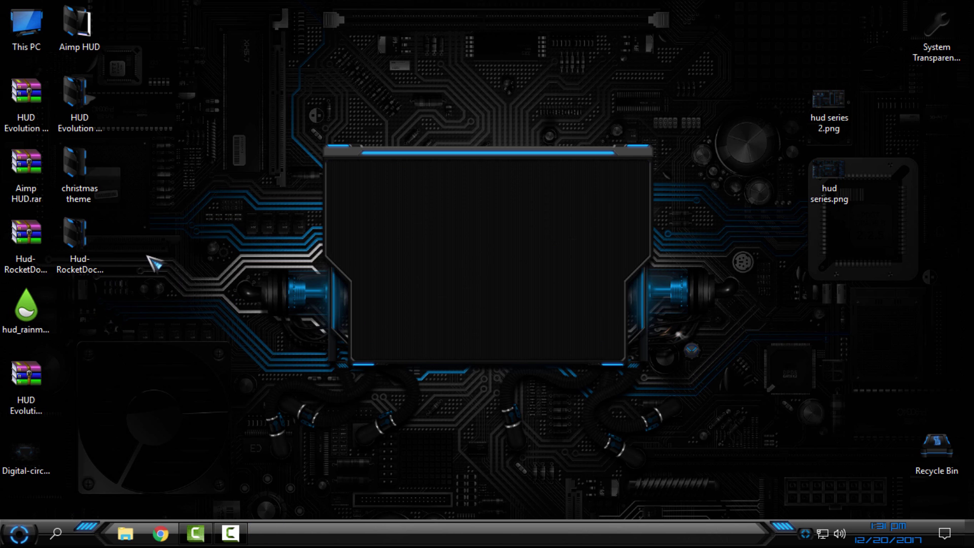
double_click(77, 234)
left_click(195, 99)
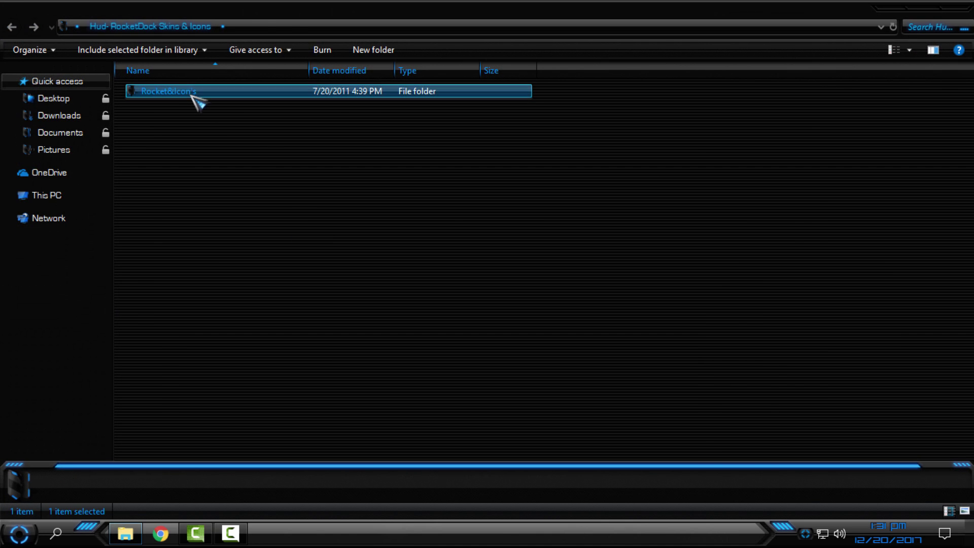
double_click(193, 96)
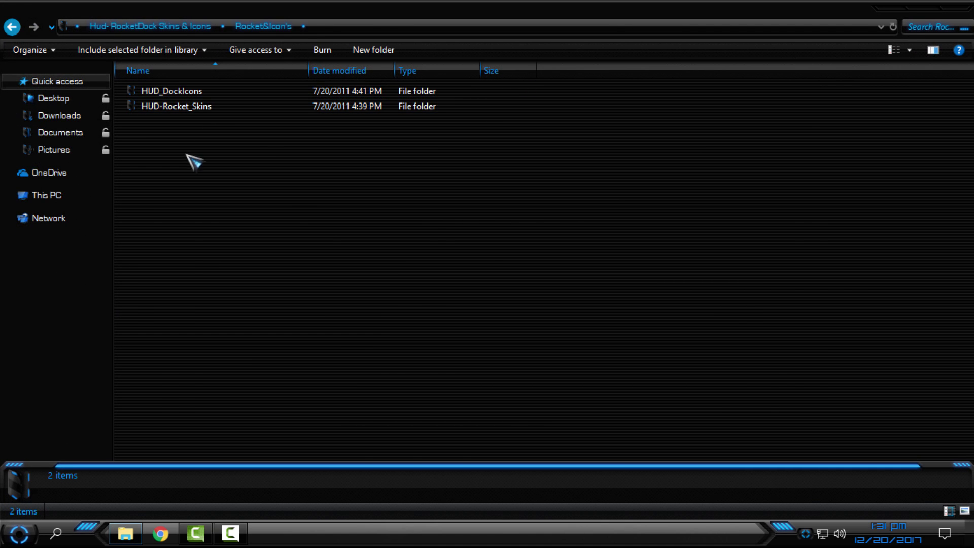
double_click(223, 112)
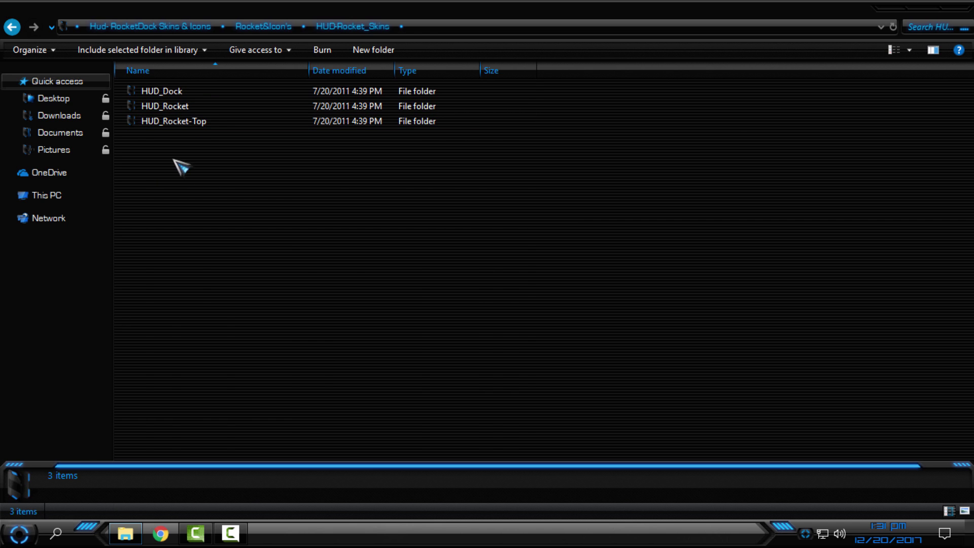
left_click_drag(174, 159, 293, 93)
right_click(293, 90)
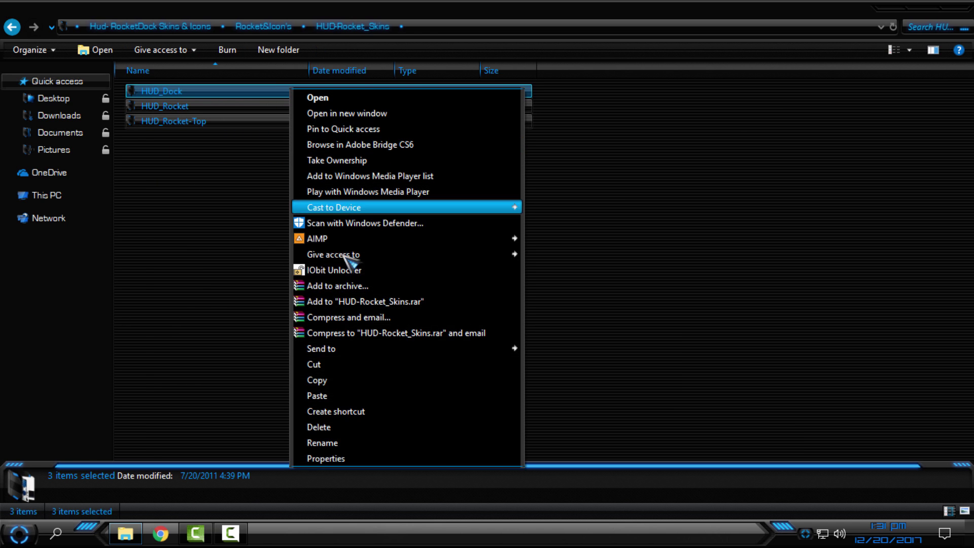
left_click(323, 381)
Step: Navigate to D:\Program Files Windows 10\RocketDock\Skins and bring up, then dismiss, its context menu
left_click(76, 195)
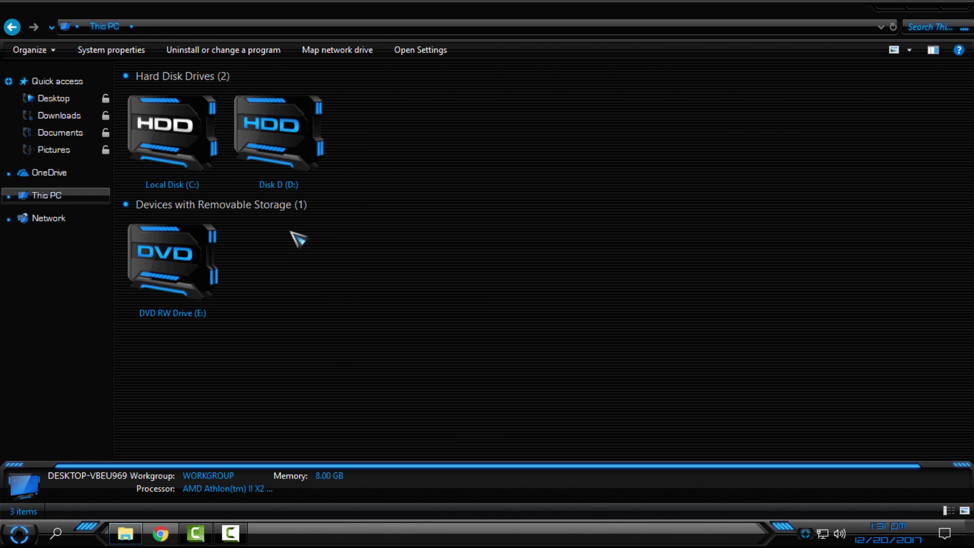
double_click(279, 131)
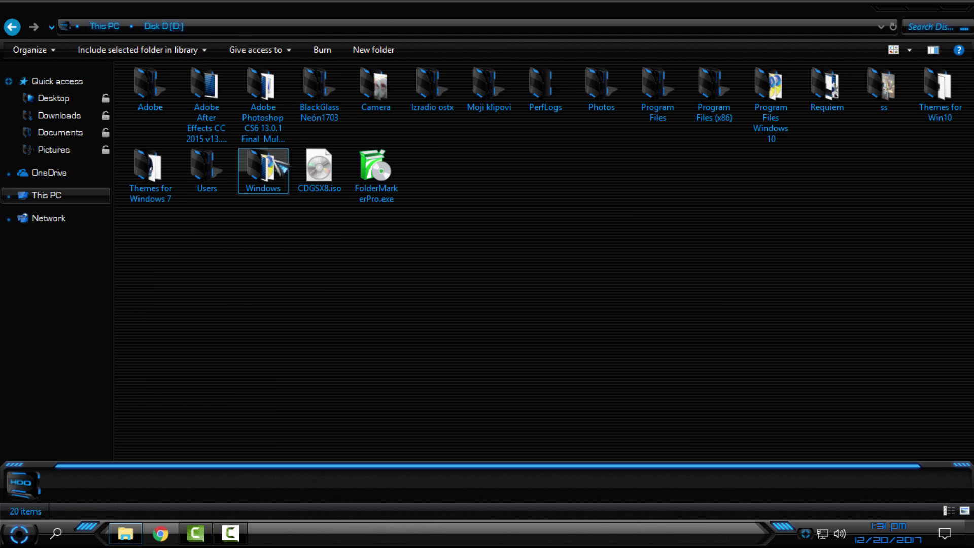
double_click(731, 122)
left_click(13, 26)
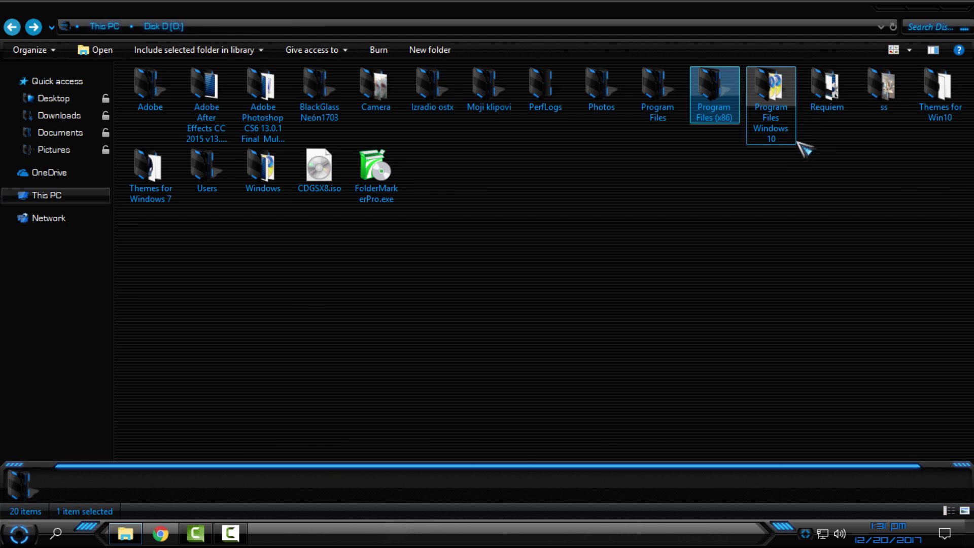
double_click(782, 128)
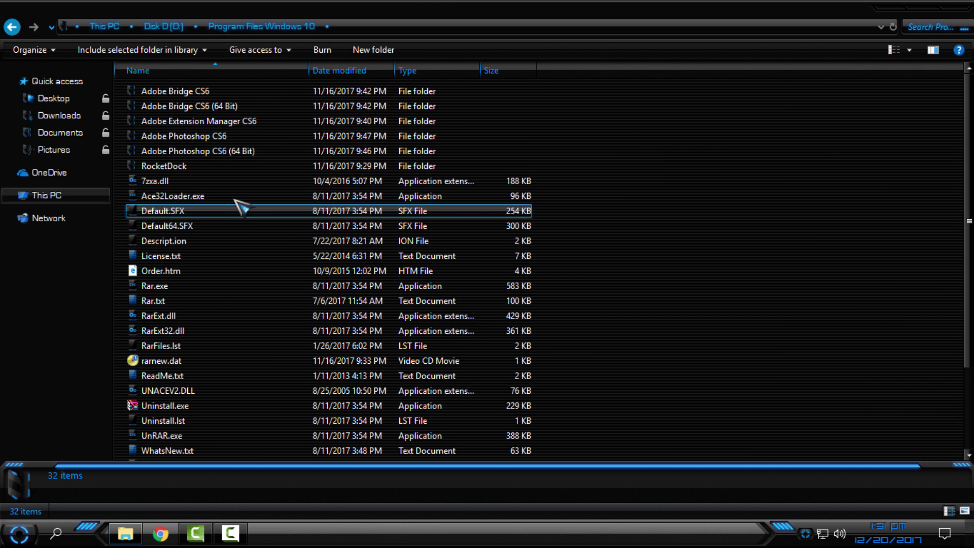
left_click(179, 166)
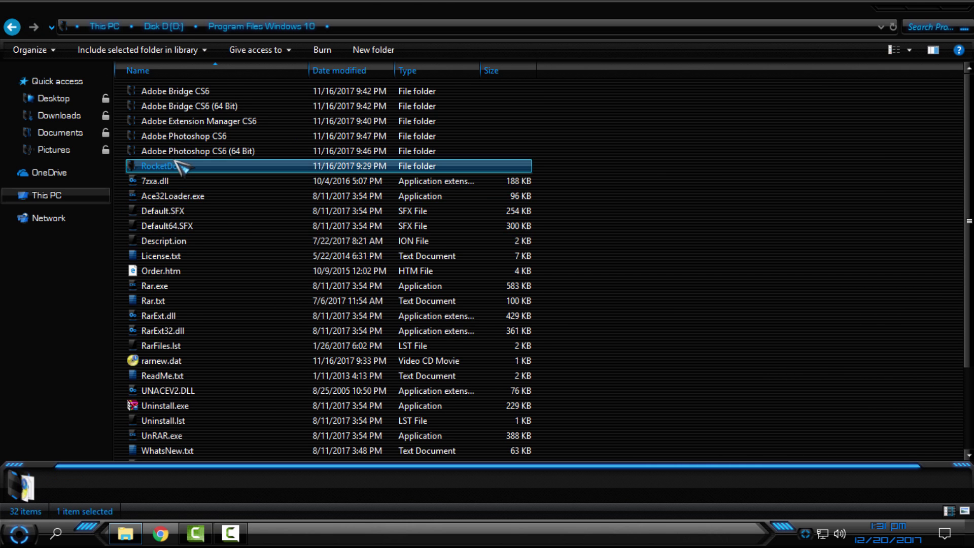
double_click(178, 166)
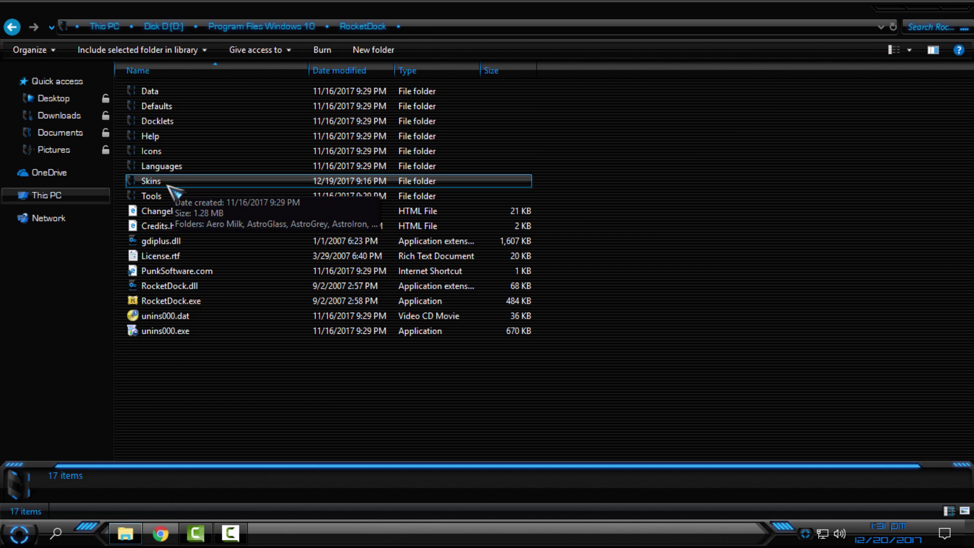
double_click(168, 185)
right_click(598, 203)
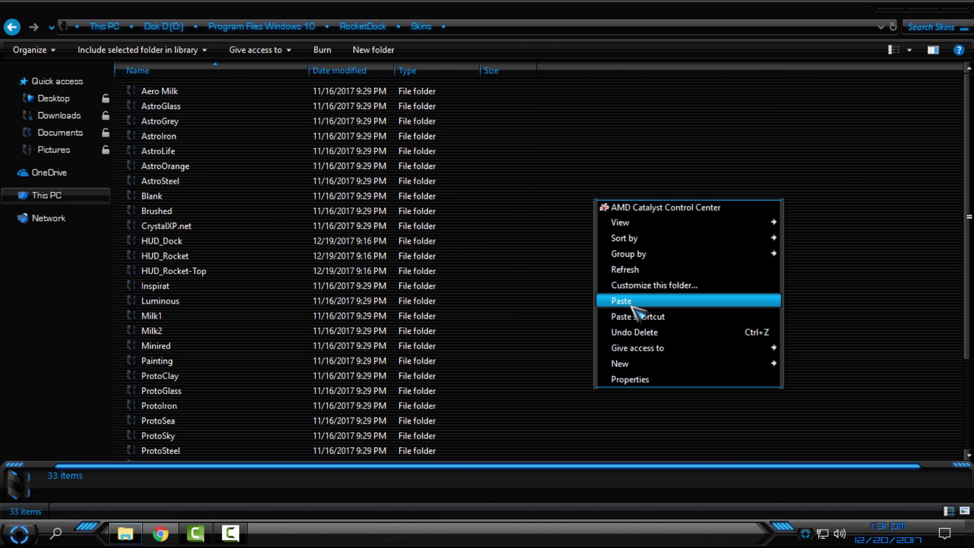
left_click(844, 168)
left_click(963, 7)
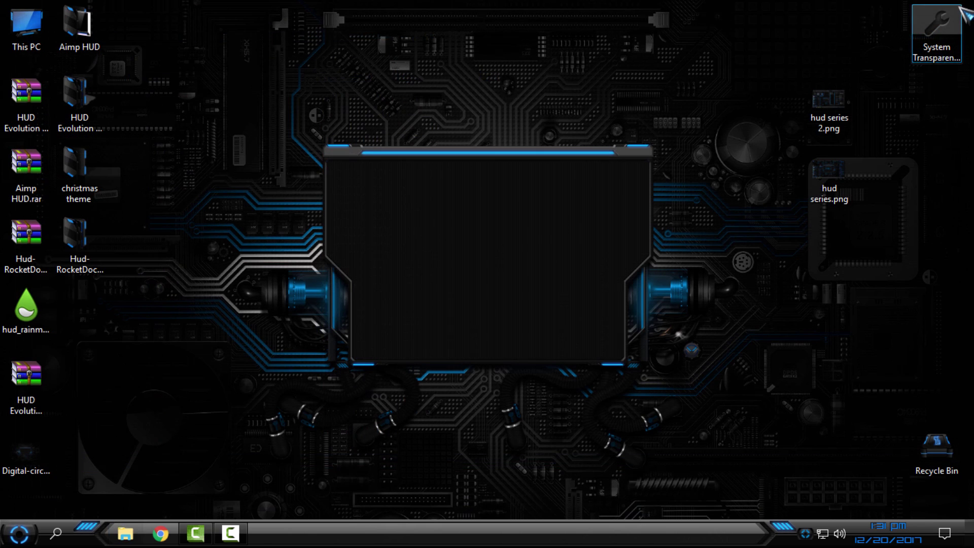
mouse_move(491, 547)
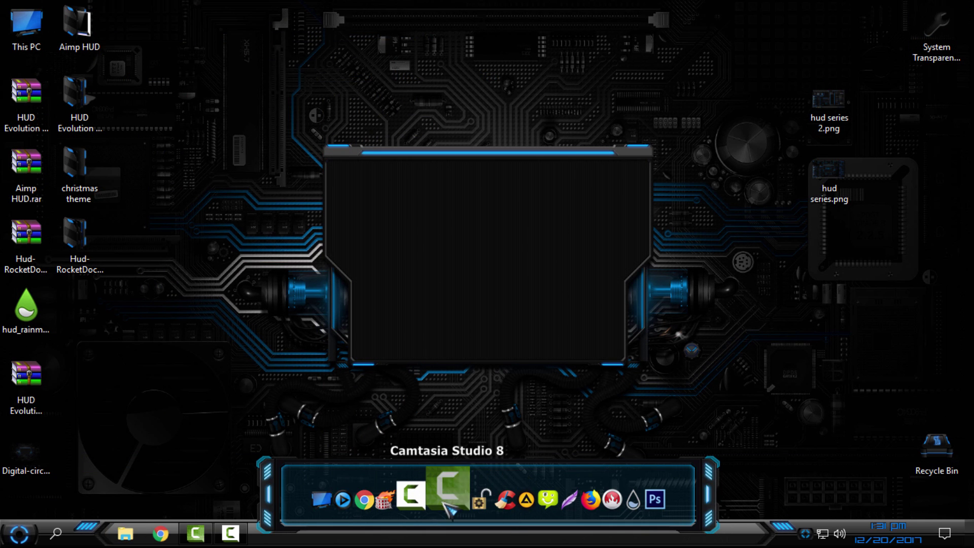
right_click(449, 487)
left_click(516, 429)
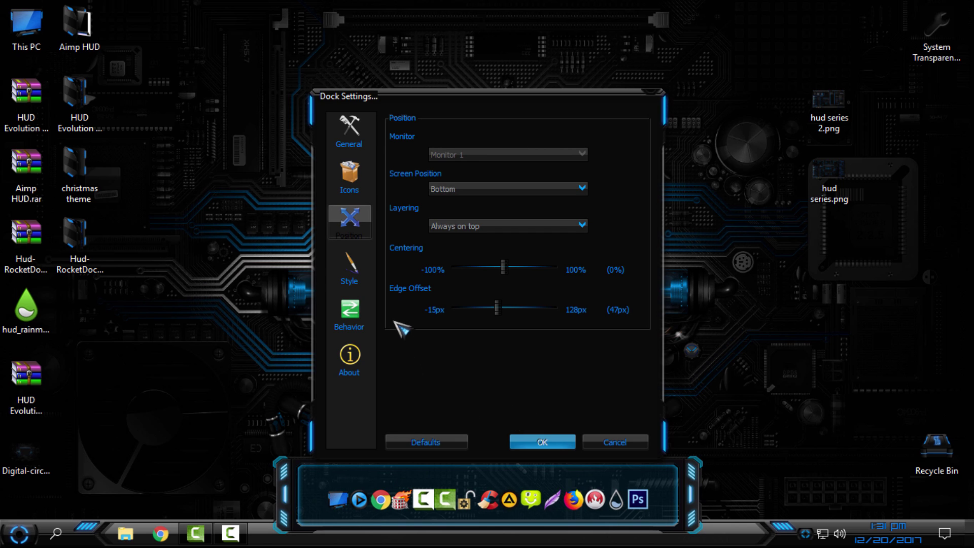
left_click(350, 266)
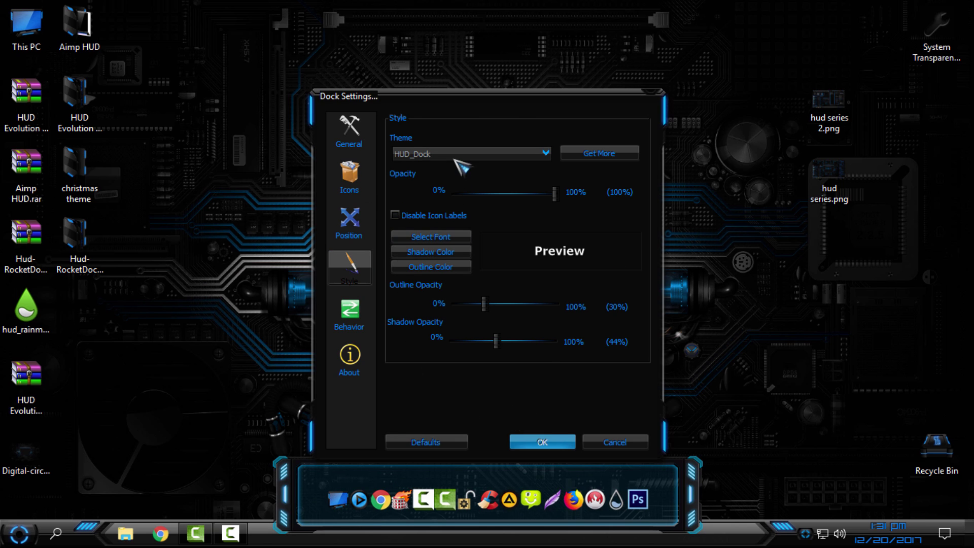
left_click(416, 155)
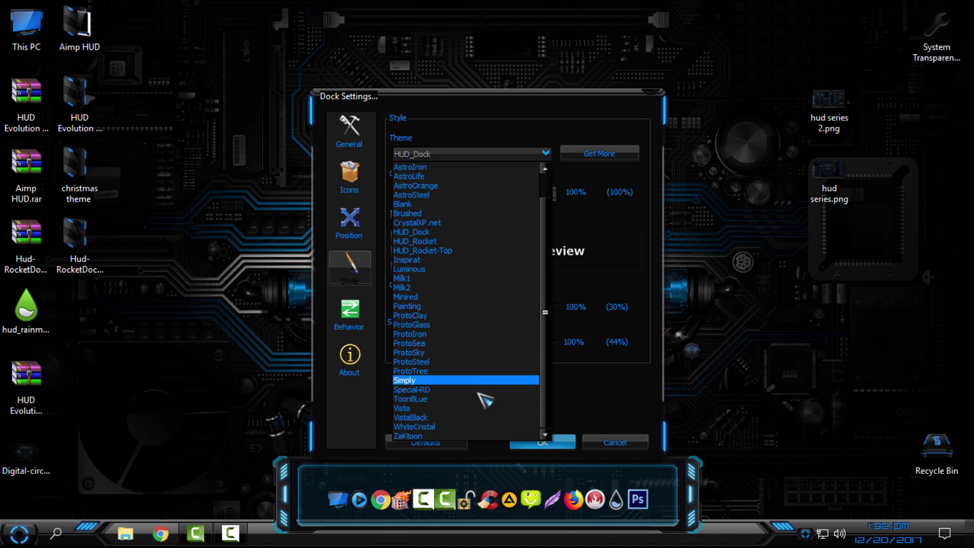
scroll(481, 425, "up", 1)
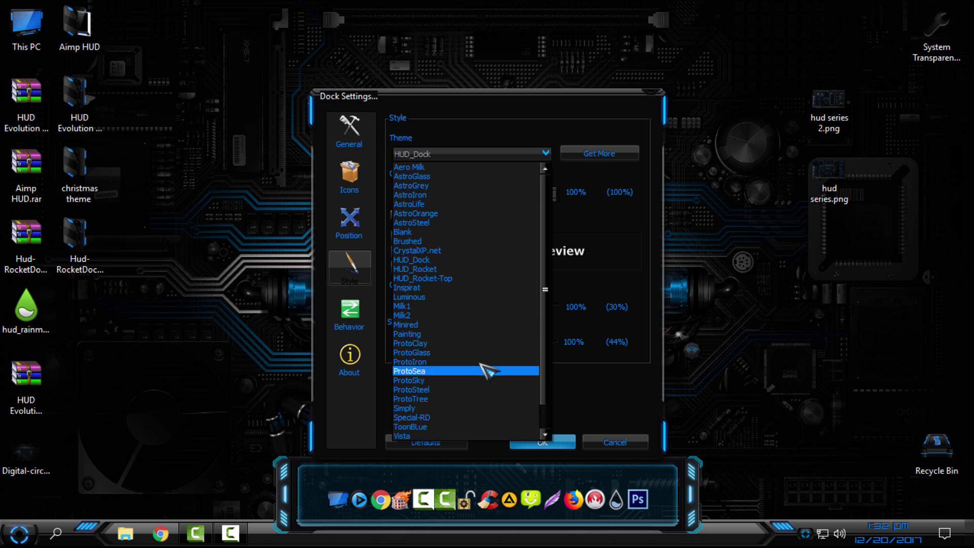
left_click(451, 269)
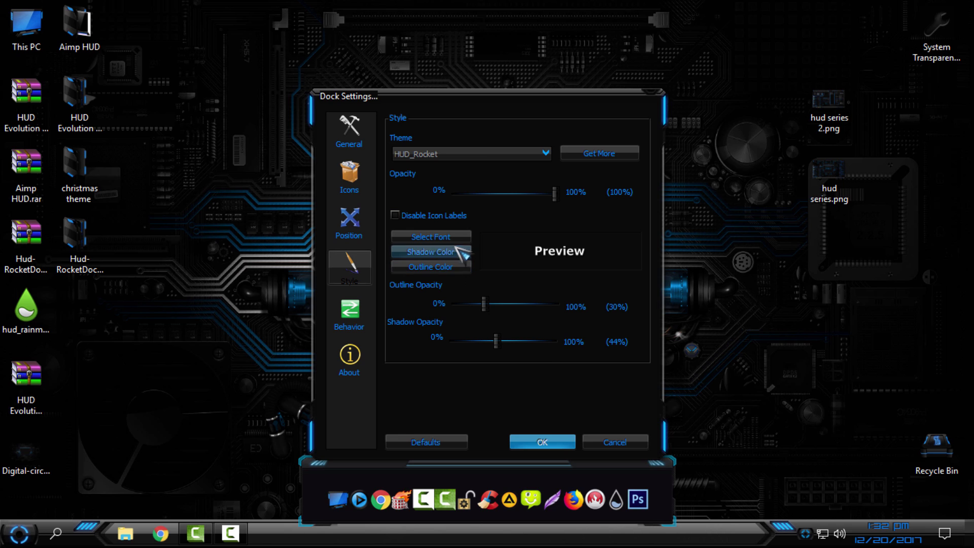
left_click(479, 154)
left_click(451, 231)
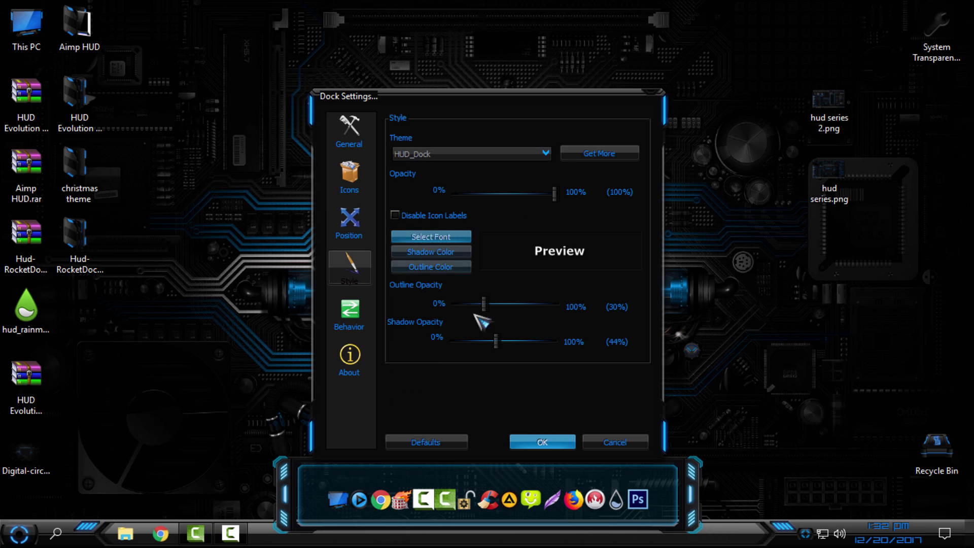
left_click(531, 443)
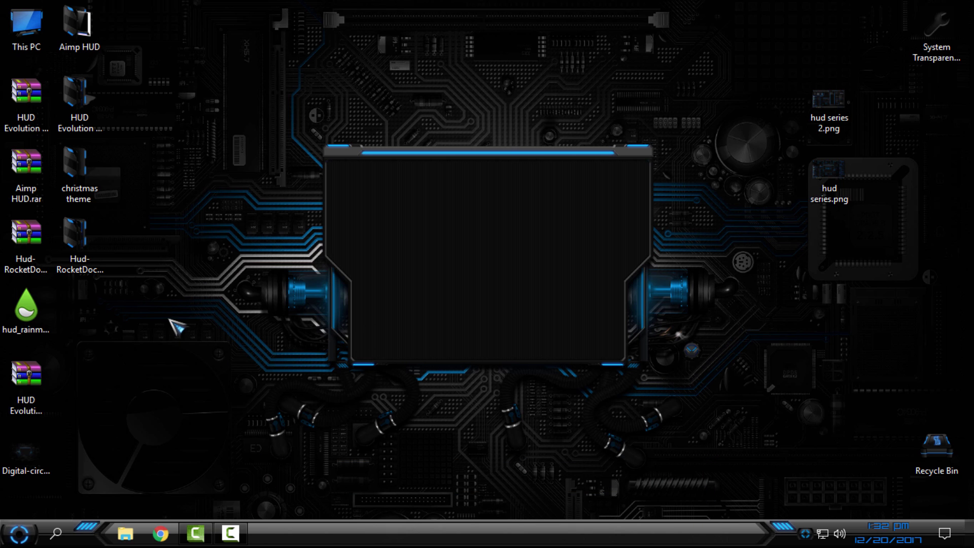
Step: Open Icon Settings for the Camtasia Recorder 8 dock item
mouse_move(533, 500)
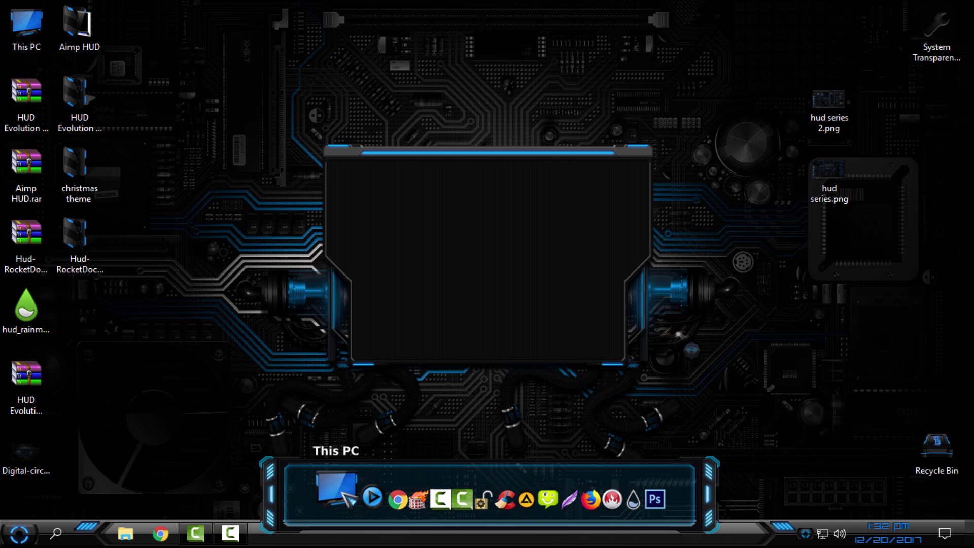
right_click(348, 500)
left_click(440, 510)
right_click(437, 505)
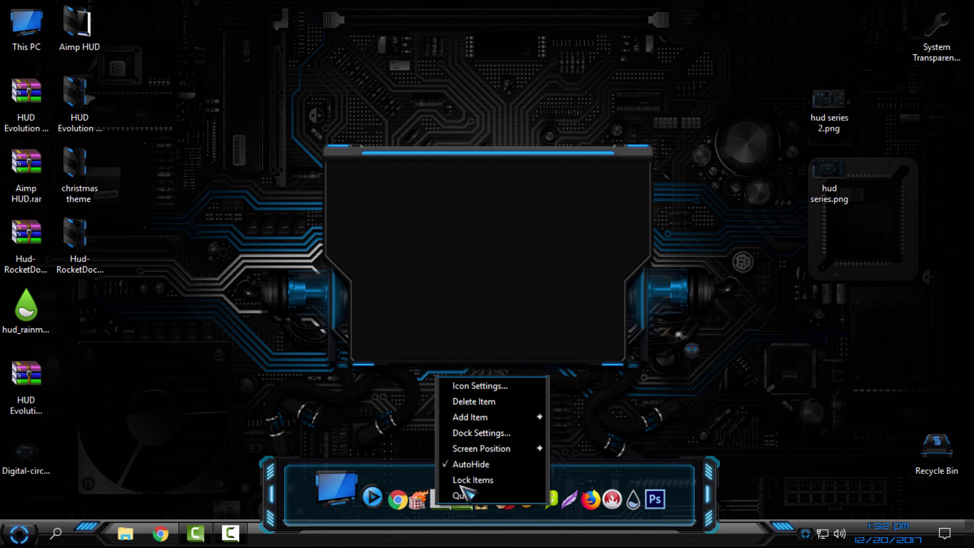
left_click(504, 388)
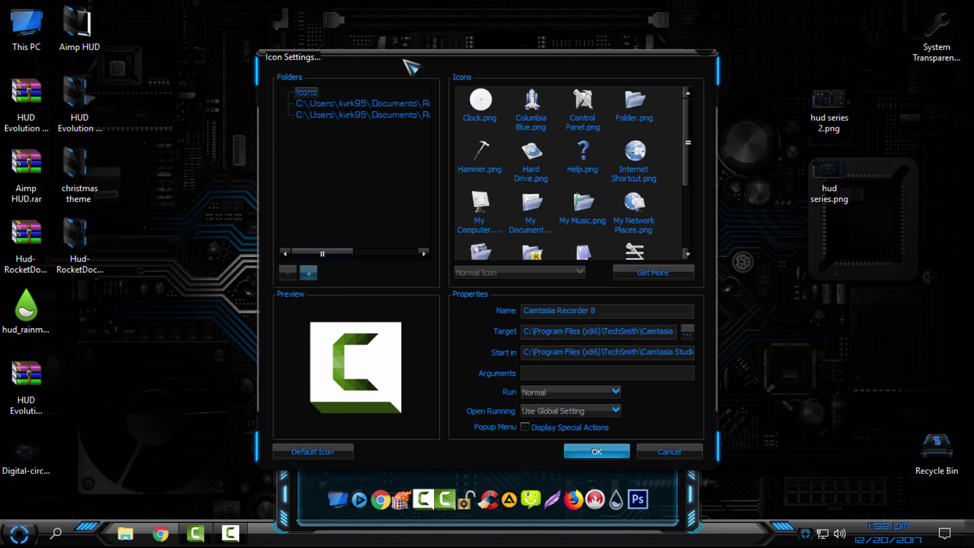
left_click_drag(408, 59, 435, 34)
Step: Add the Rocket&Icon's\HUD_DockIcons folder as a new icon source
left_click(337, 249)
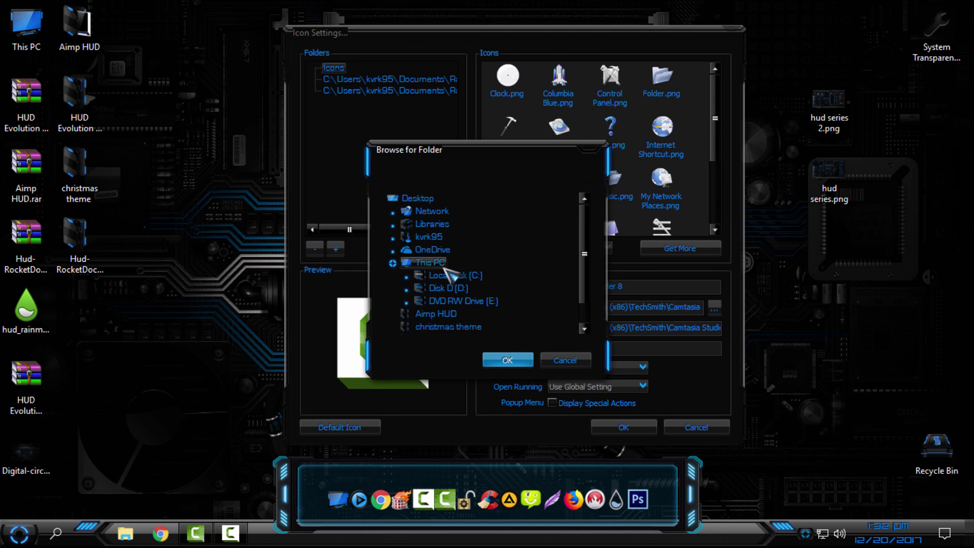
left_click(393, 264)
left_click(468, 303)
left_click(464, 314)
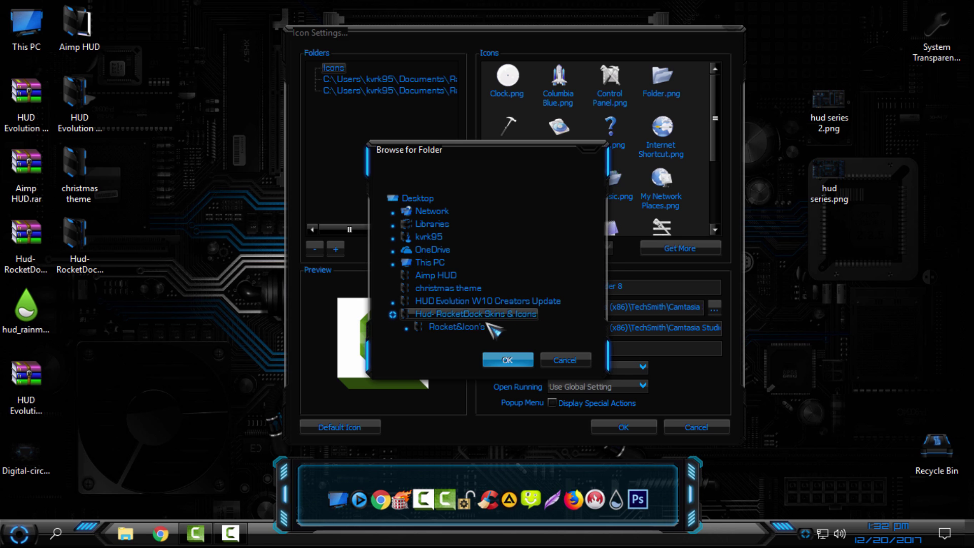
left_click(459, 327)
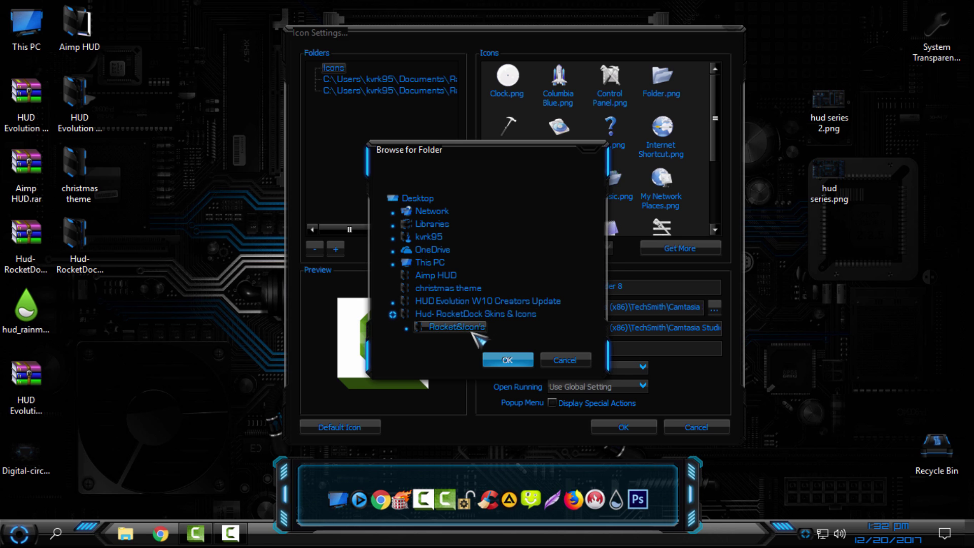
left_click(407, 329)
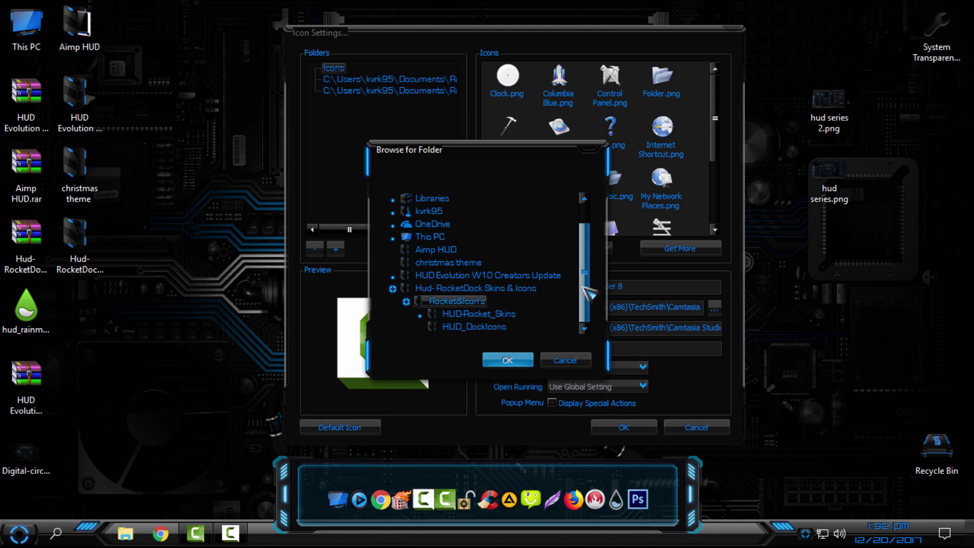
left_click(496, 316)
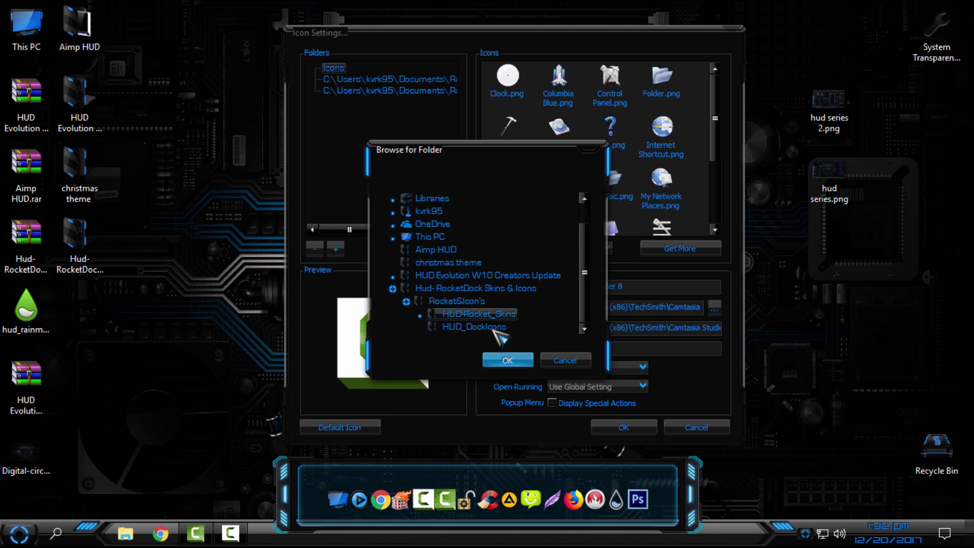
left_click(507, 360)
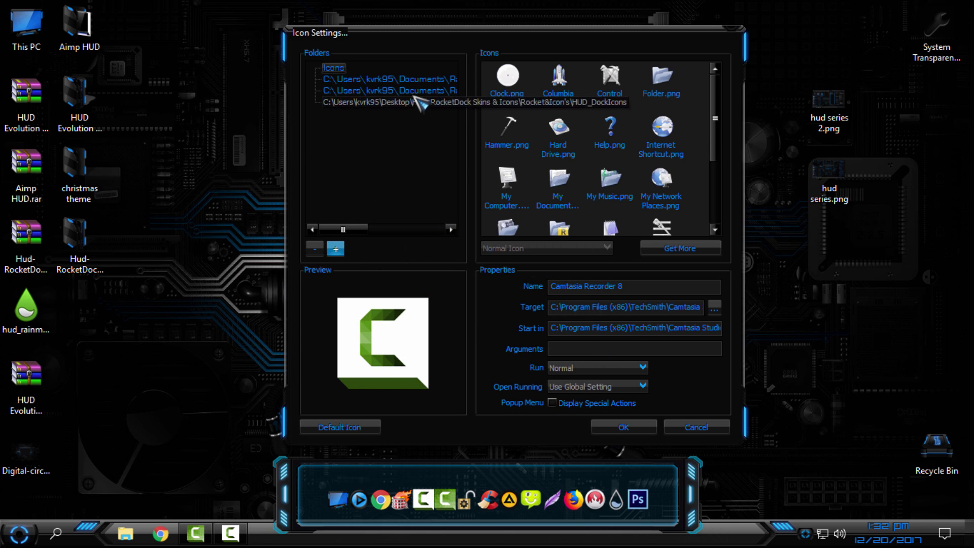
Step: Preview the avc, app, full, fs and p.net HUD icons, then cancel without saving
left_click(422, 103)
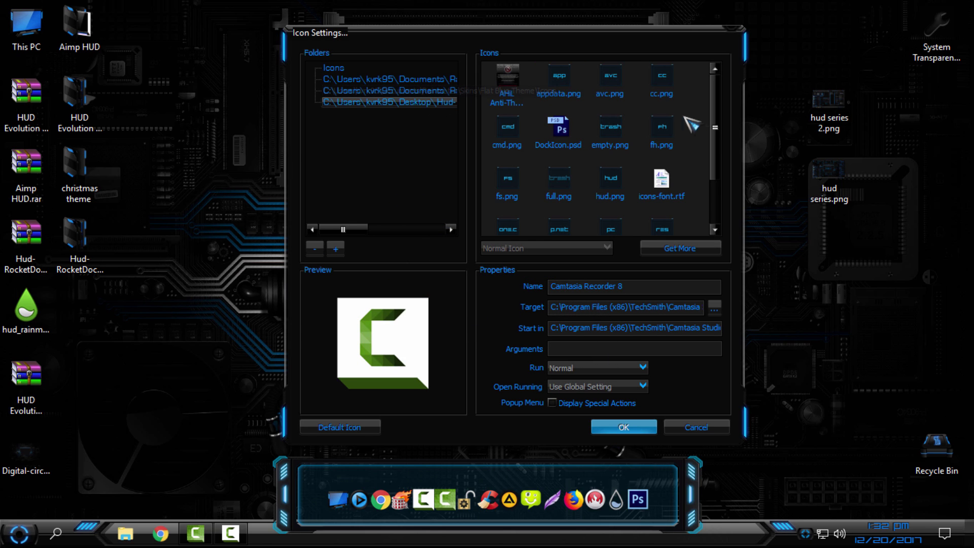
scroll(692, 125, "down", 2)
scroll(717, 133, "up", 2)
left_click(612, 91)
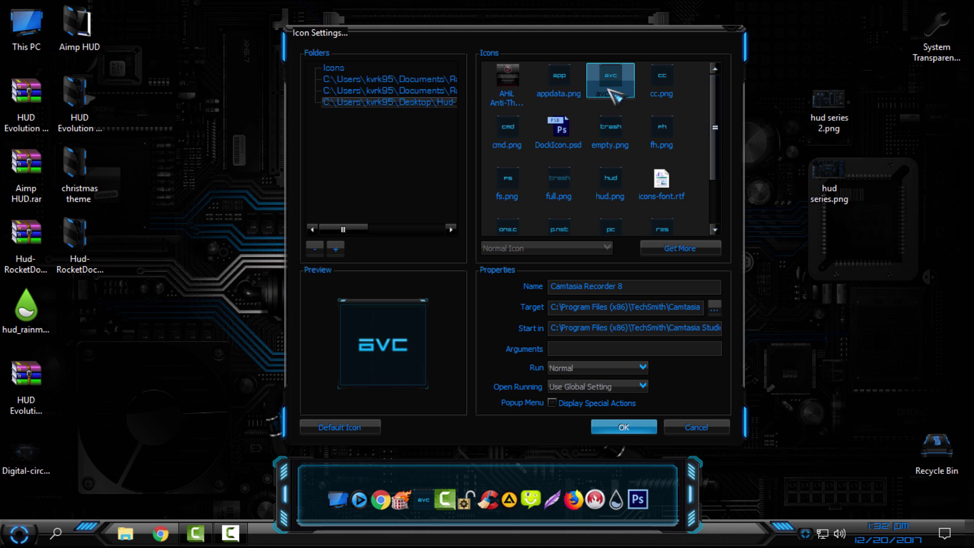
left_click(560, 92)
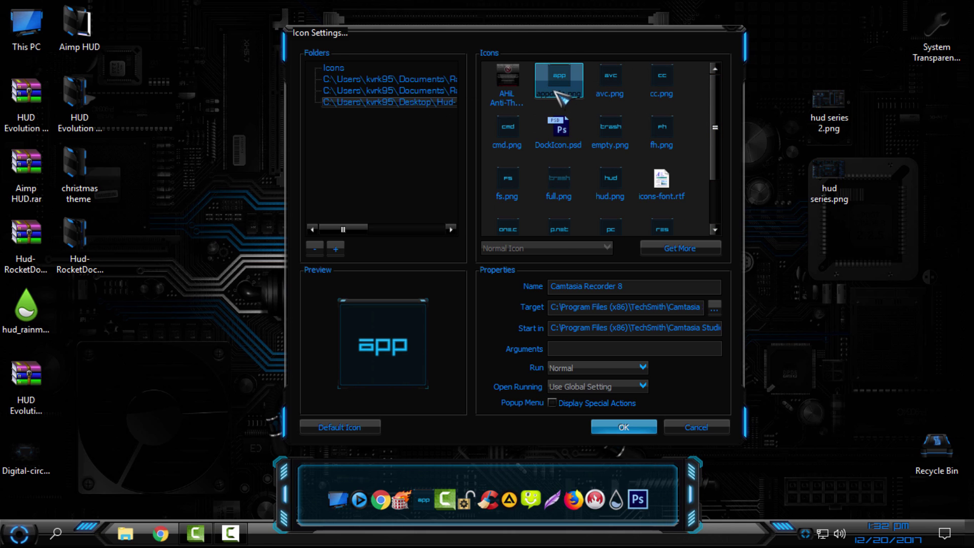
left_click(563, 188)
left_click(512, 187)
left_click(561, 230)
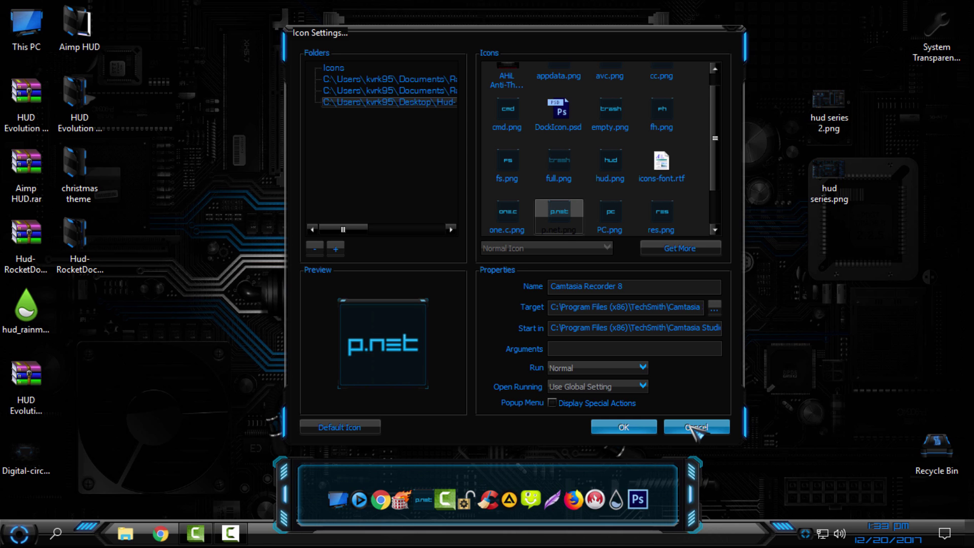
left_click(696, 428)
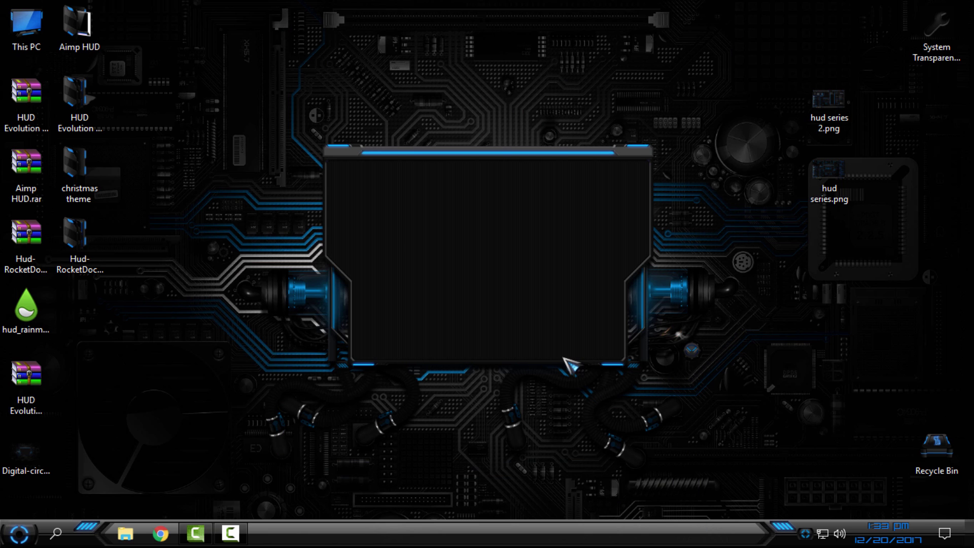
Step: Select the hud_rainmeter .rmskin package icon on the desktop
left_click(44, 310)
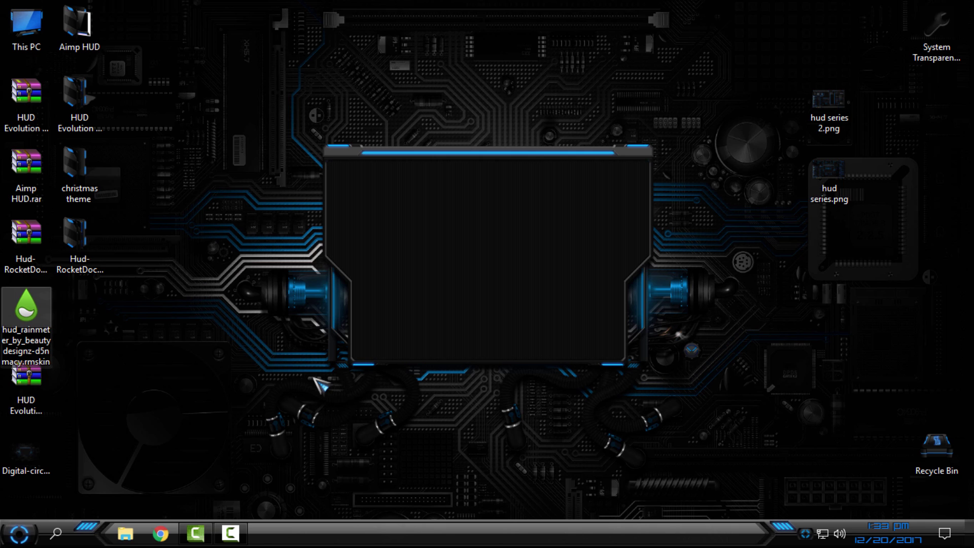
left_click(35, 323)
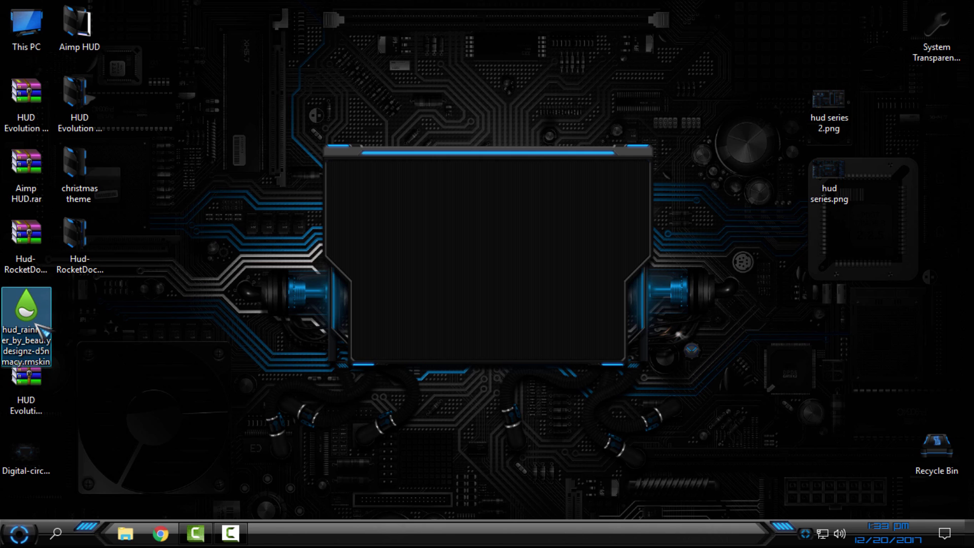
Step: Install the HUD Rainmeter package and unload its Network widget
left_click(520, 365)
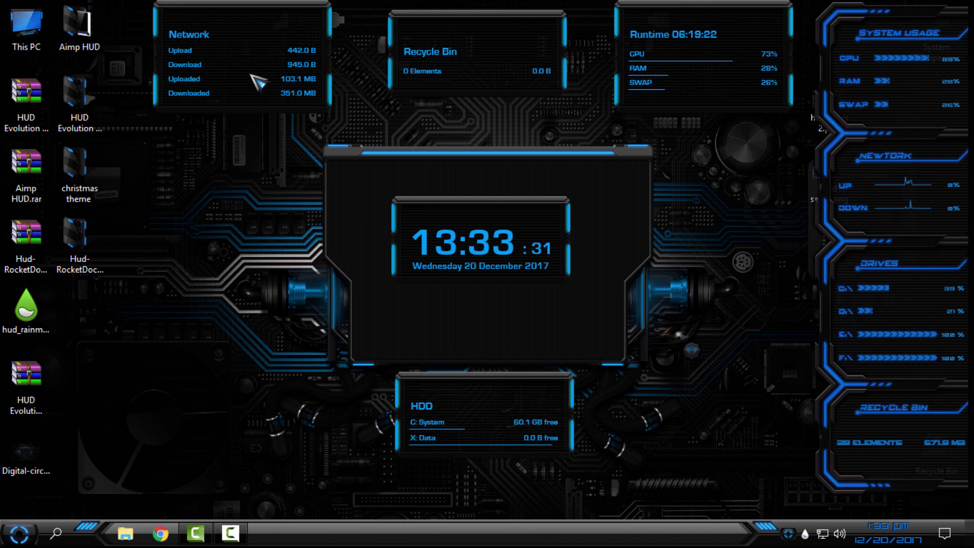
right_click(310, 65)
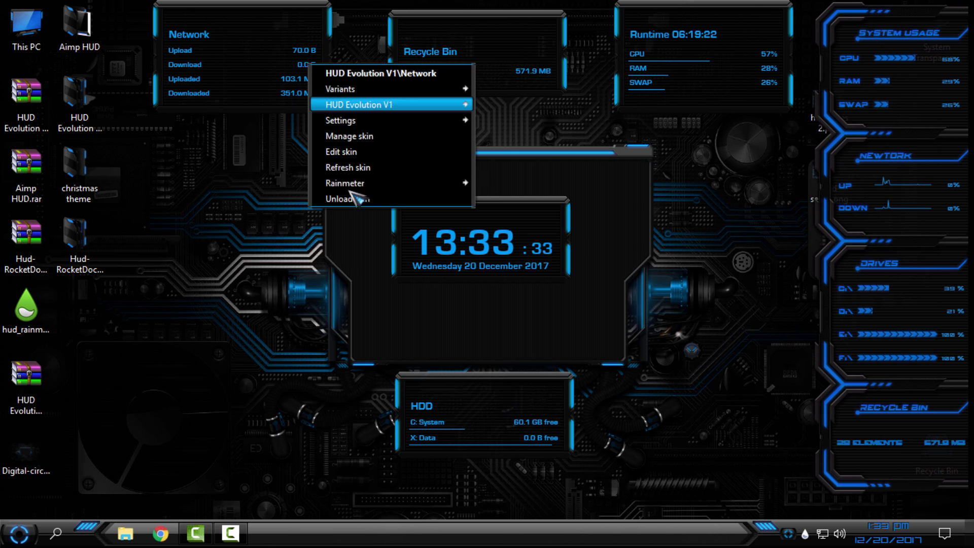
left_click(350, 198)
right_click(453, 64)
Step: Unload the Recycle Bin, Runtime and HUD Rainmeter Blue panel widgets
left_click(500, 199)
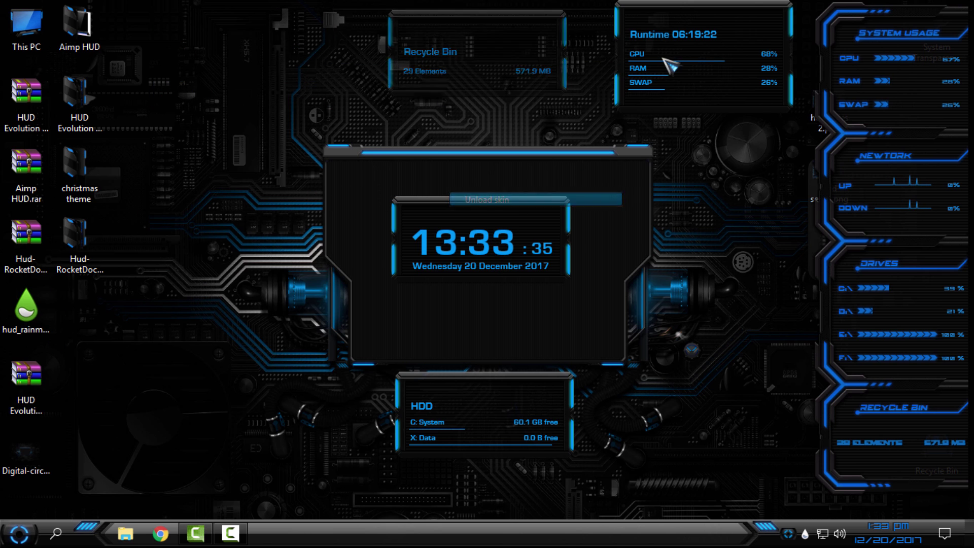
right_click(668, 57)
left_click(731, 191)
right_click(863, 133)
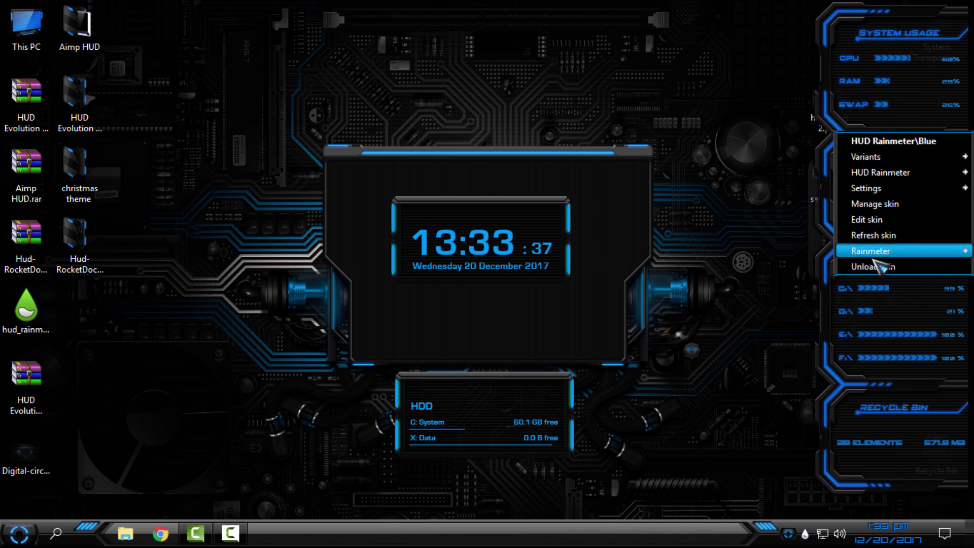
left_click(874, 267)
Step: Unload the clock, HDD and System Usage widgets
right_click(569, 265)
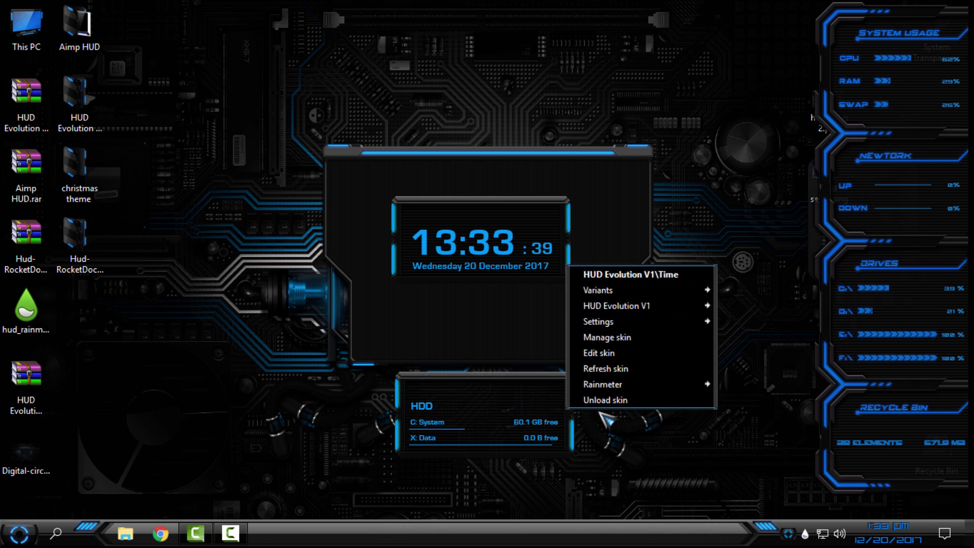
key("Escape")
right_click(569, 287)
right_click(545, 243)
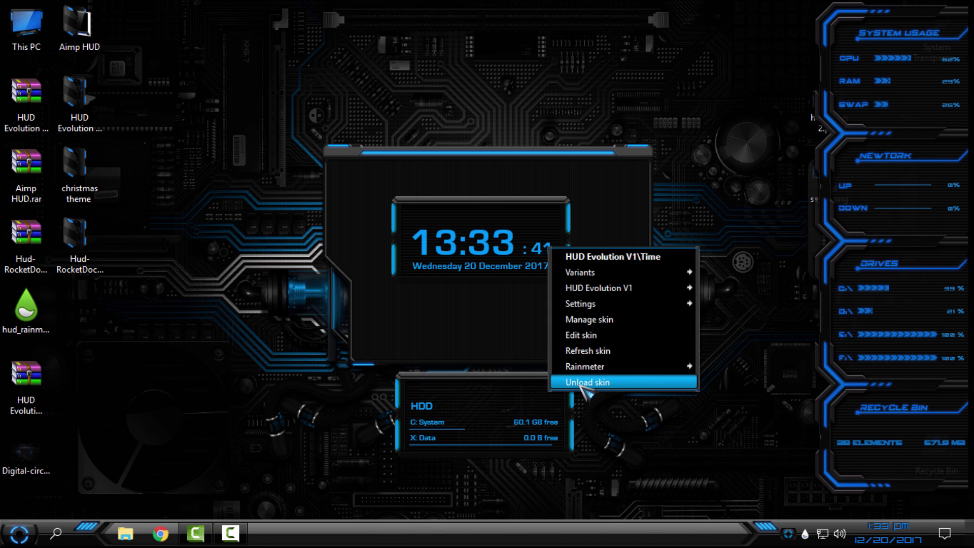
left_click(558, 398)
right_click(558, 401)
left_click(609, 387)
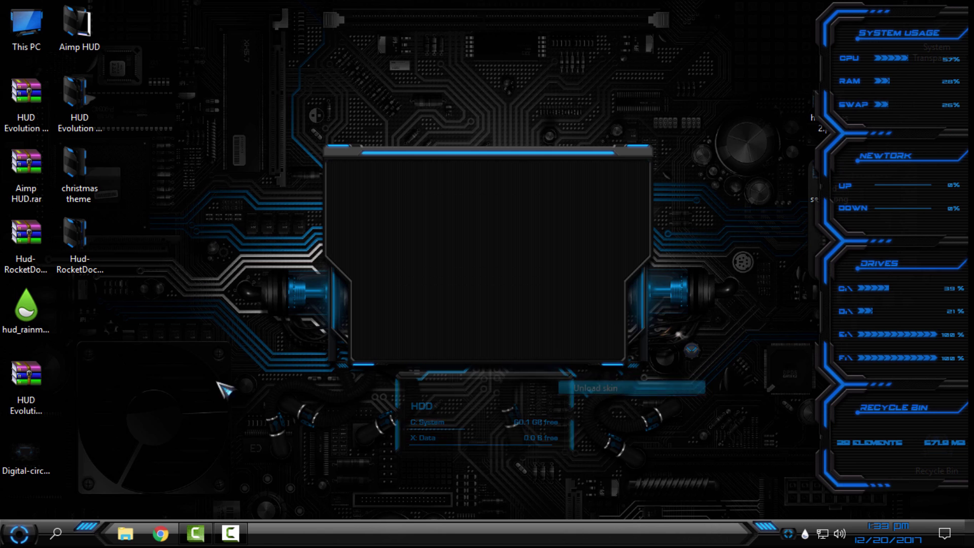
left_click(26, 310)
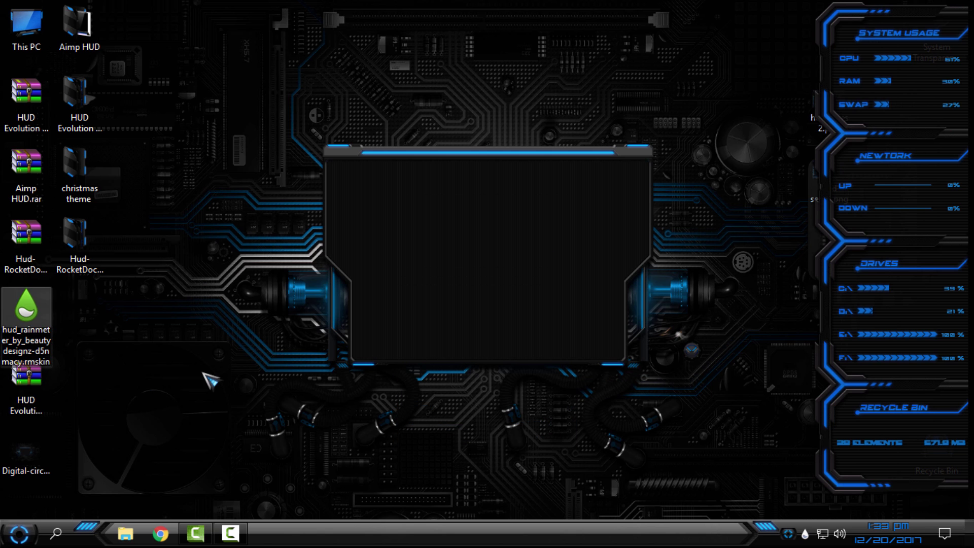
right_click(841, 60)
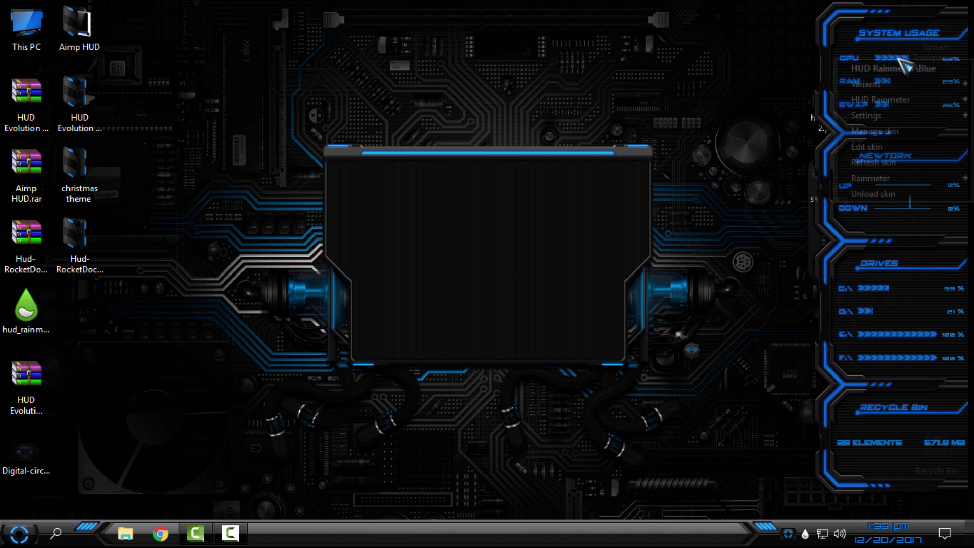
left_click(912, 191)
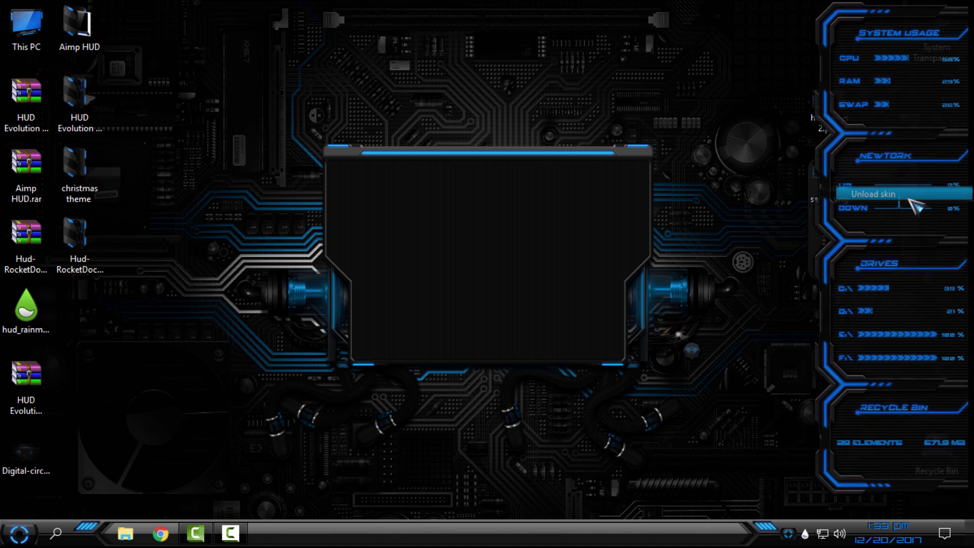
Step: Load HUD Rainmeter\Blue\BG.ini from the Rainmeter skin manager, then close the manager
left_click(805, 533)
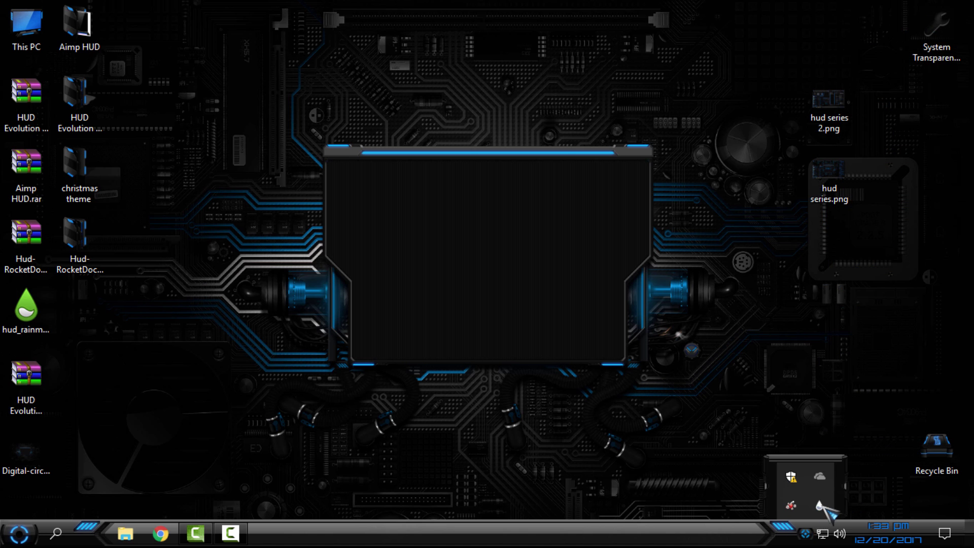
right_click(820, 506)
left_click(876, 355)
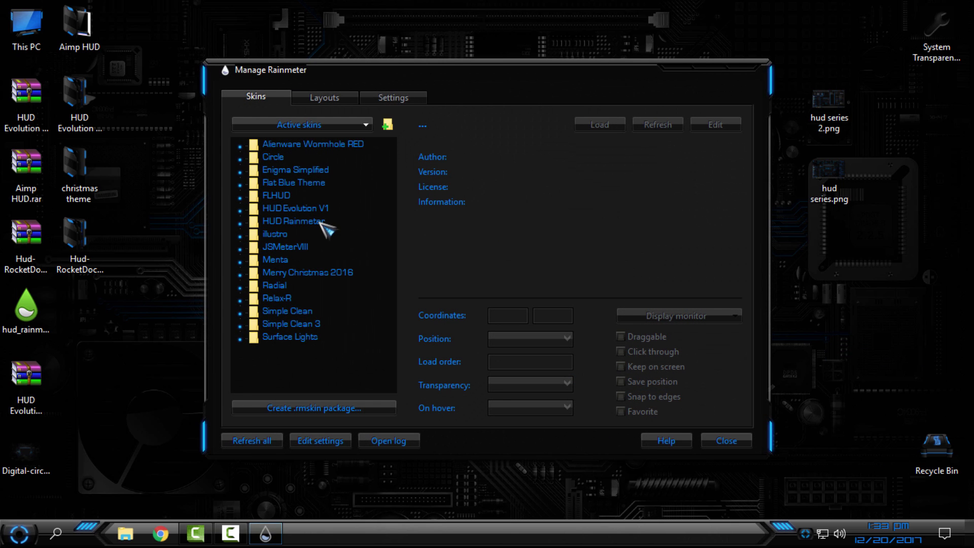
left_click(240, 224)
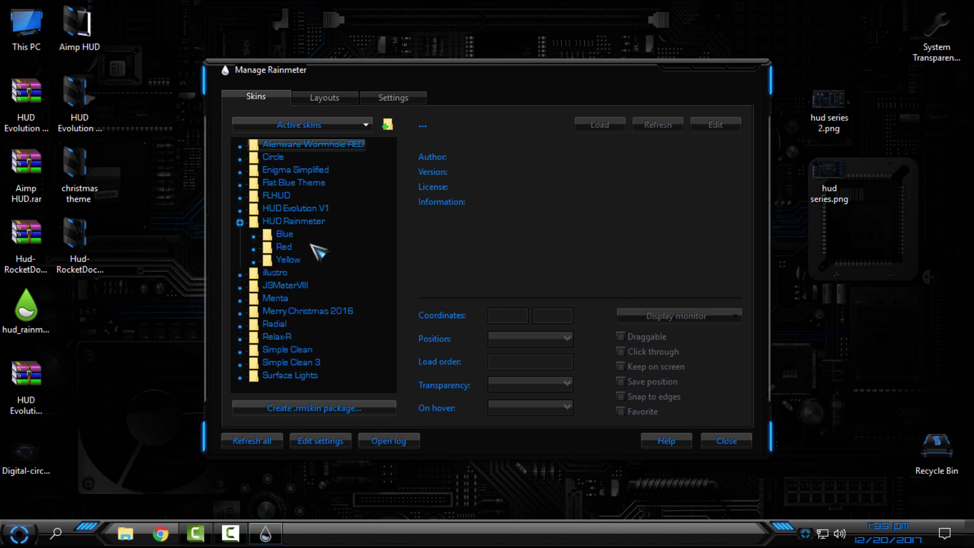
left_click(287, 259)
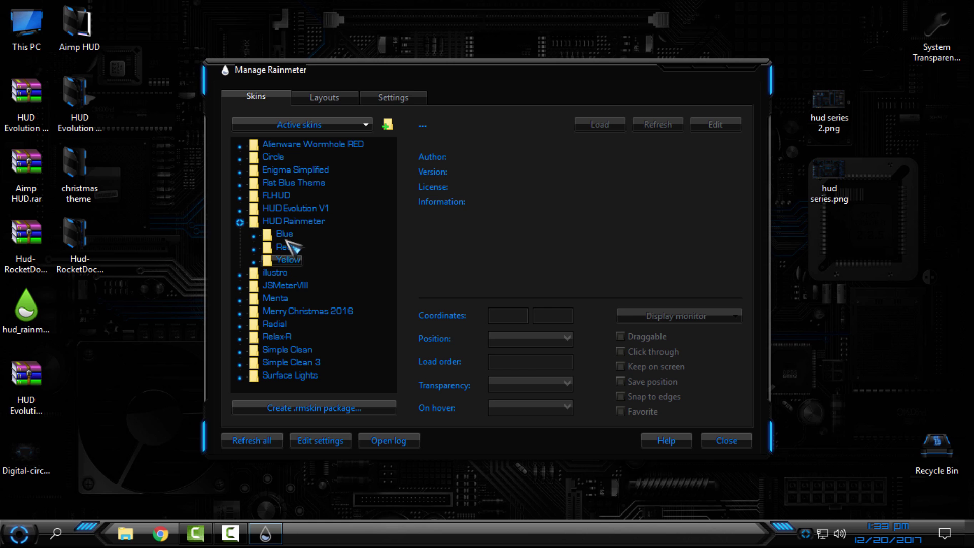
left_click(264, 233)
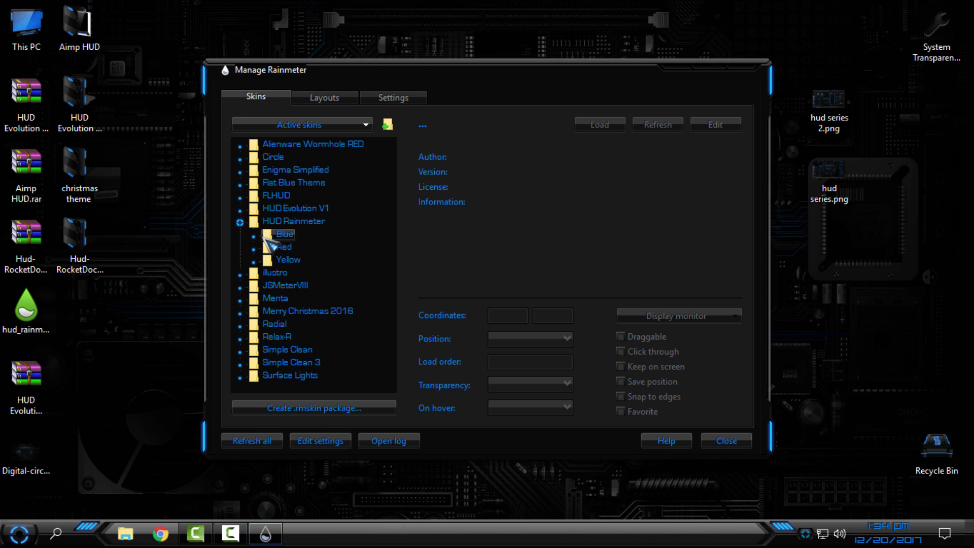
left_click(252, 236)
right_click(285, 249)
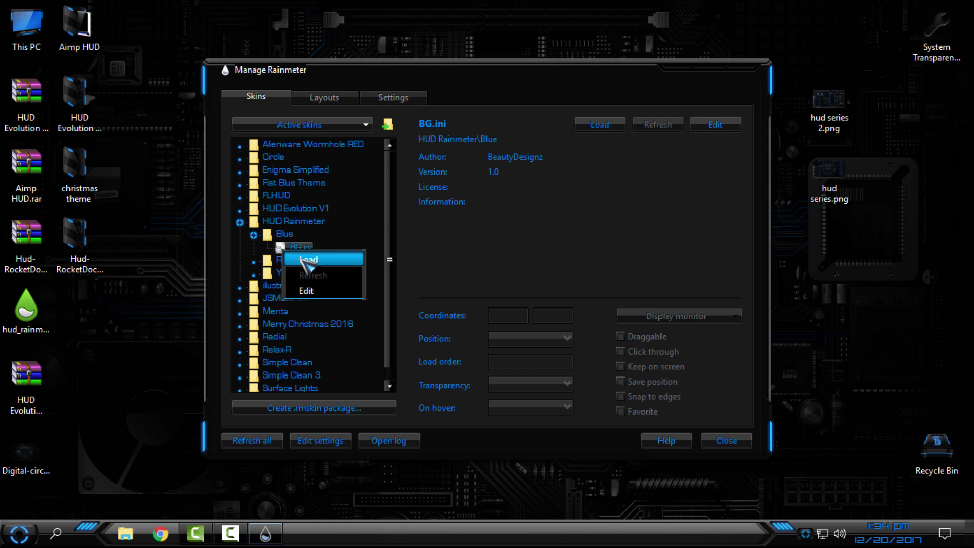
left_click(308, 260)
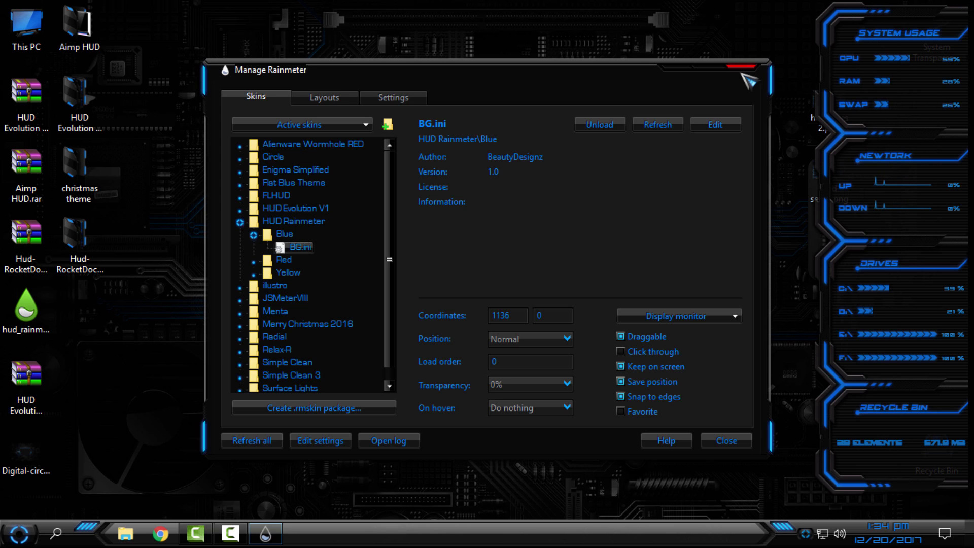
left_click(742, 74)
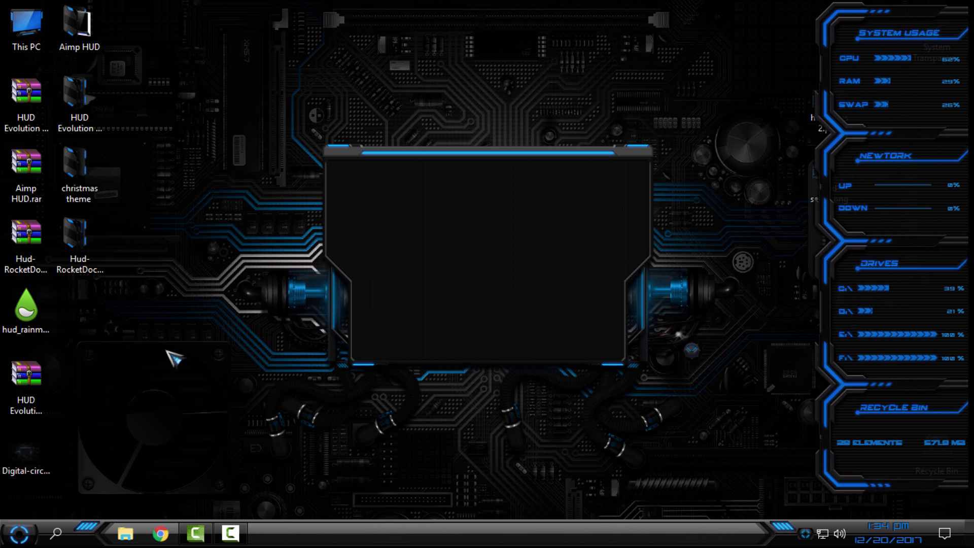
Step: Extract HUD Evolution V1.rar into a HUD Evolution V1 folder and open it
left_click(50, 389)
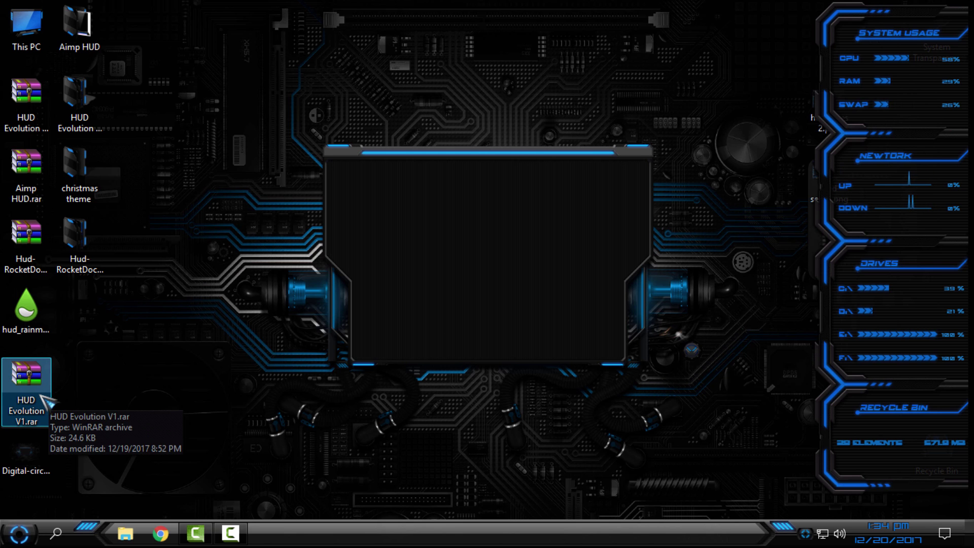
right_click(44, 401)
left_click(148, 179)
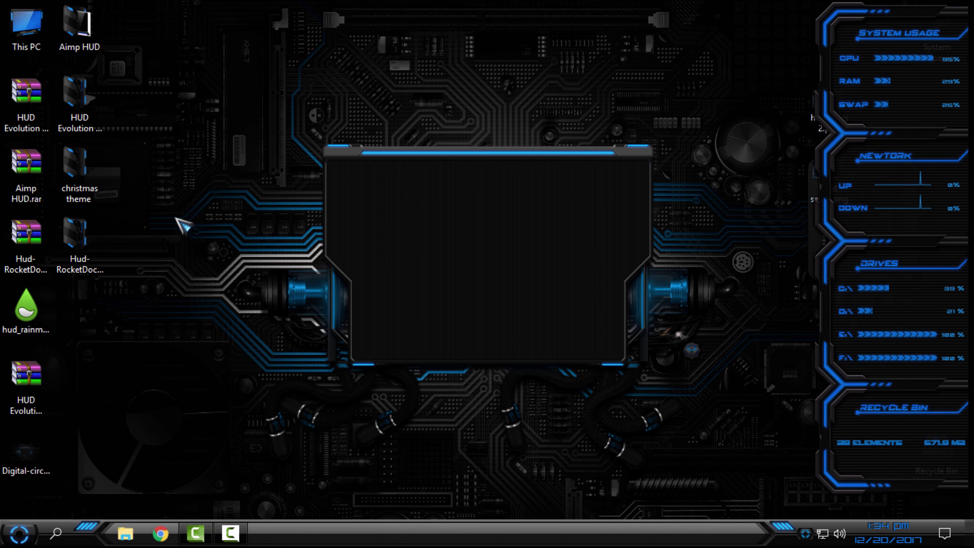
double_click(81, 314)
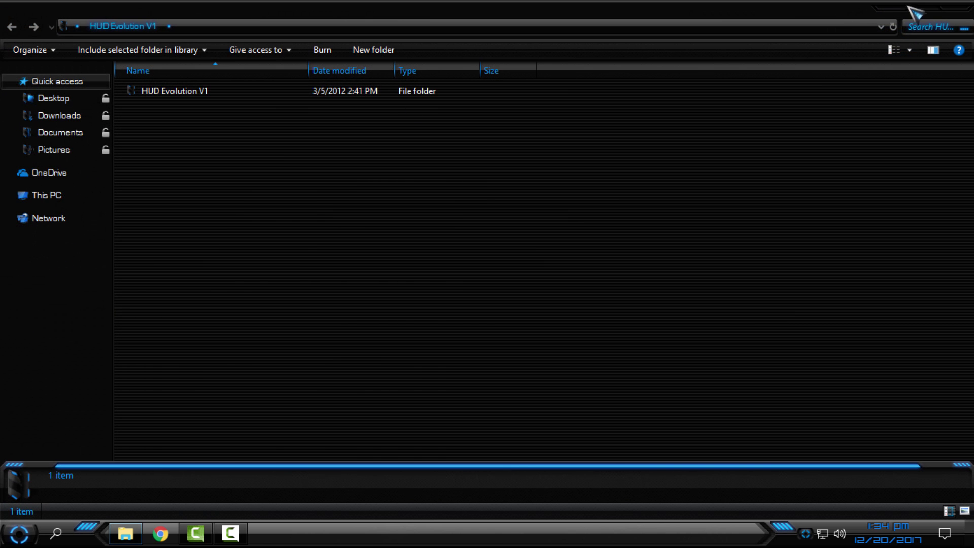
left_click(957, 8)
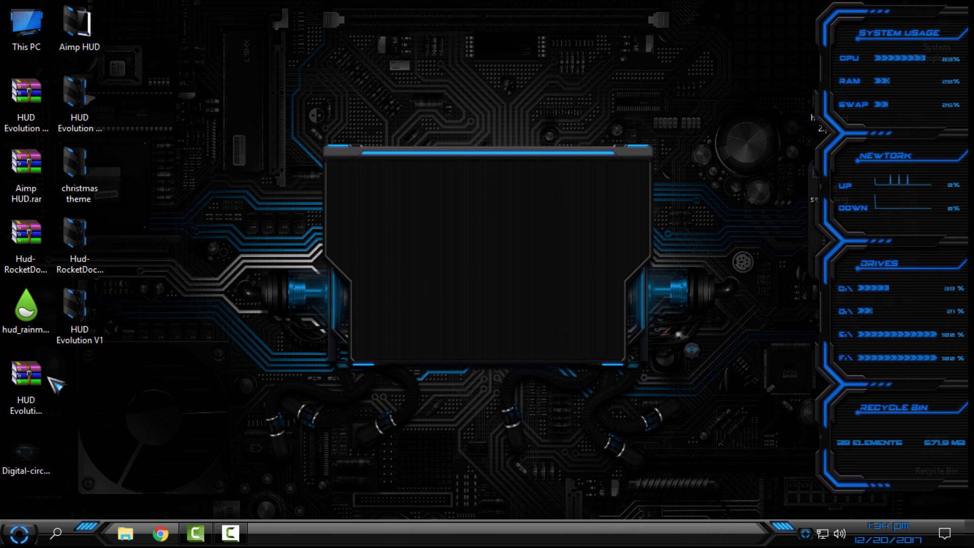
double_click(81, 330)
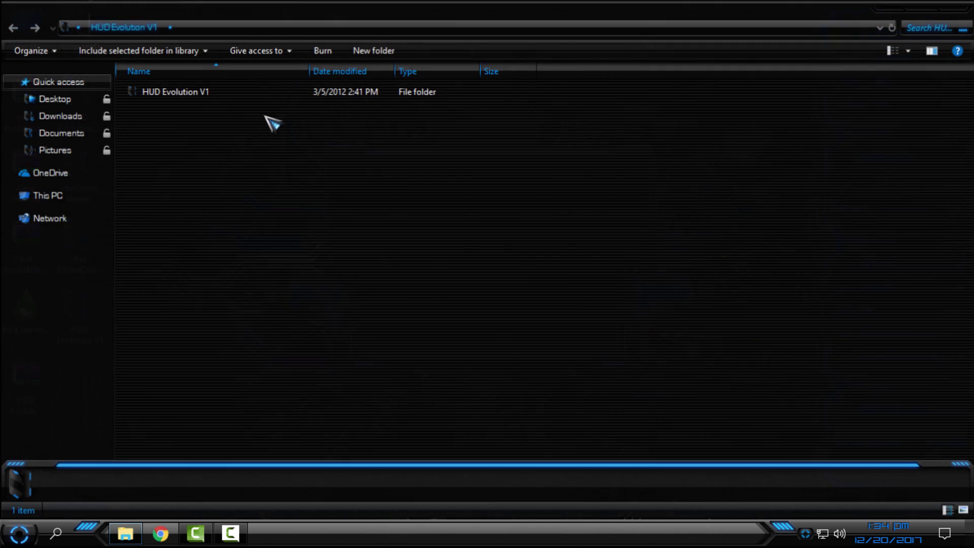
double_click(183, 93)
left_click(12, 27)
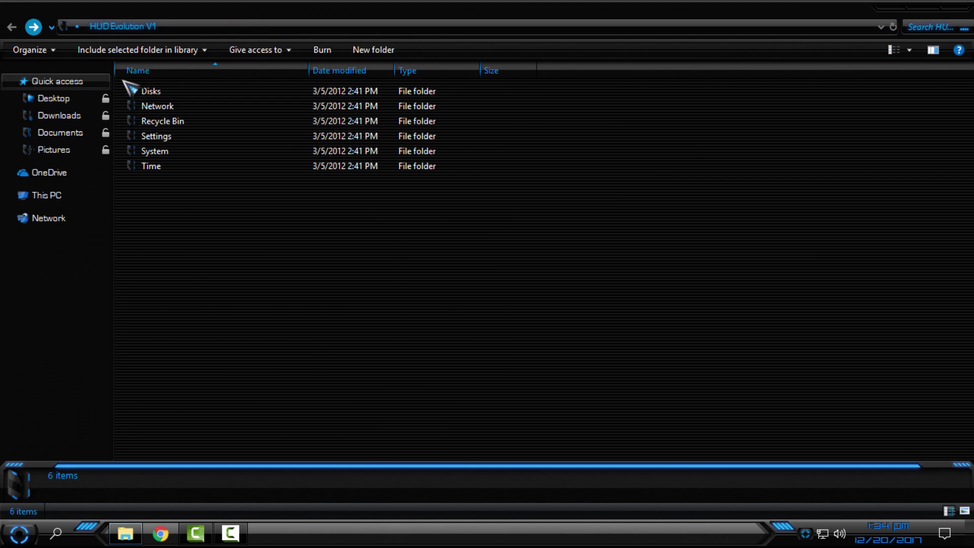
Step: Paste the HUD Evolution V1 folder into Documents\Rainmeter\Skins, replacing same-named files, then show the desktop
right_click(165, 94)
left_click(246, 387)
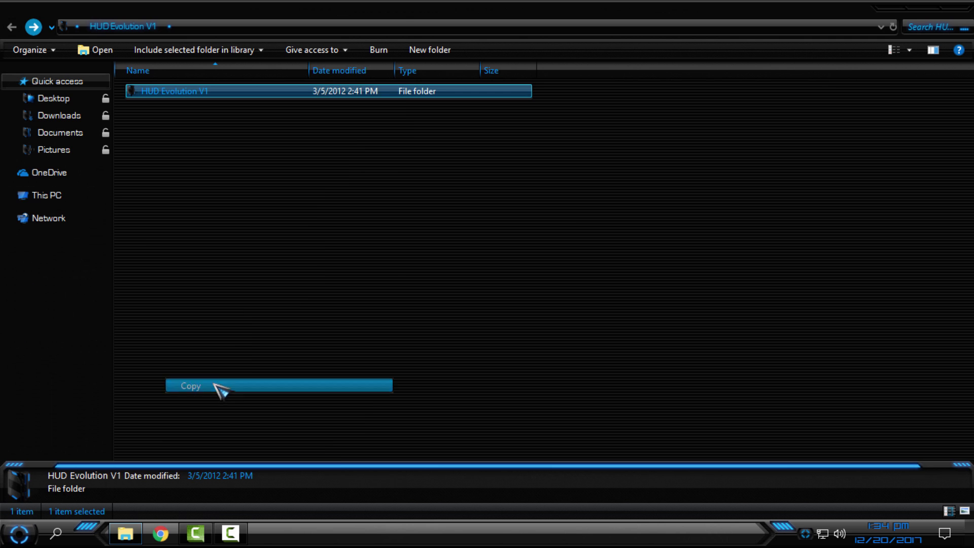
left_click(83, 134)
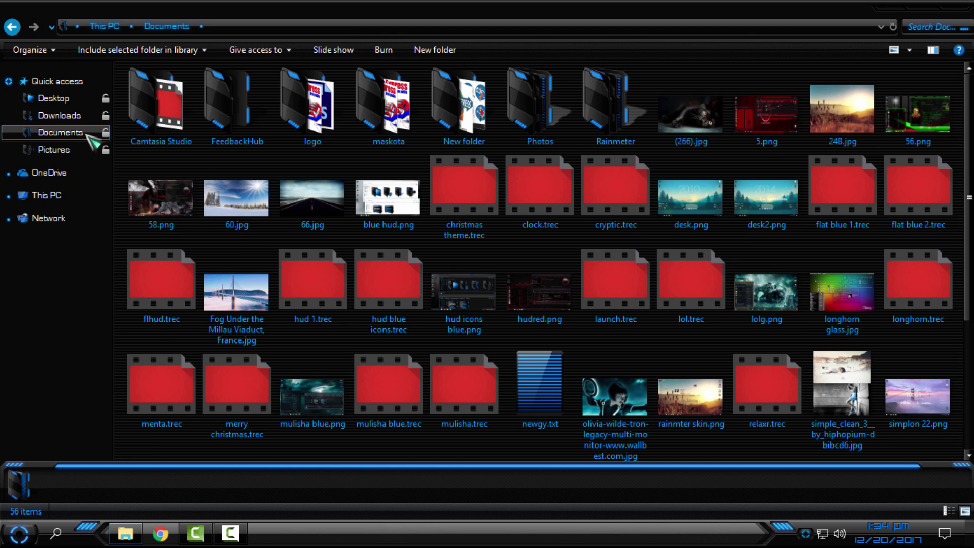
left_click(615, 137)
double_click(615, 137)
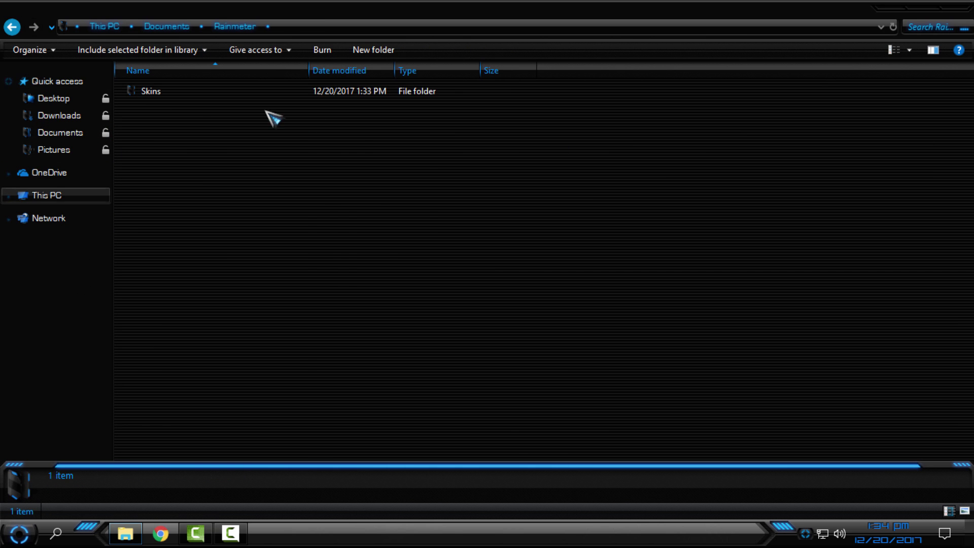
double_click(181, 96)
right_click(297, 388)
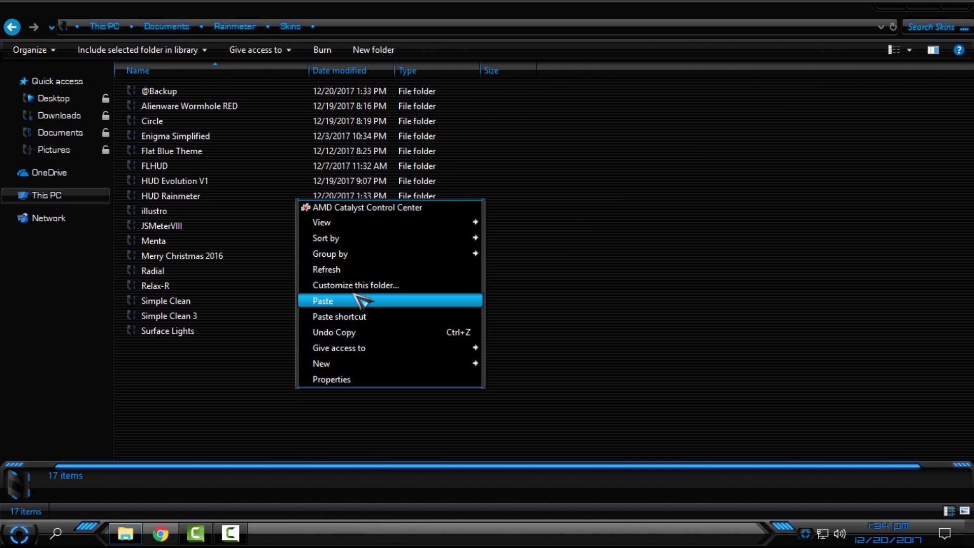
left_click(363, 301)
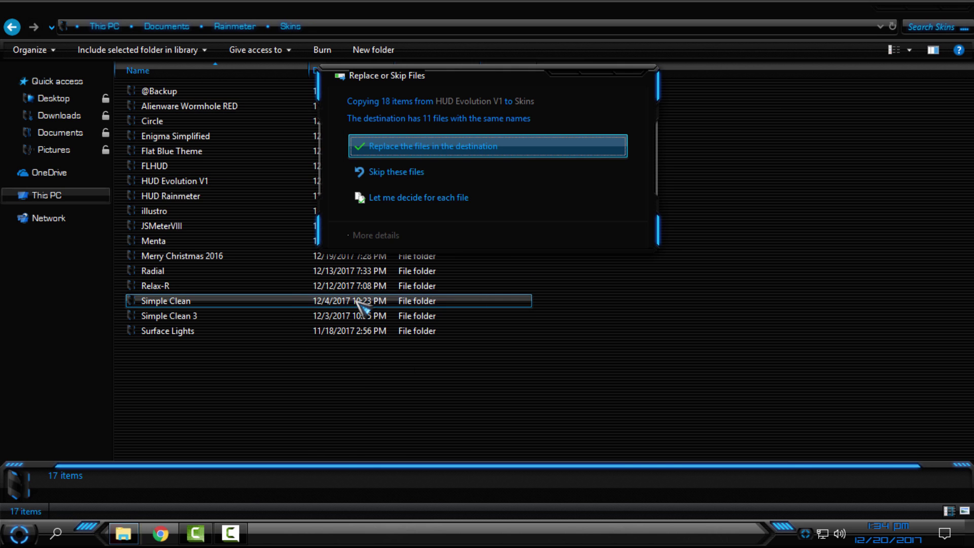
key("Return")
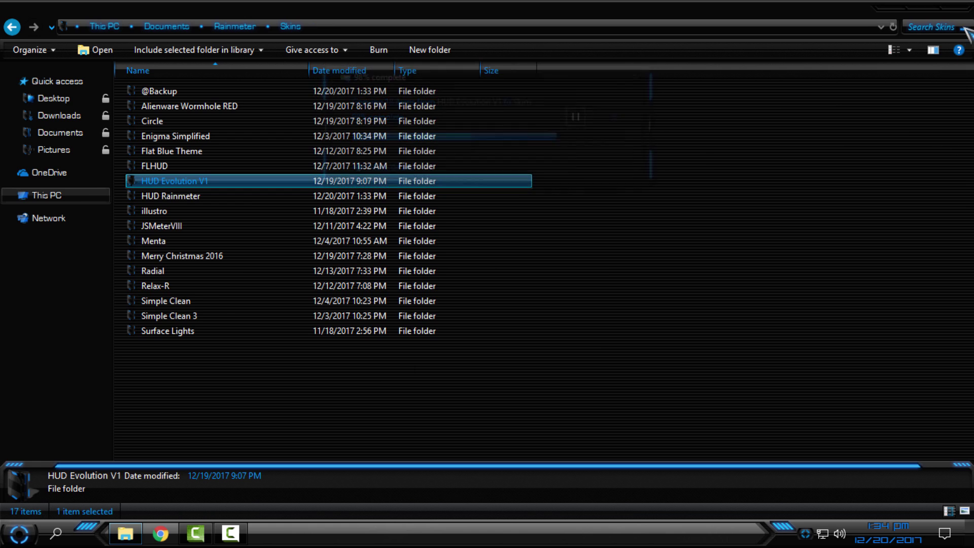
key("super+d")
Step: Open the Rainmeter skin manager and load HUD Evolution V1's 2 Disks.ini widget
left_click(806, 535)
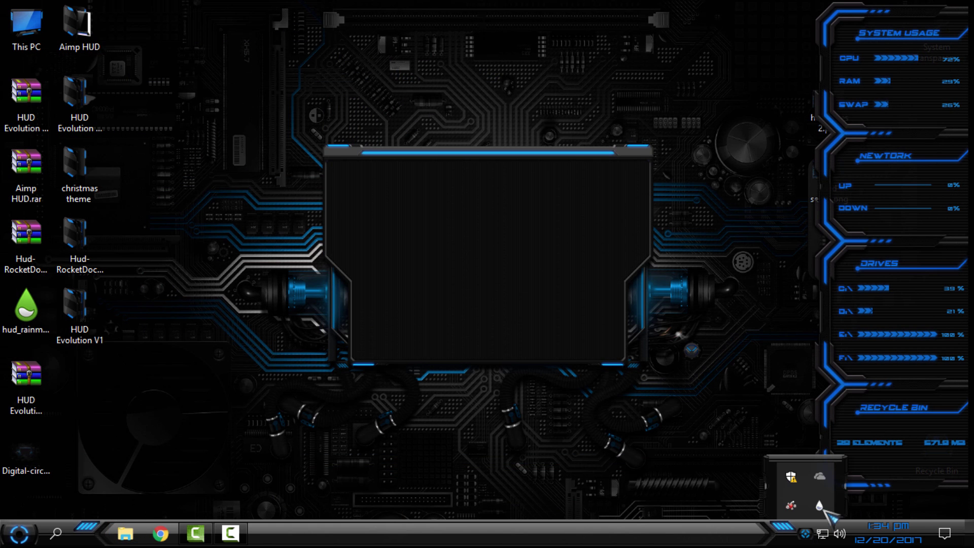
right_click(825, 505)
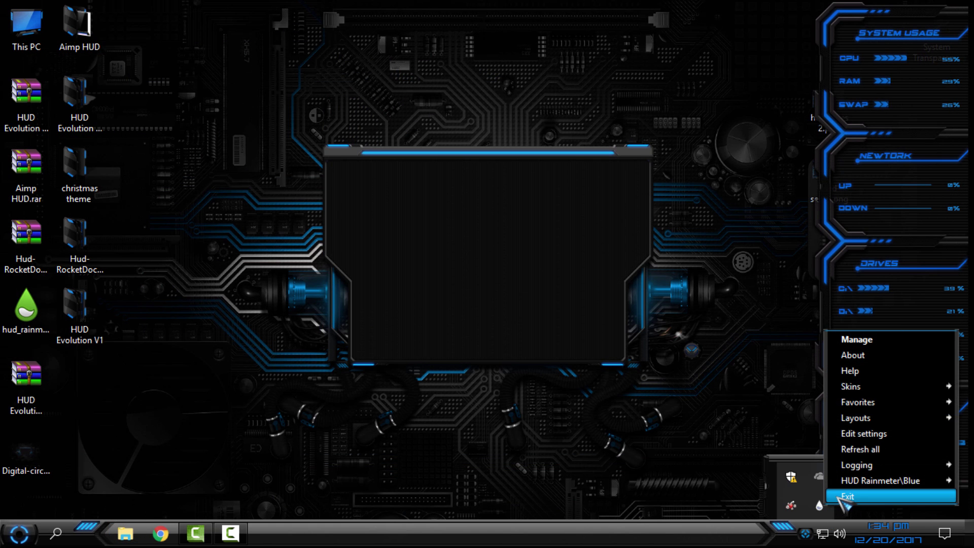
left_click(868, 340)
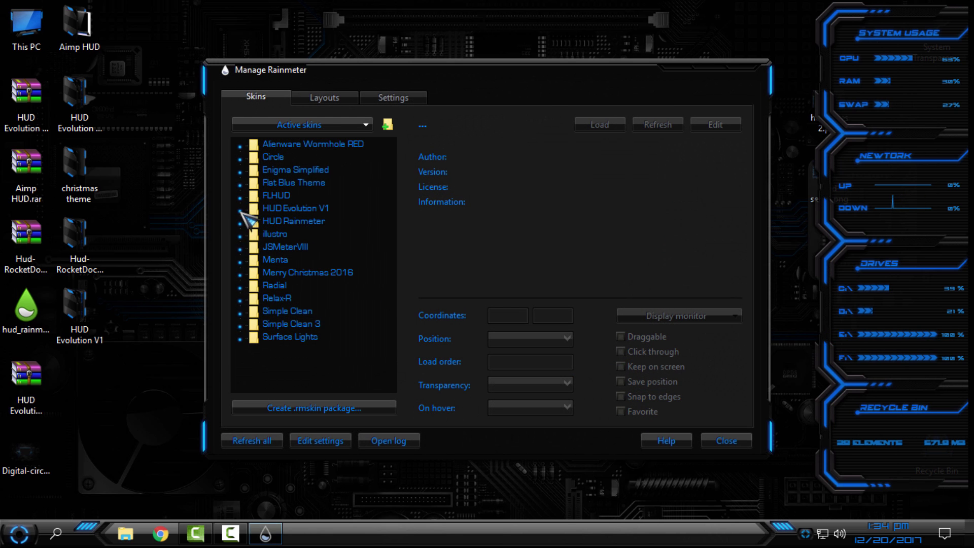
left_click(240, 211)
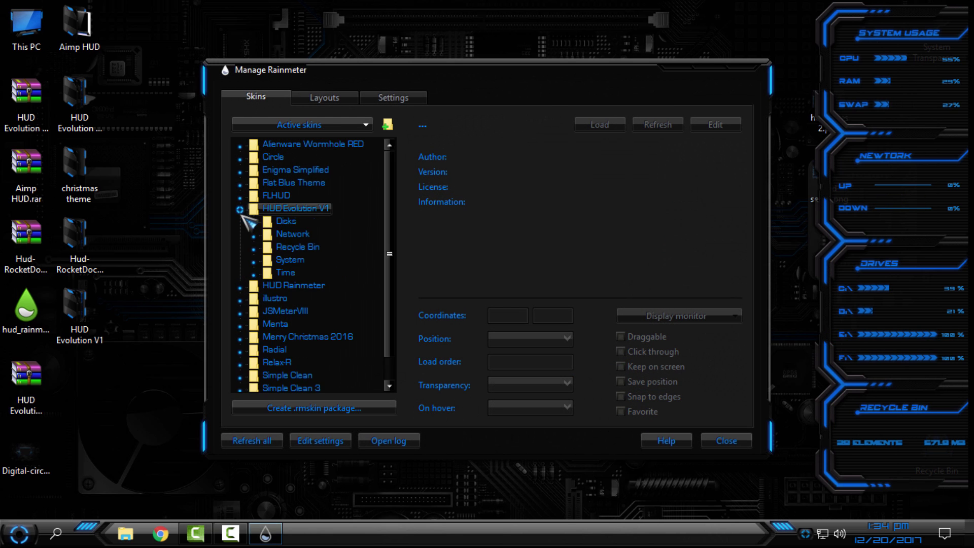
left_click(254, 222)
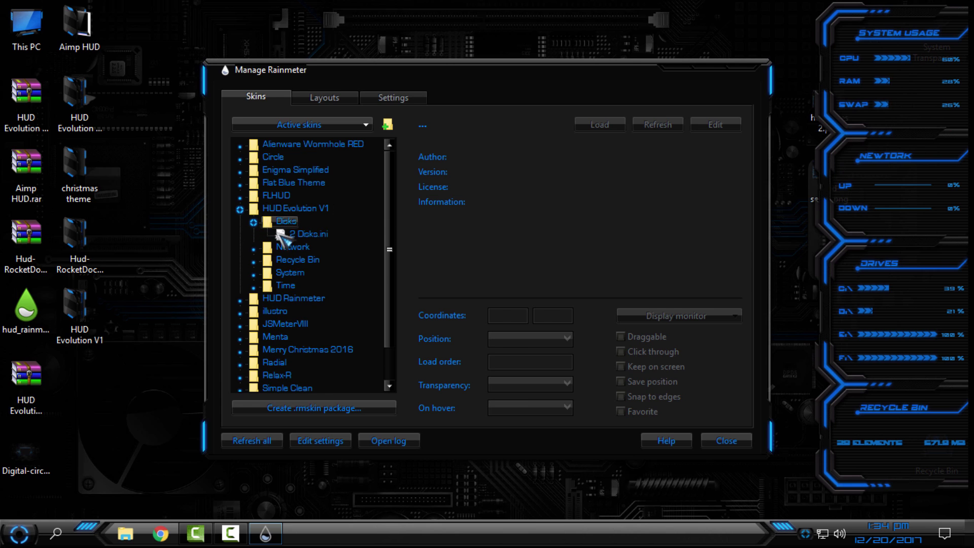
right_click(281, 235)
left_click(310, 255)
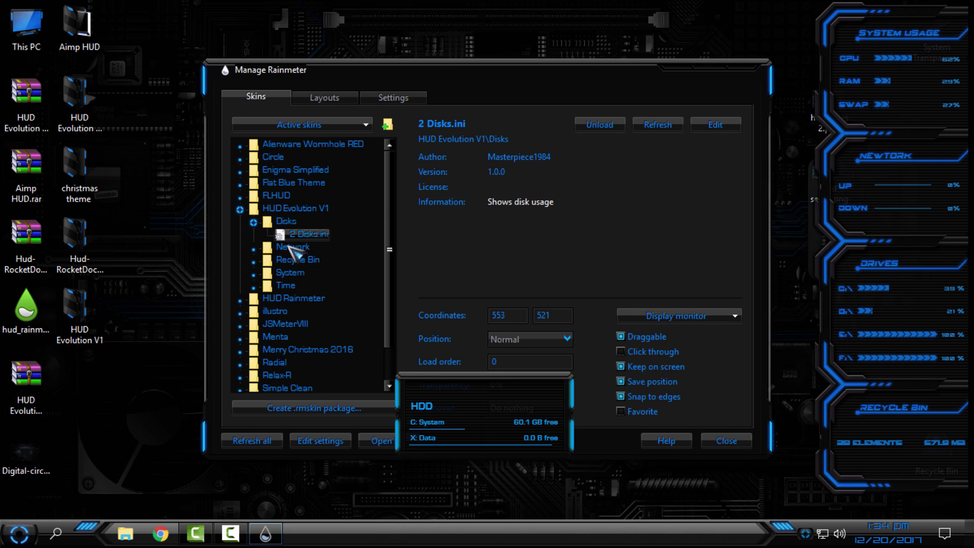
Step: Load the Network.ini and Recycle Bin.ini widgets
left_click(254, 222)
left_click(254, 235)
right_click(307, 247)
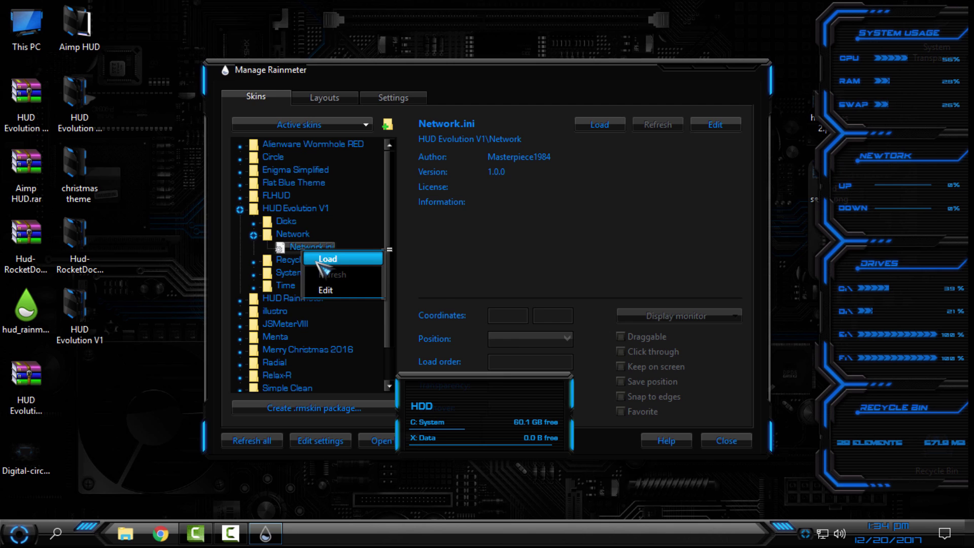
left_click(325, 260)
left_click(254, 236)
left_click(254, 248)
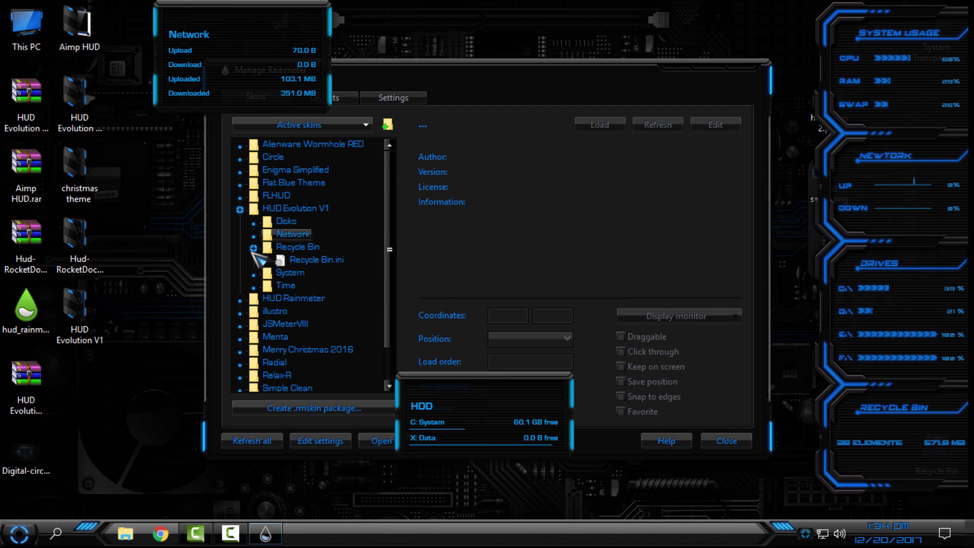
left_click(253, 248)
left_click(254, 248)
right_click(292, 260)
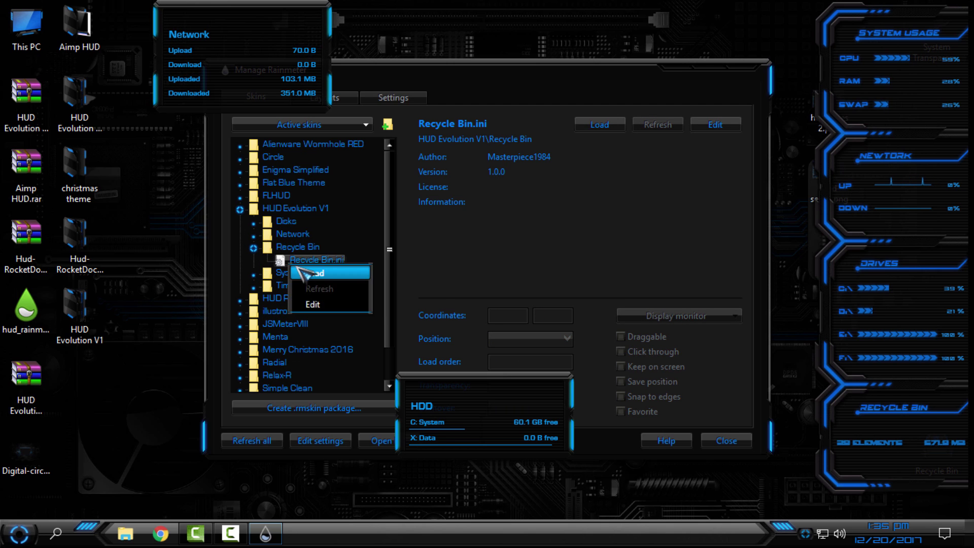
left_click(299, 272)
Step: Load the System.ini and Time.ini widgets, then close the skin manager
left_click(254, 248)
left_click(254, 261)
right_click(300, 274)
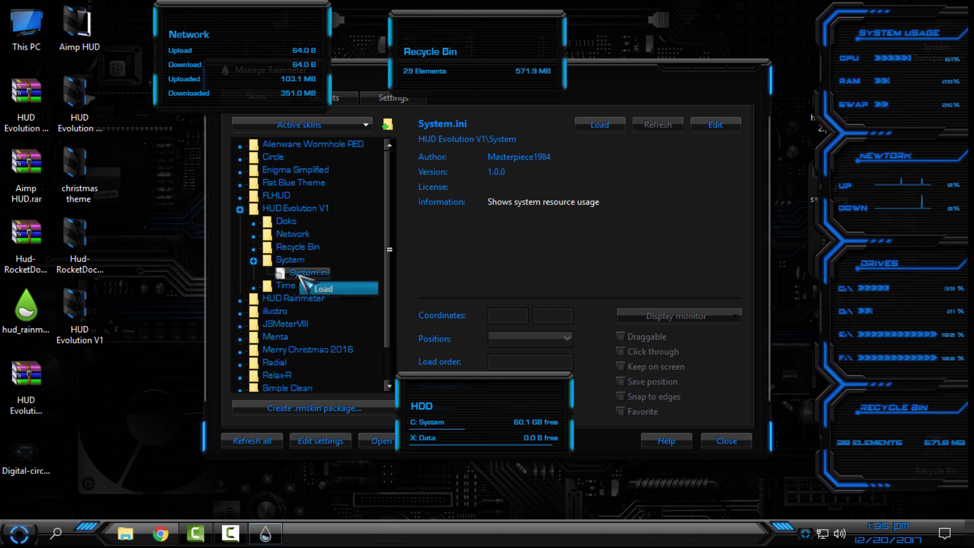
left_click(309, 284)
left_click(254, 261)
left_click(254, 274)
right_click(304, 297)
right_click(305, 285)
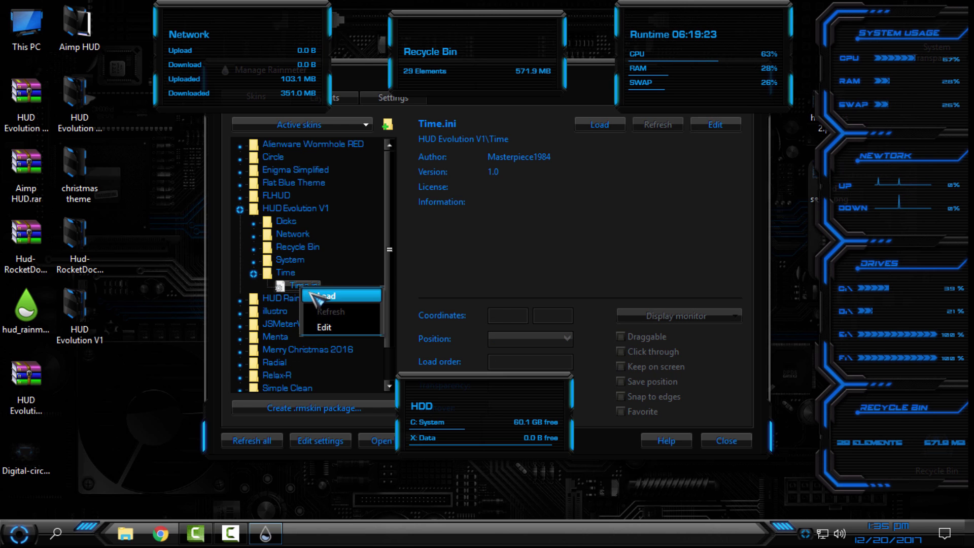
left_click(318, 295)
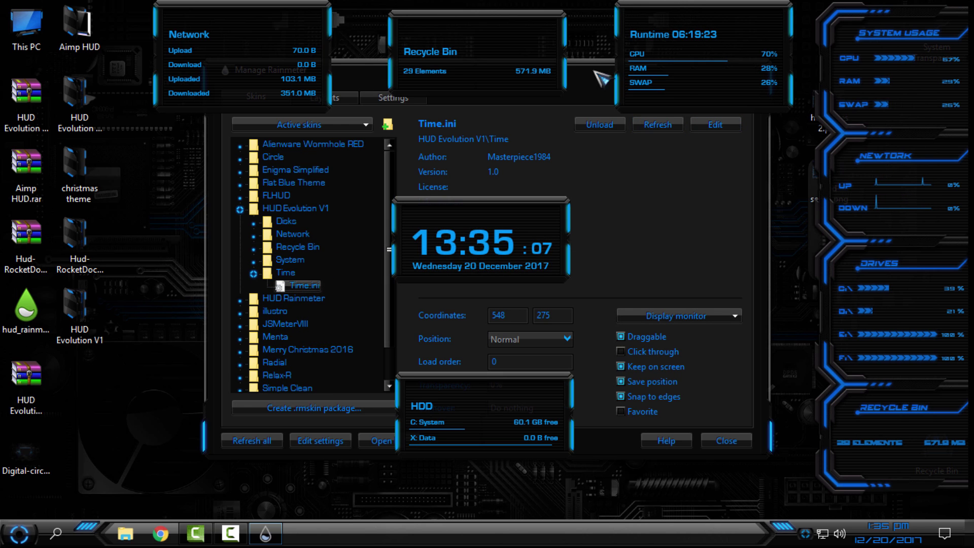
left_click_drag(596, 74, 500, 161)
left_click(654, 158)
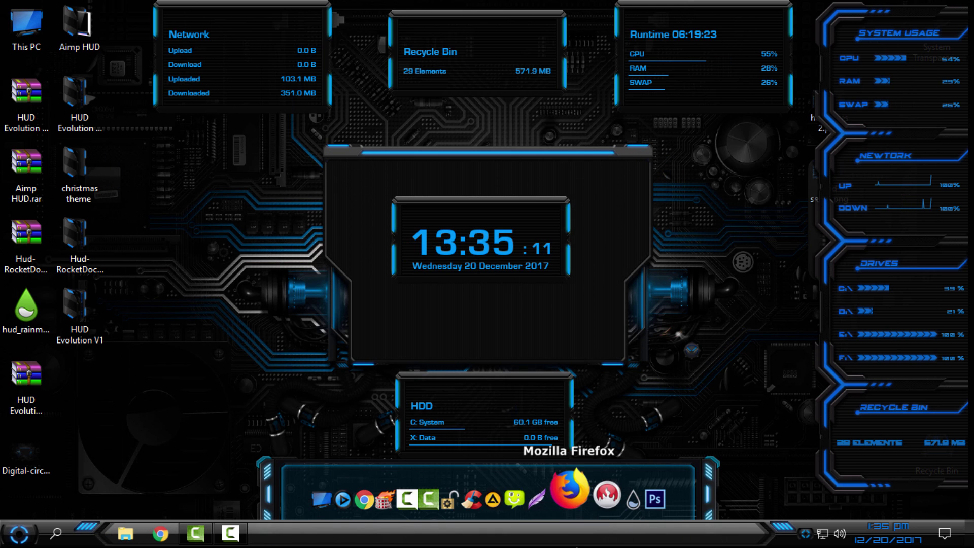
Step: Delete the five downloaded package archives from the desktop
left_click_drag(35, 63, 32, 402)
right_click(31, 403)
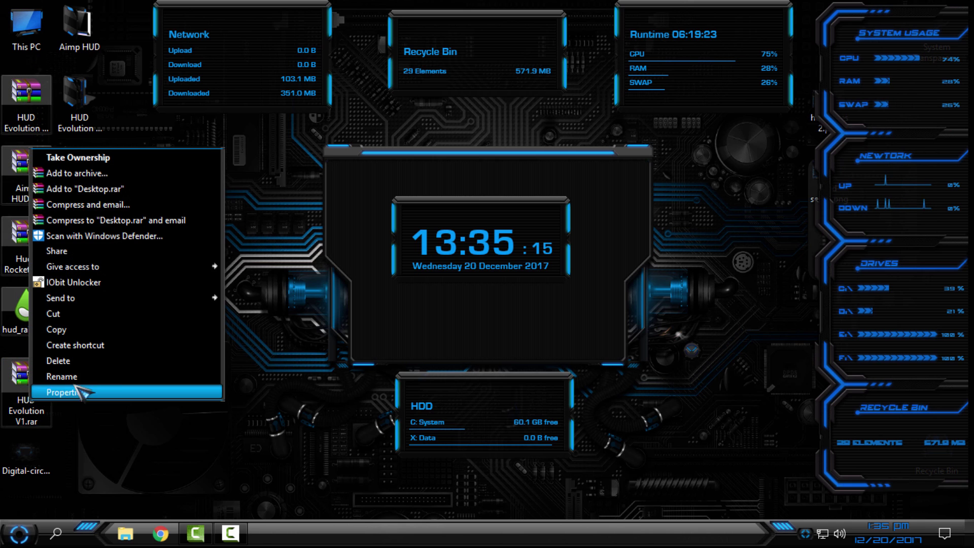
left_click(96, 363)
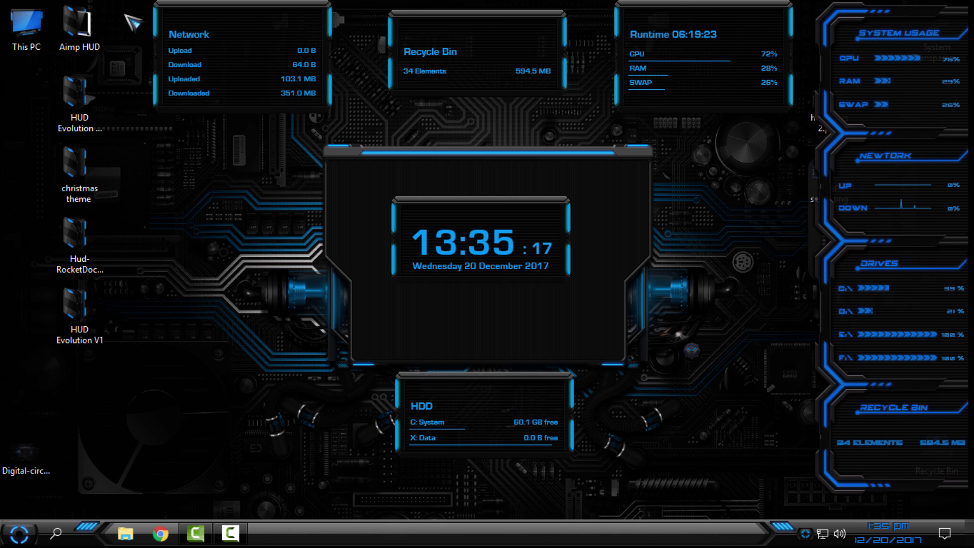
Step: Gather the four remaining desktop icons into the left column and launch AIMP from the dock
left_click_drag(128, 15, 46, 366)
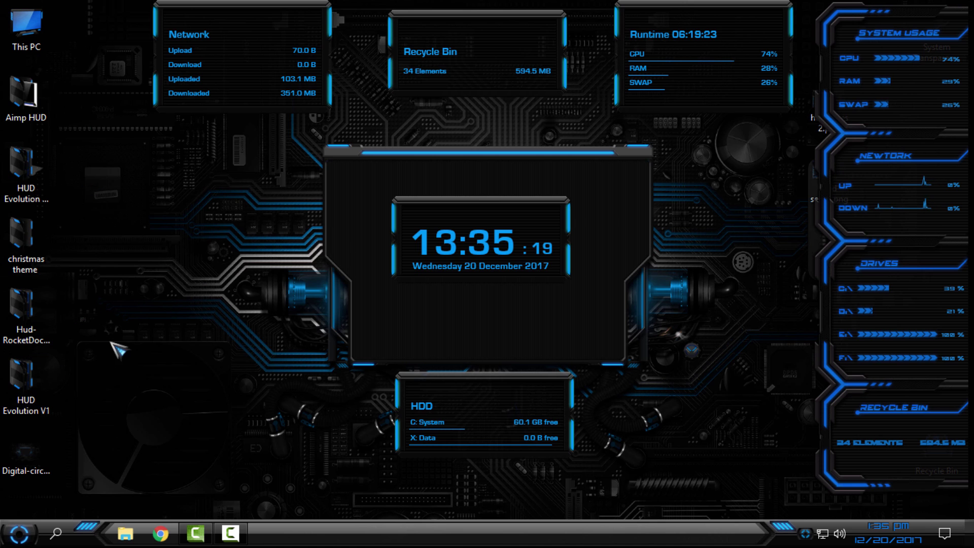
mouse_move(474, 502)
left_click(514, 497)
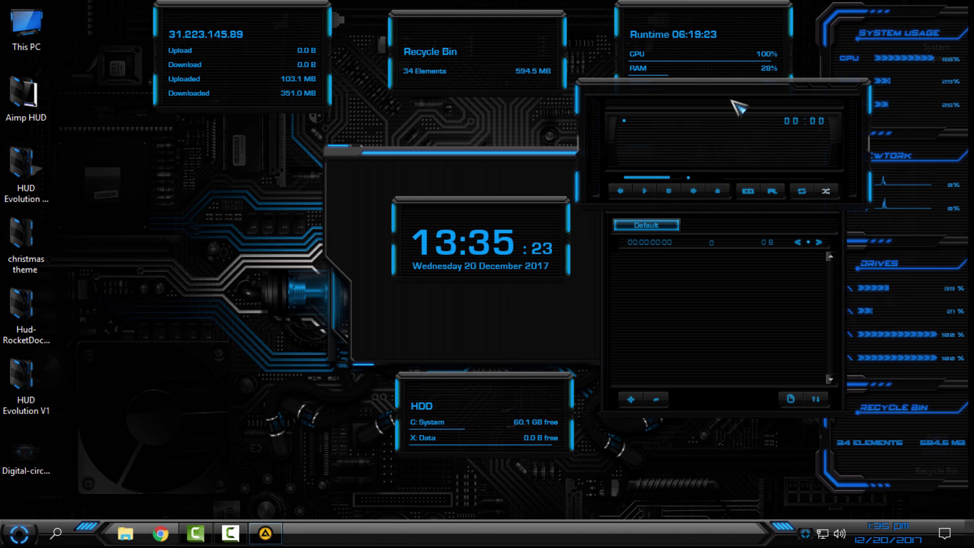
Step: Move the AIMP player and playlist left, then view This PC's system properties
left_click_drag(740, 102, 146, 155)
key("super")
left_click(514, 481)
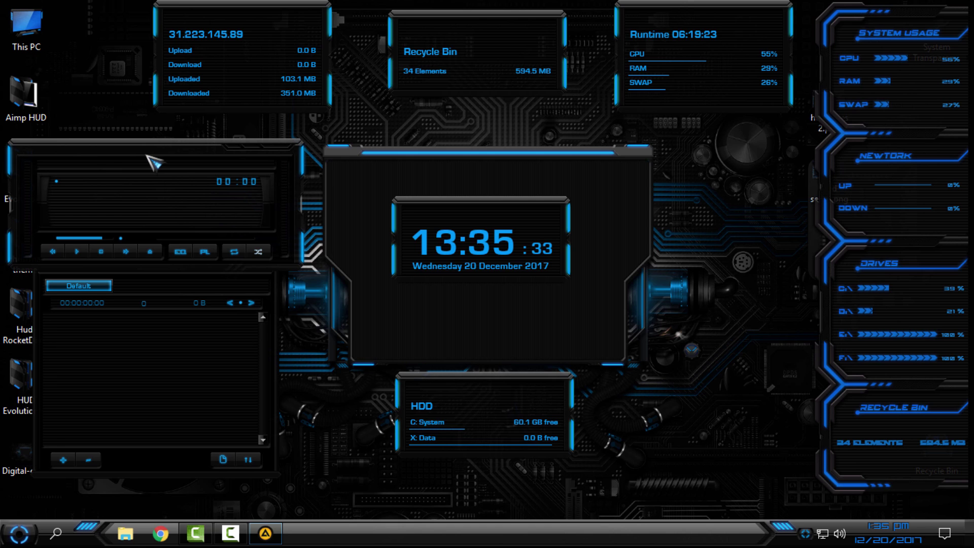
left_click(19, 533)
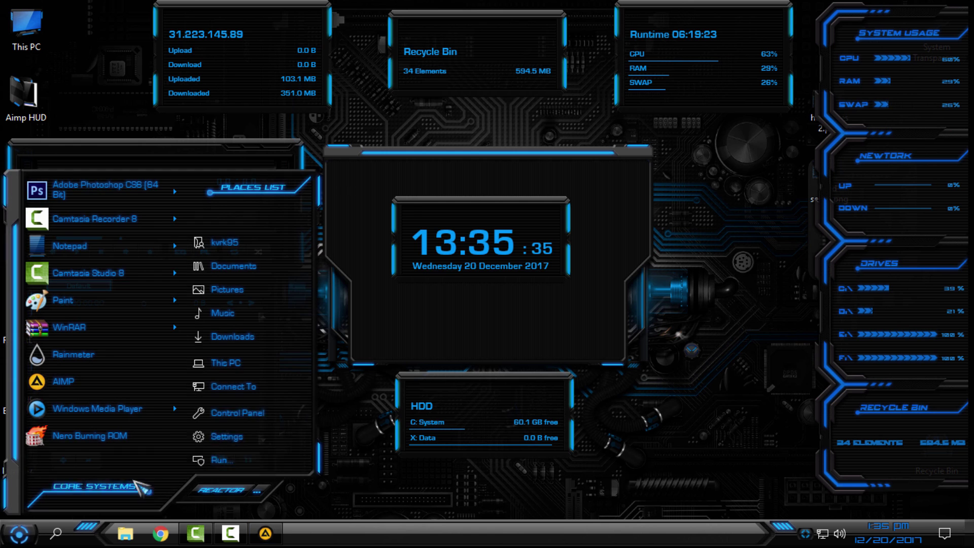
right_click(266, 368)
left_click(287, 357)
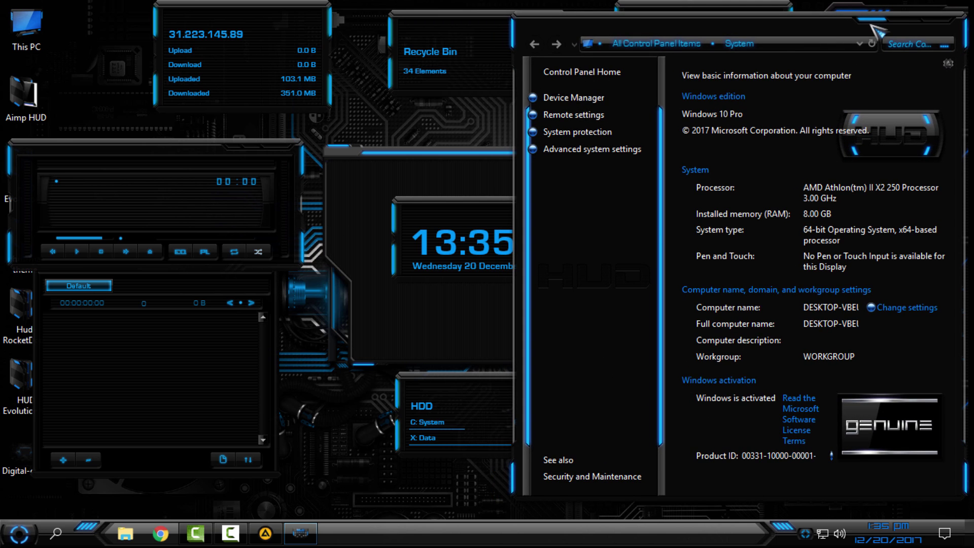
left_click(872, 21)
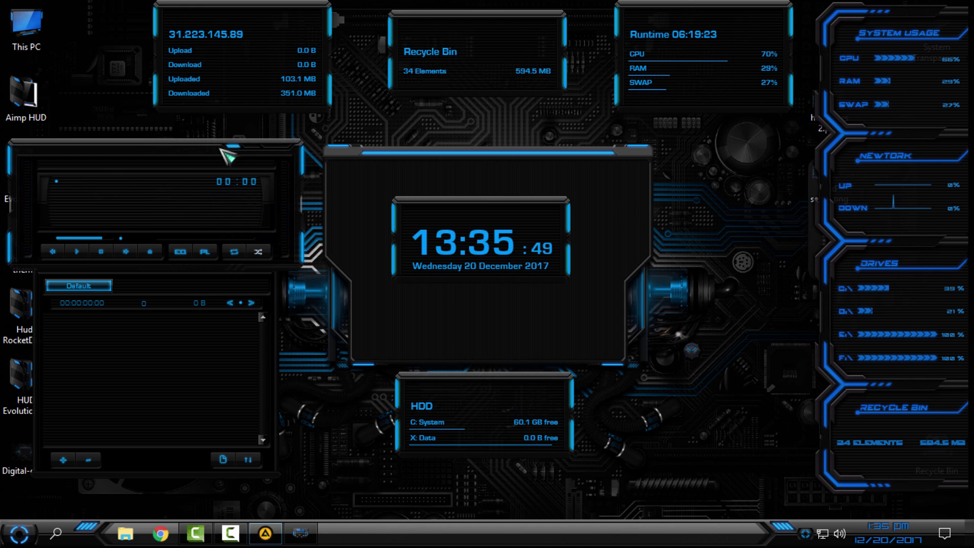
Step: Minimize the AIMP player and place System Transparency.exe on the desktop
left_click_drag(203, 152, 272, 152)
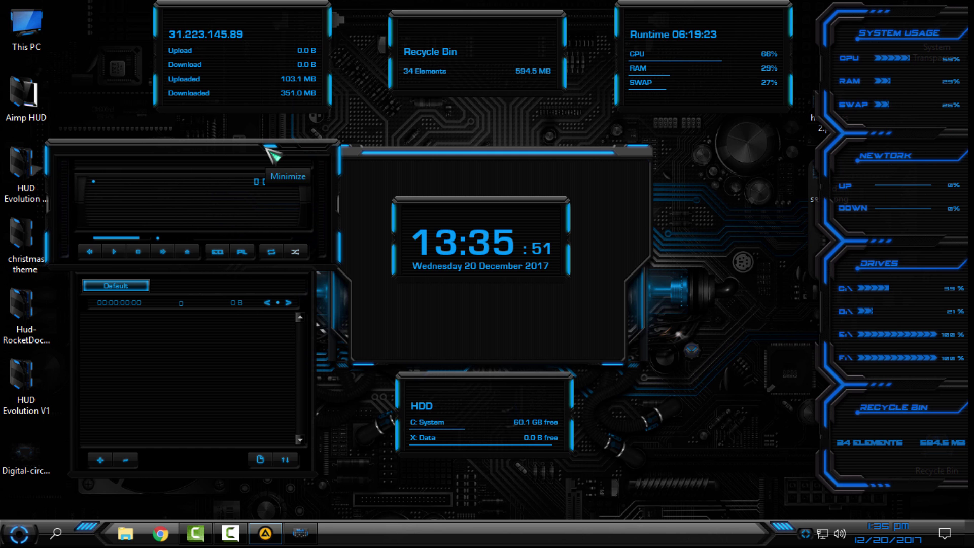
left_click(272, 152)
left_click(125, 533)
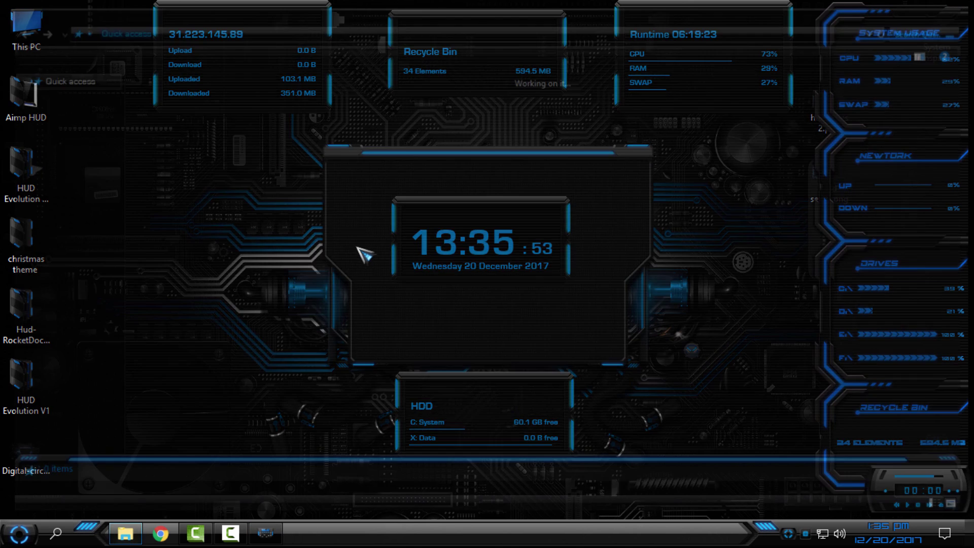
left_click(104, 198)
double_click(640, 7)
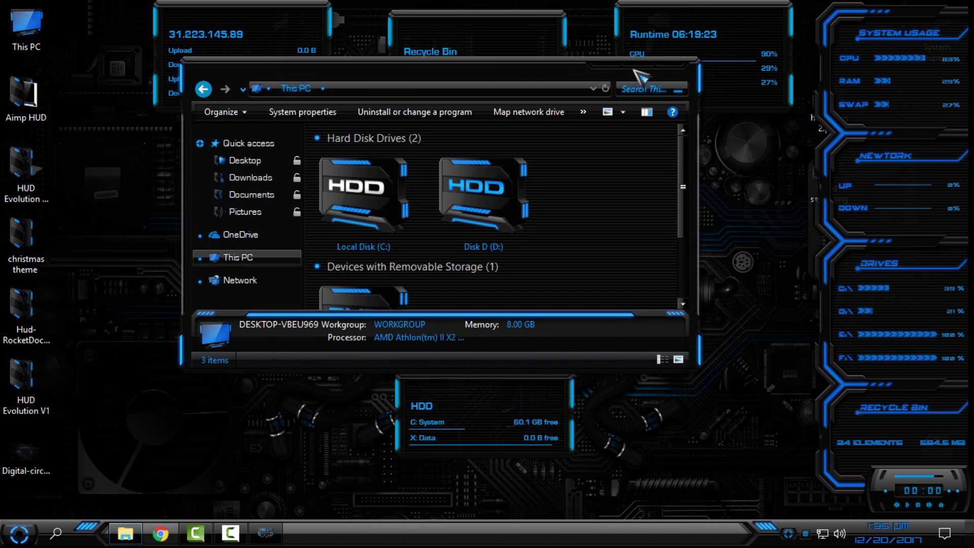
left_click(671, 66)
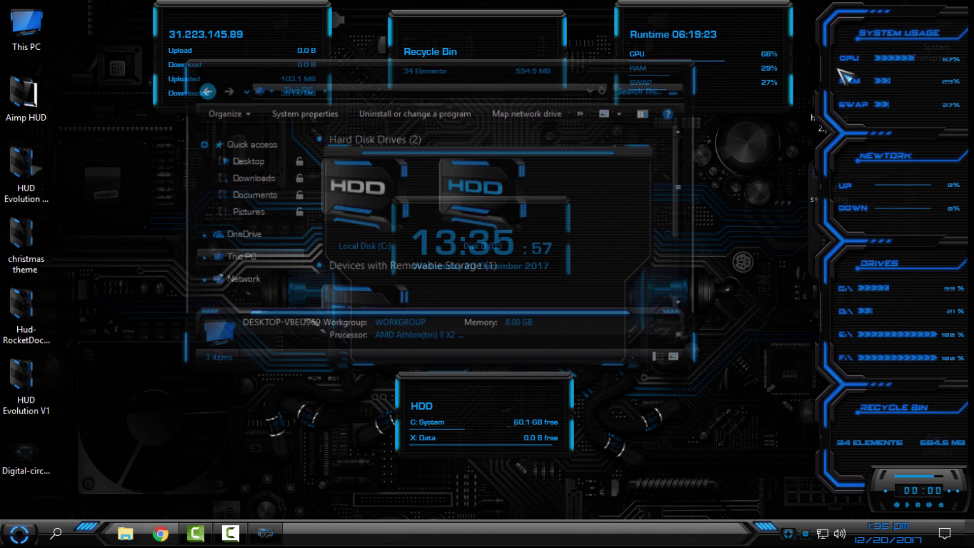
left_click_drag(949, 60, 735, 201)
left_click(744, 184)
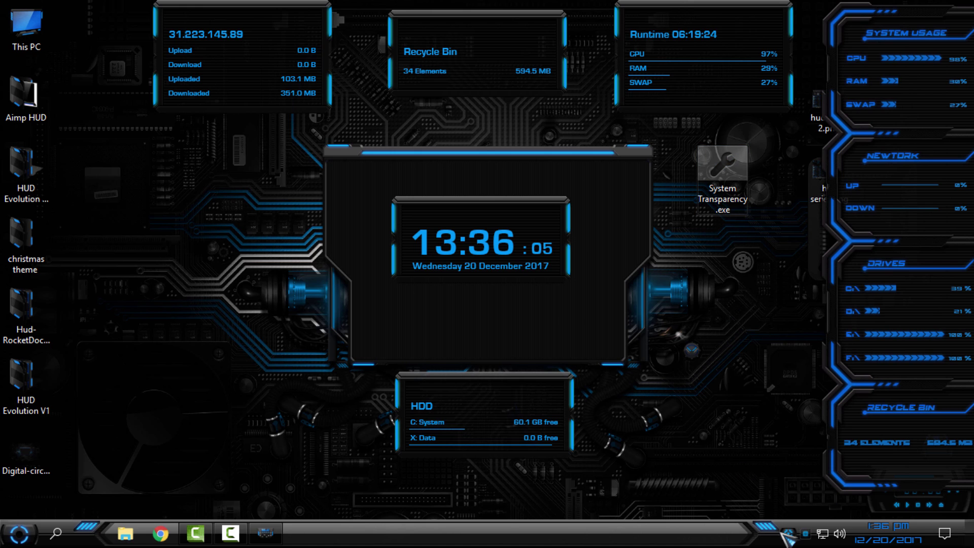
Step: In System Transparency's Window Settings, apply level 225 to right-click menus, taskbar, Start menu and Explorer
left_click(787, 533)
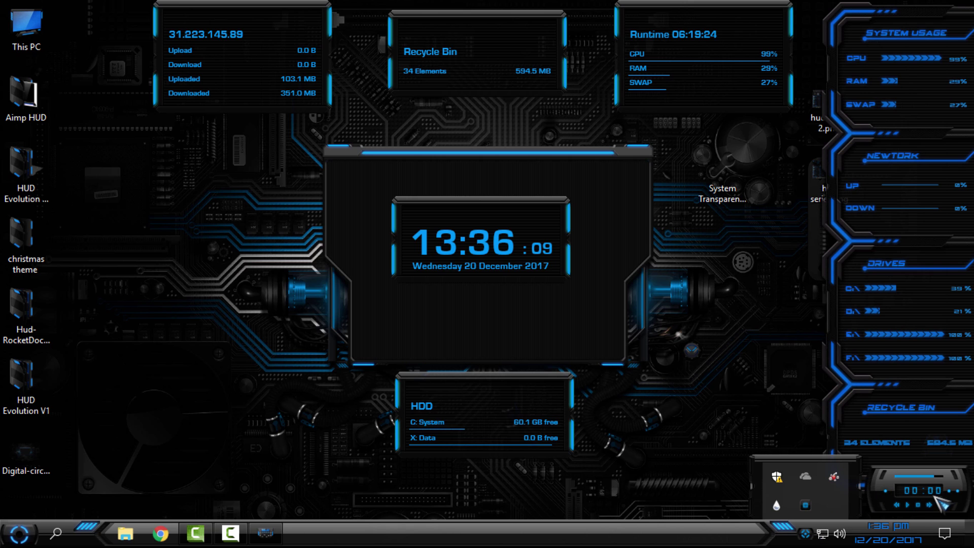
left_click(905, 481)
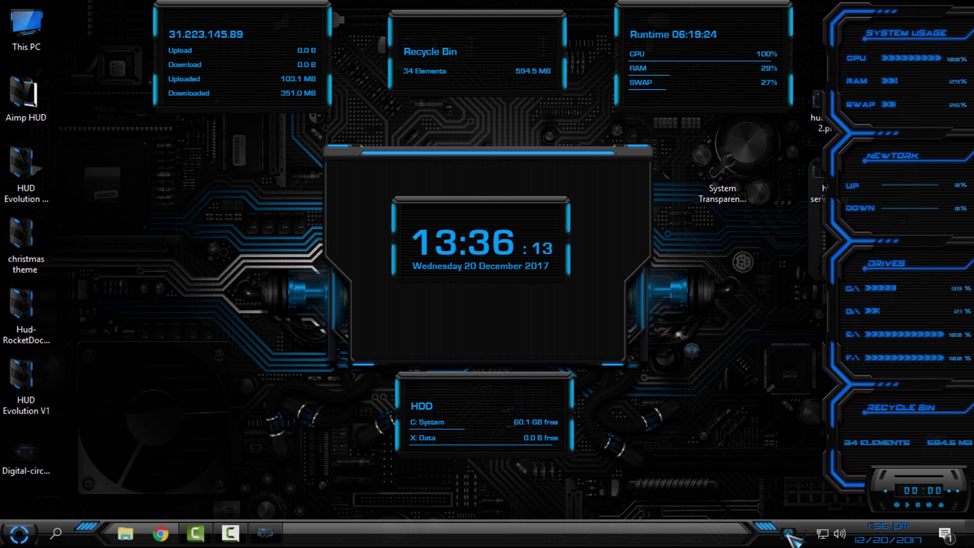
left_click(806, 533)
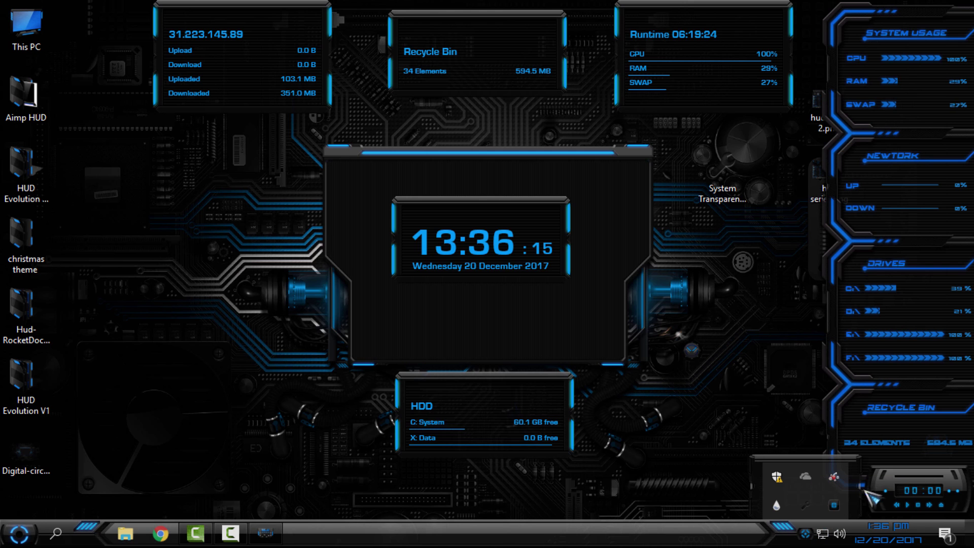
right_click(810, 507)
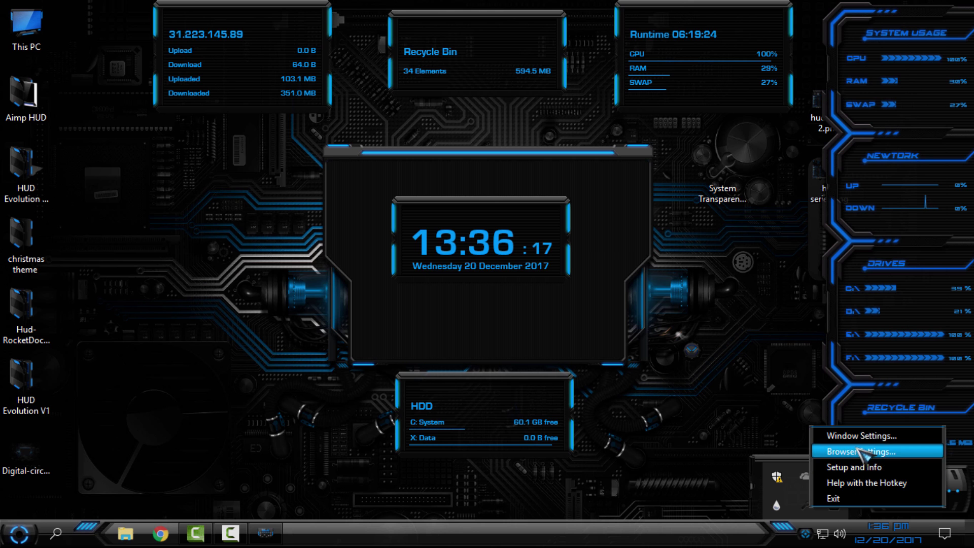
left_click(806, 506)
left_click(842, 463)
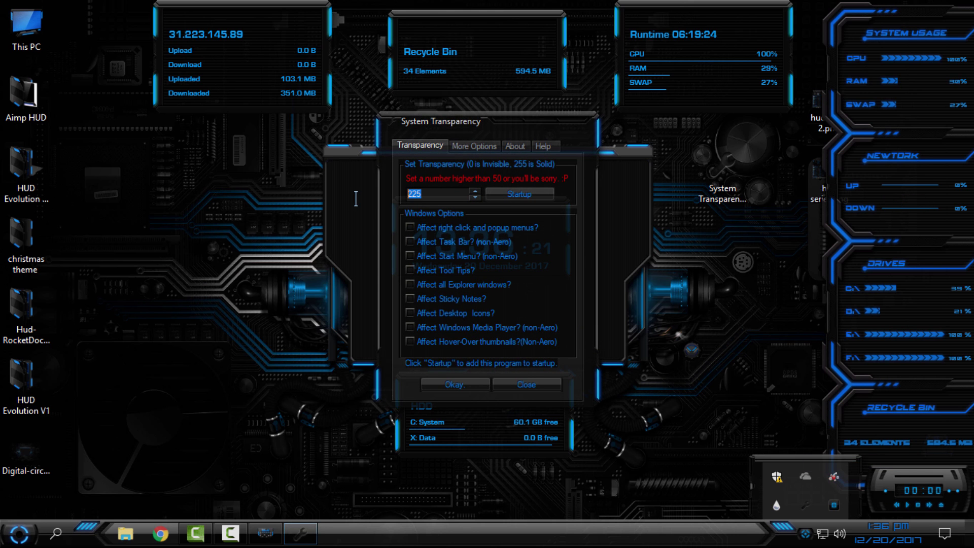
left_click(429, 194)
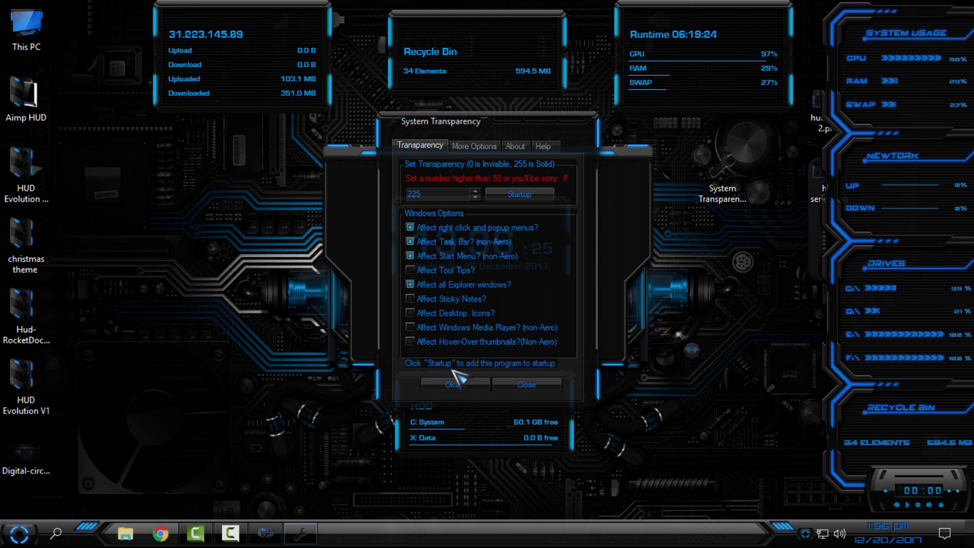
left_click(454, 386)
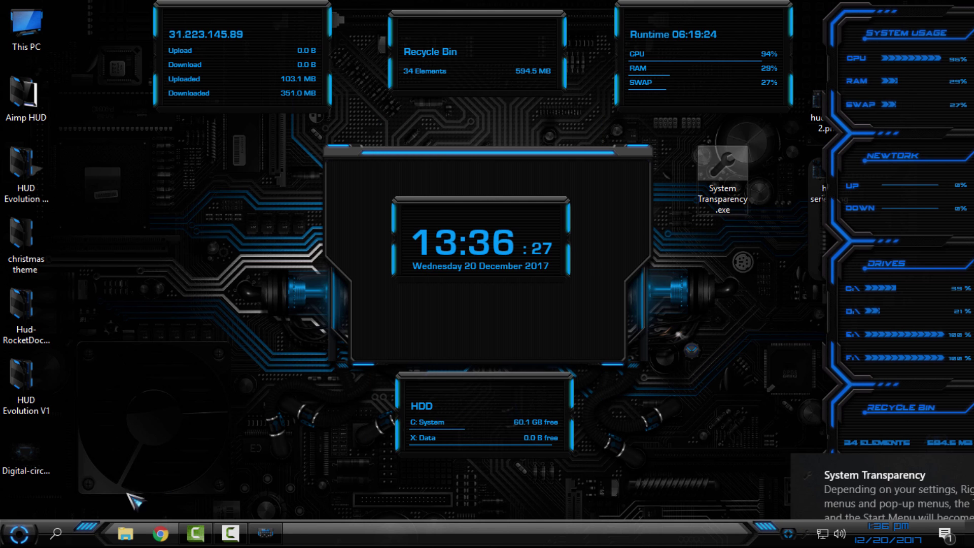
Step: Check the transparency effect in a File Explorer window showing This PC
key("super+e")
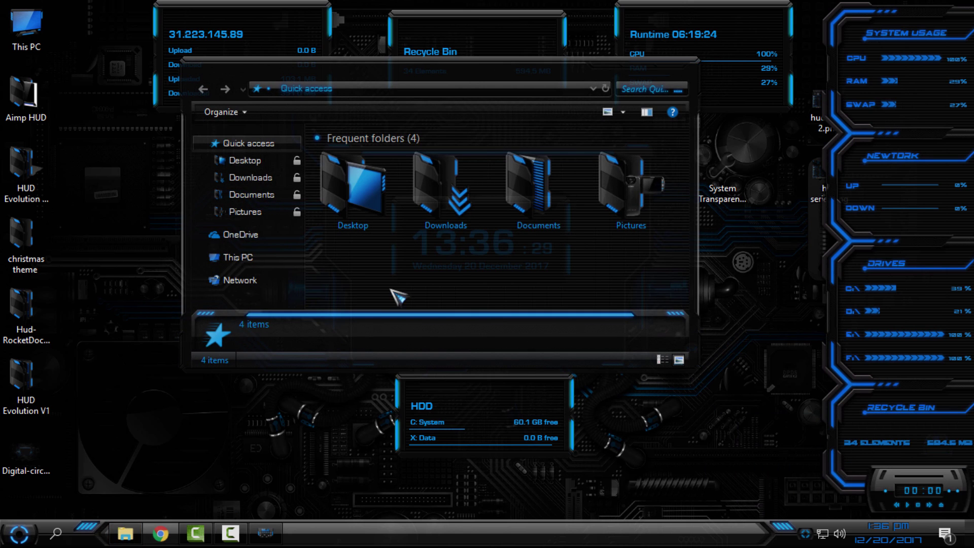
left_click(237, 257)
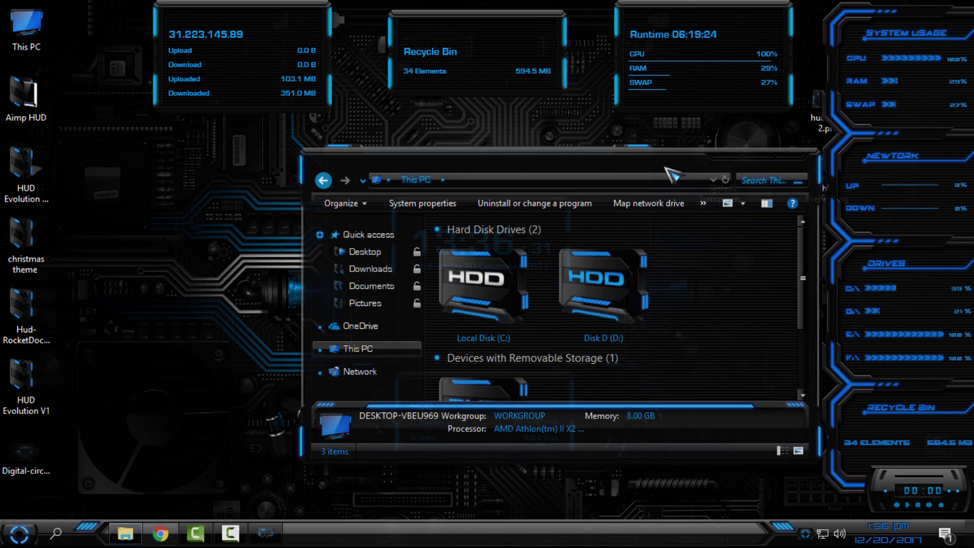
left_click_drag(530, 23, 583, 104)
double_click(678, 109)
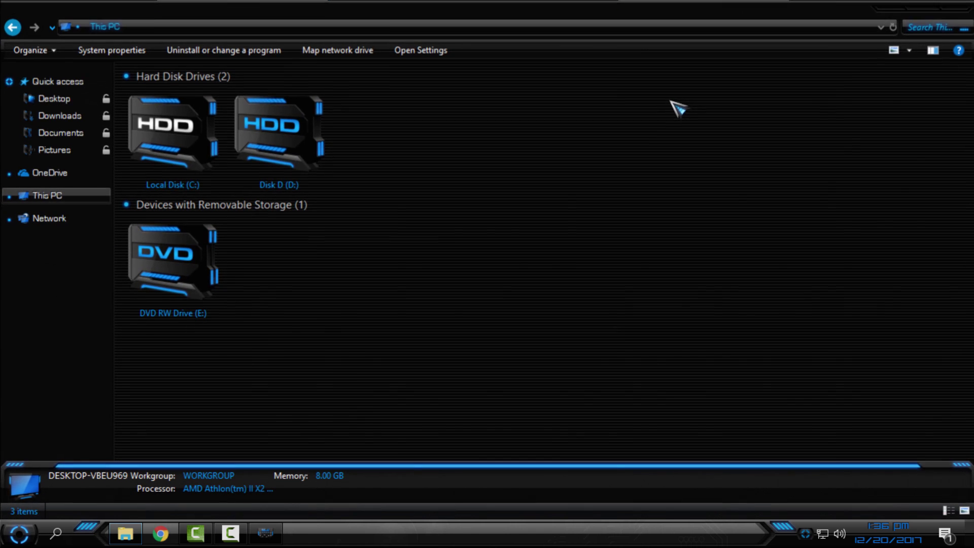
left_click(954, 10)
Step: Change the System Transparency level from 225 to 245 and apply it
left_click(810, 533)
right_click(810, 505)
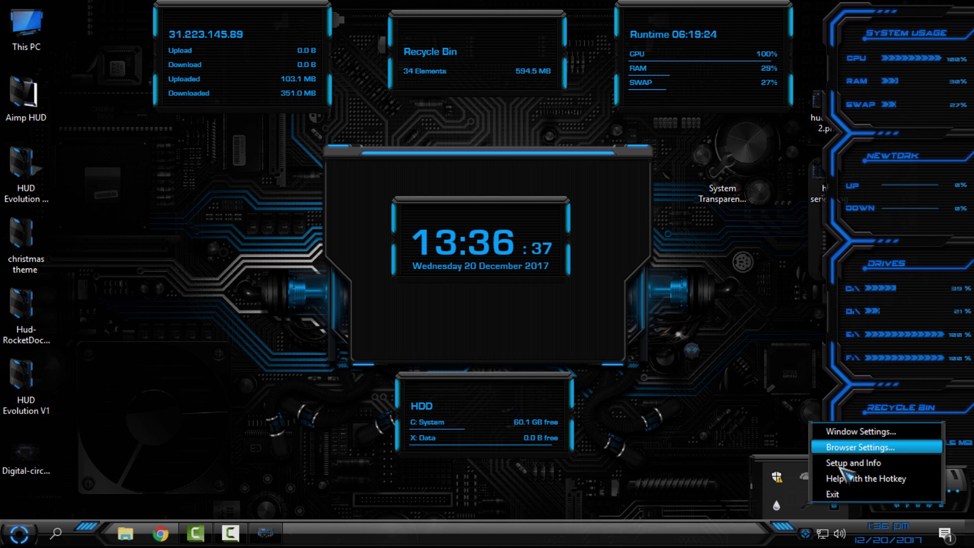
left_click(858, 448)
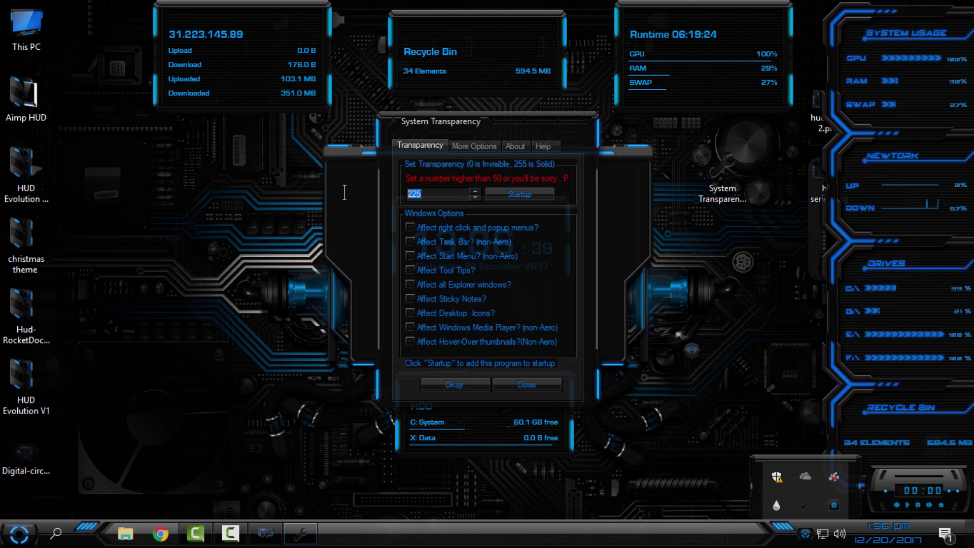
type("24")
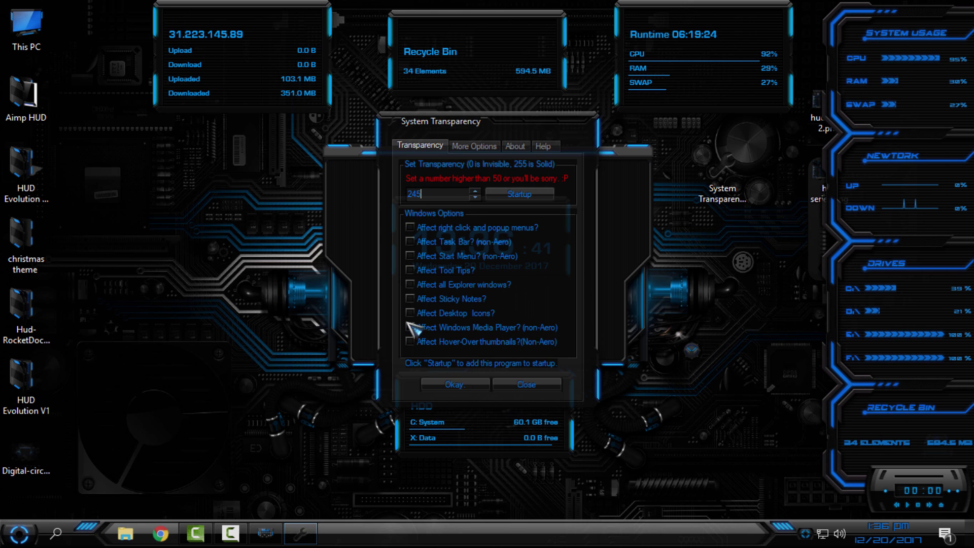
left_click(455, 384)
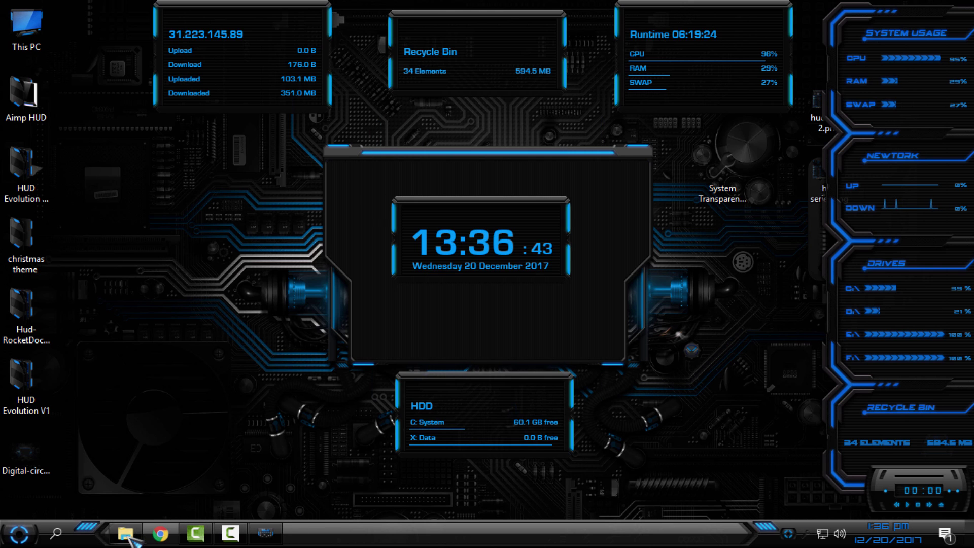
left_click(127, 535)
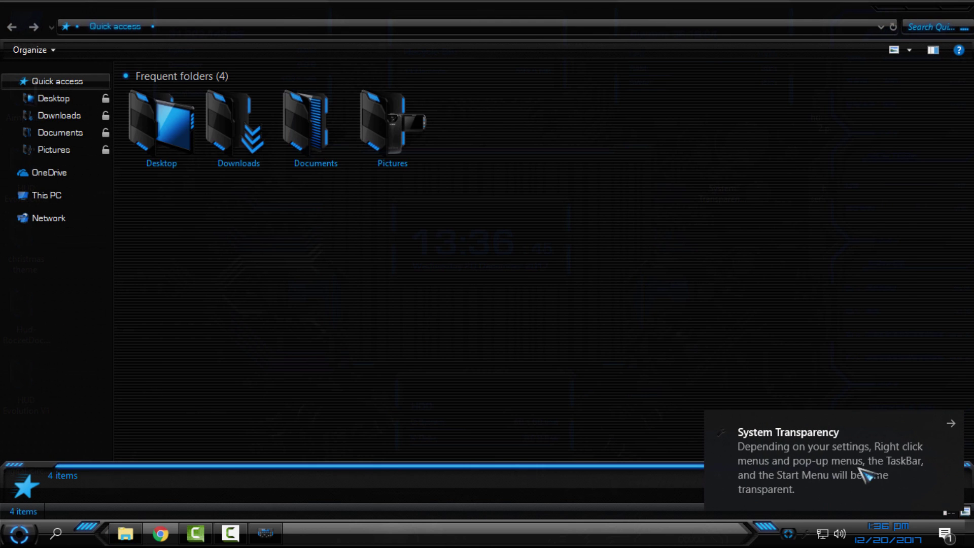
left_click(70, 197)
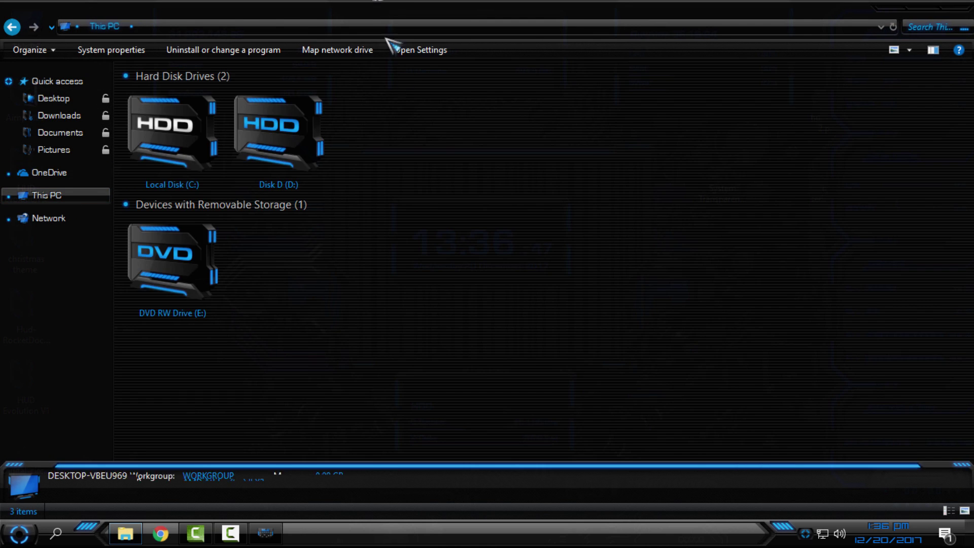
left_click_drag(382, 7, 400, 98)
double_click(598, 101)
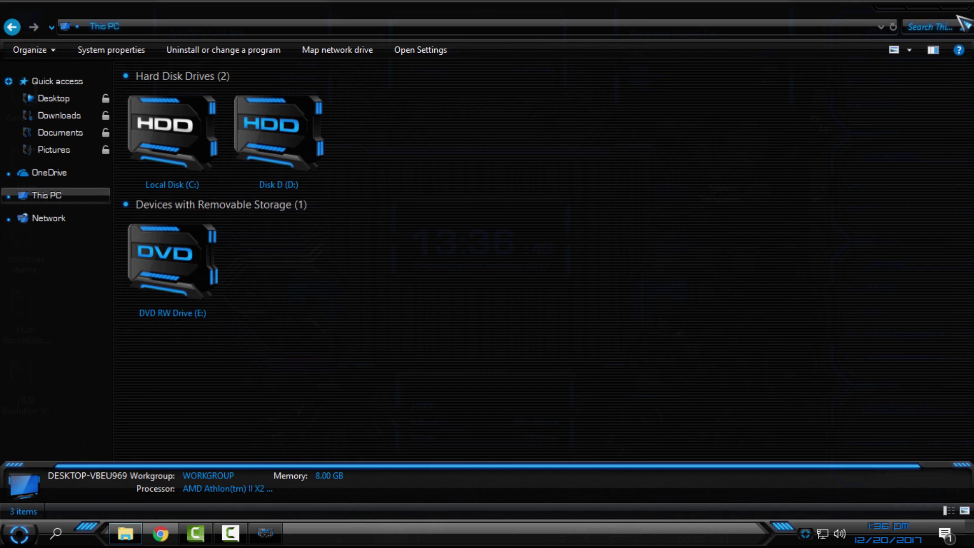
key("super+d")
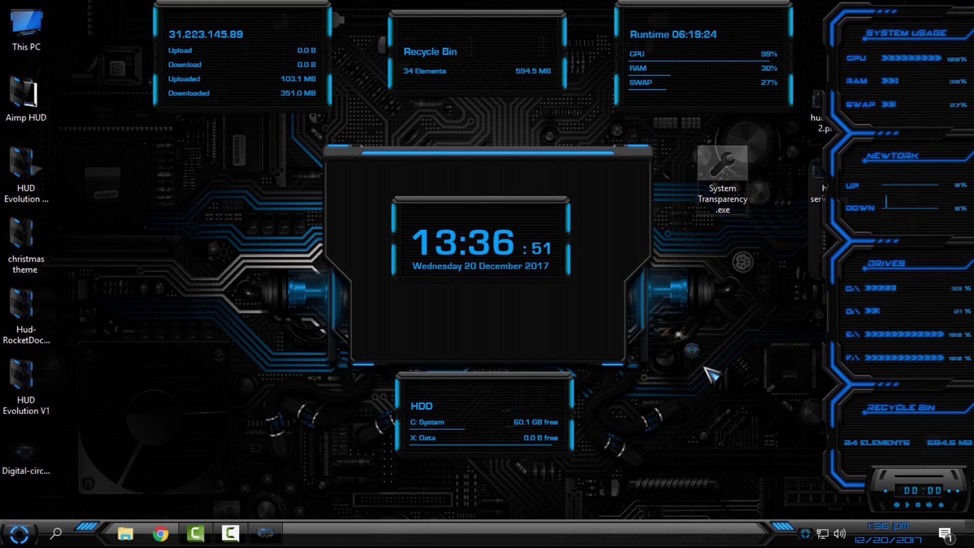
left_click(885, 491)
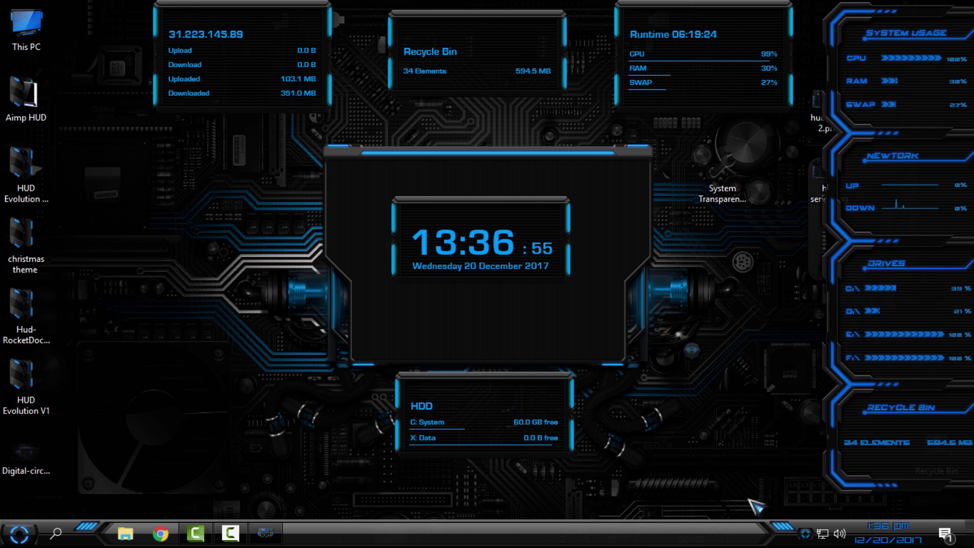
mouse_move(574, 502)
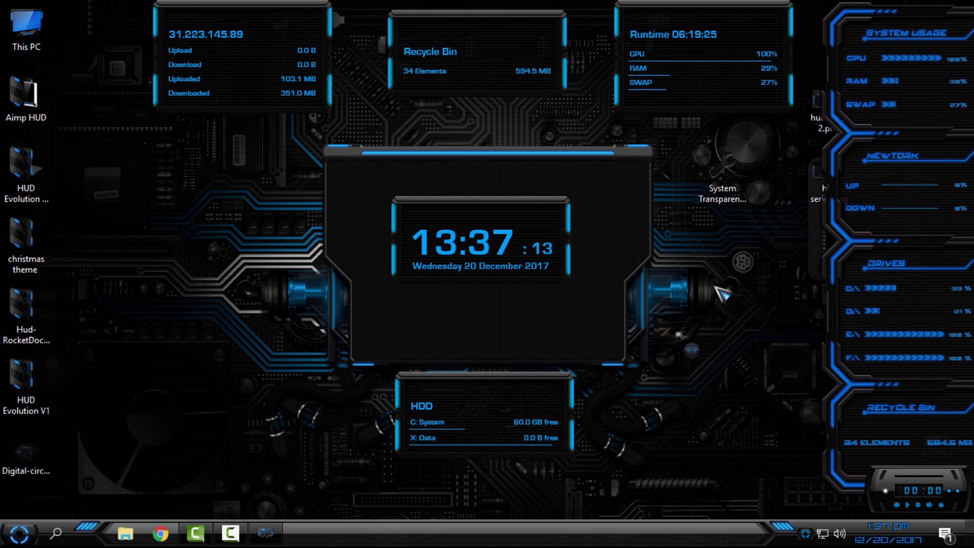
left_click(126, 533)
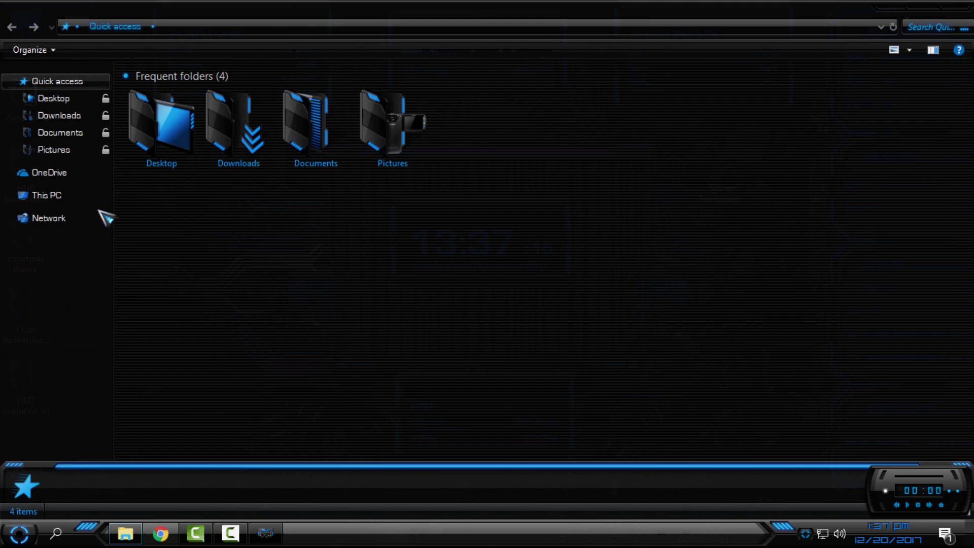
left_click(46, 195)
left_click_drag(190, 374, 492, 131)
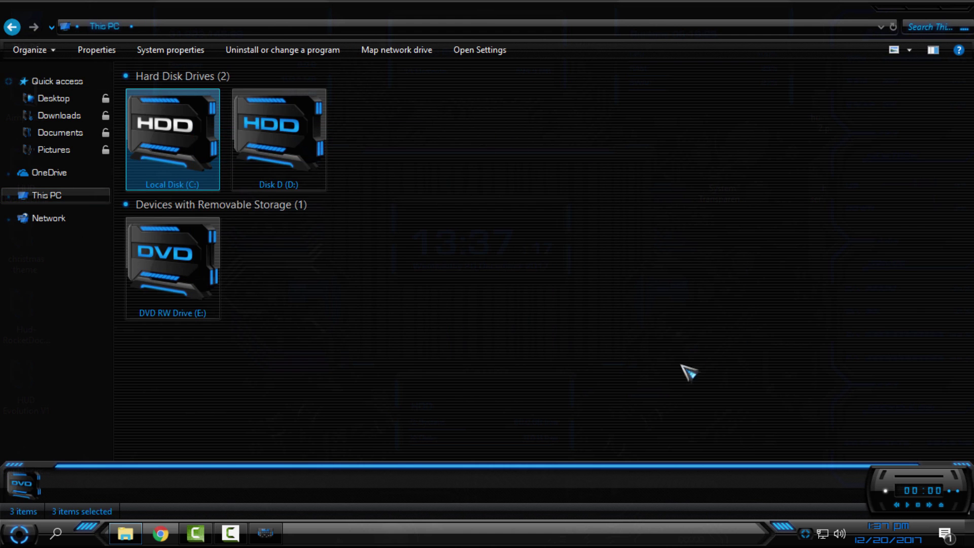
left_click(689, 373)
left_click(957, 9)
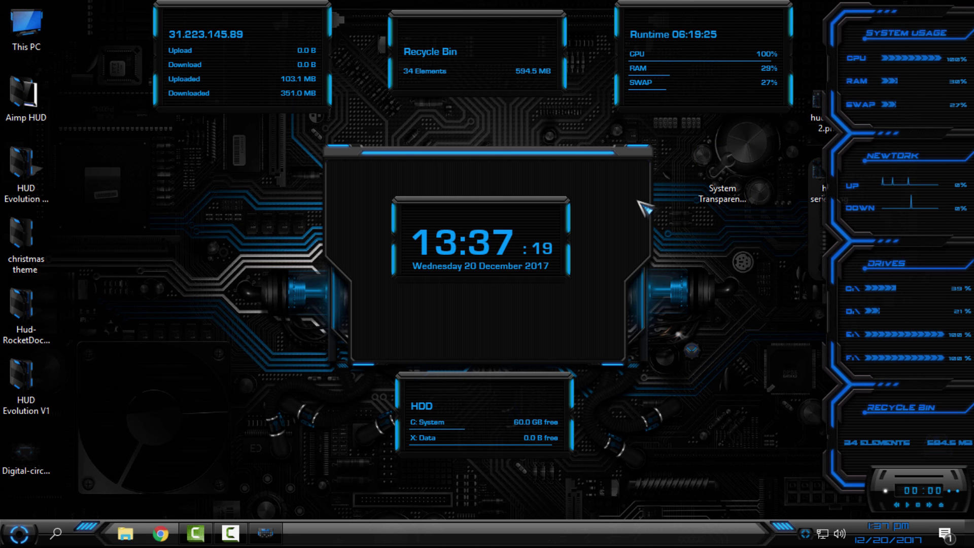